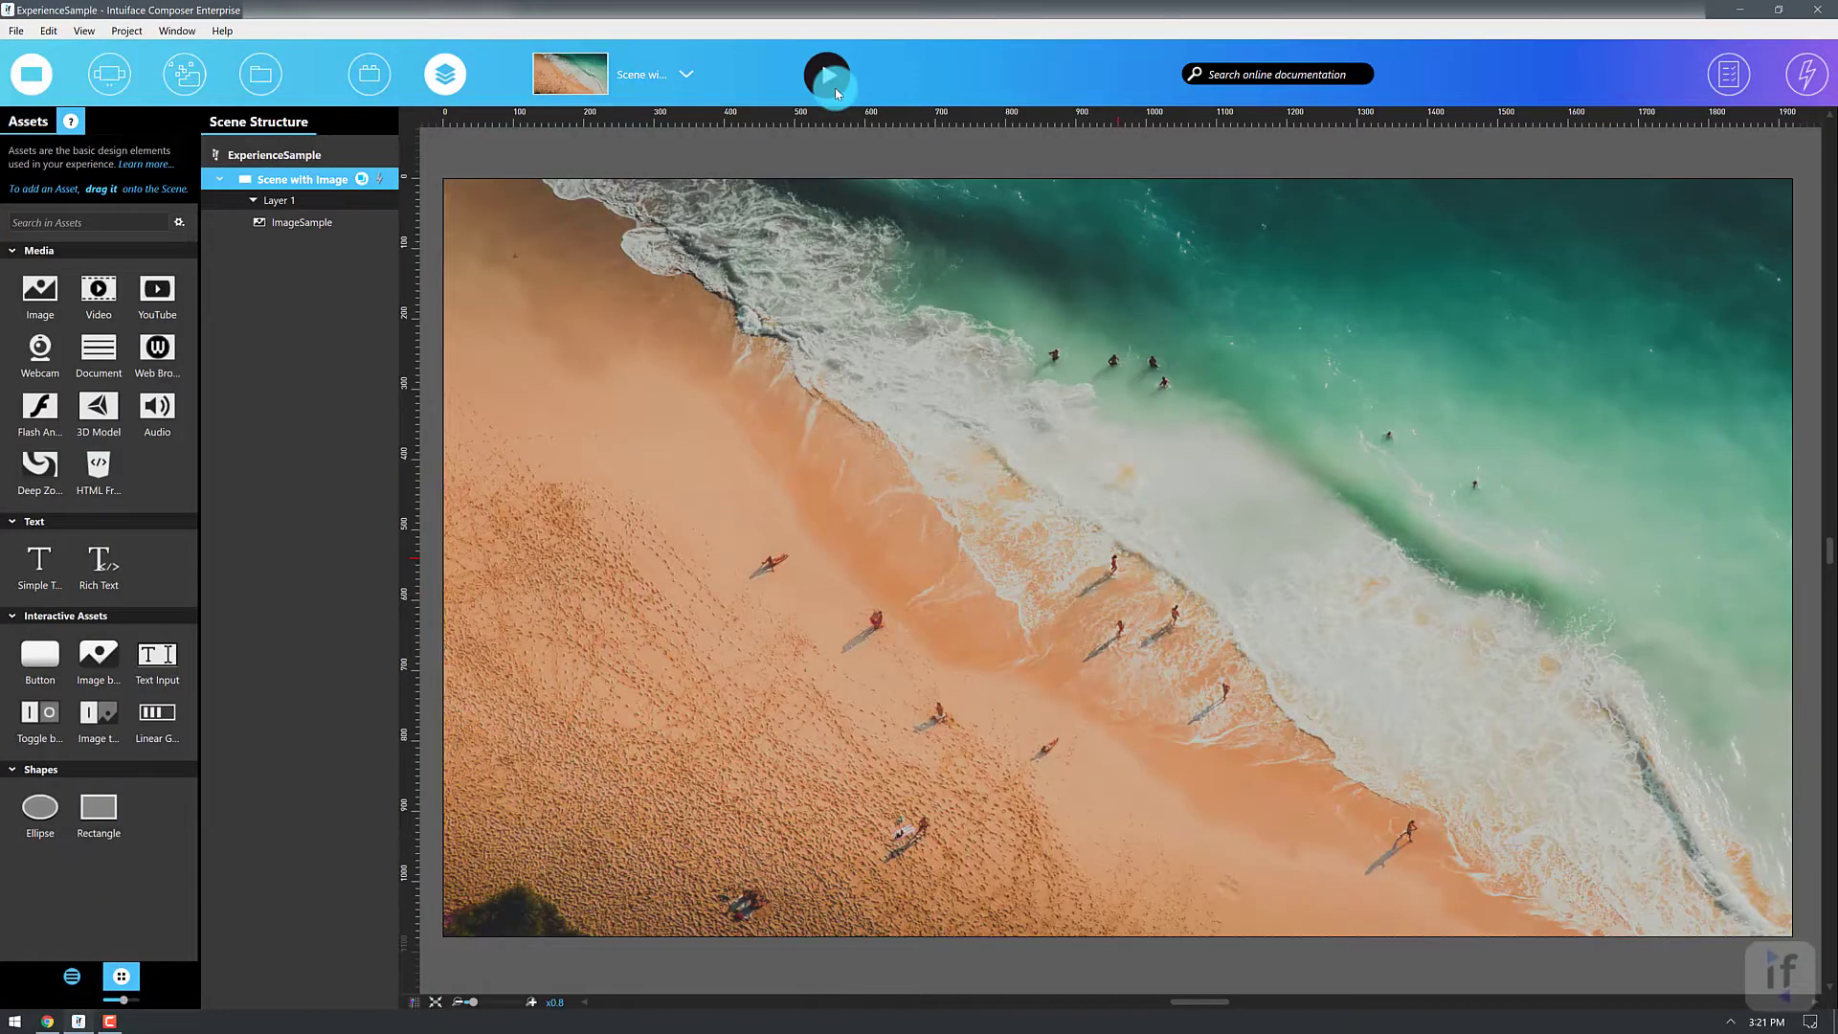
Switch to Chrome to view the WinDirStat website, then minimize the browser to return to the desktop
{"action": "left_click", "coordinate": [1739, 9]}
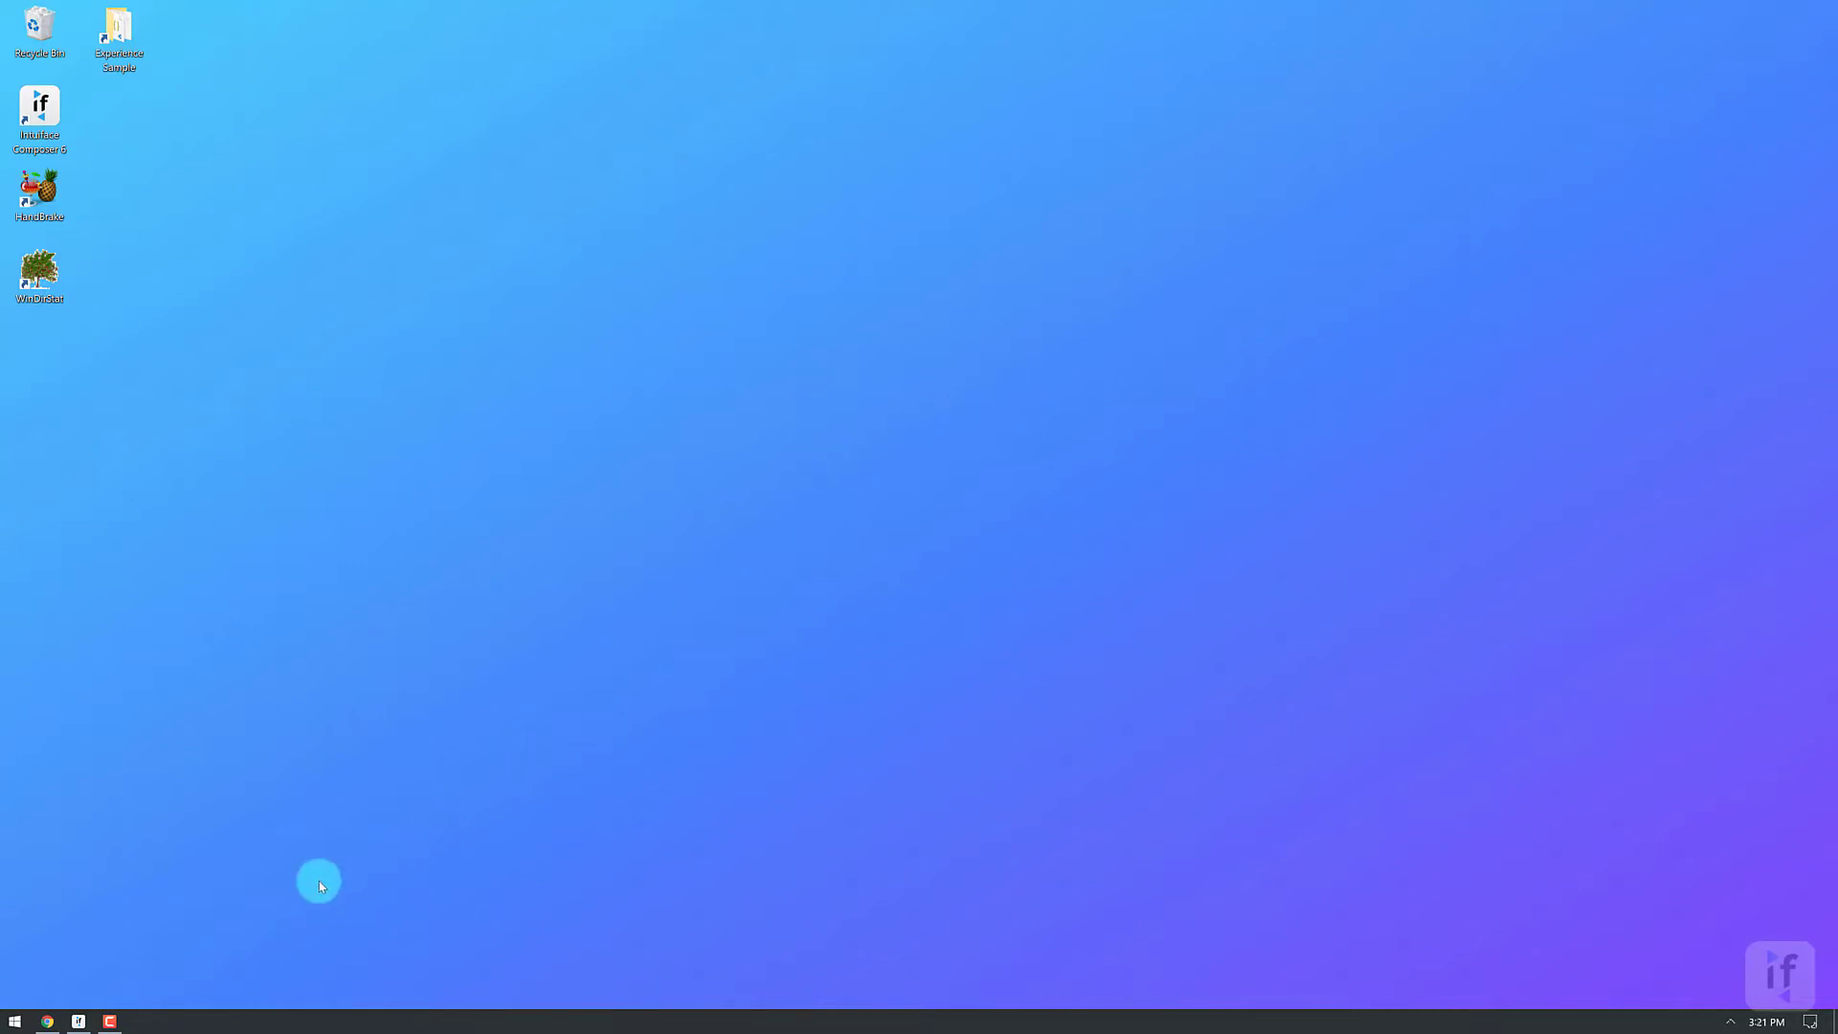
{"action": "left_click", "coordinate": [47, 1021]}
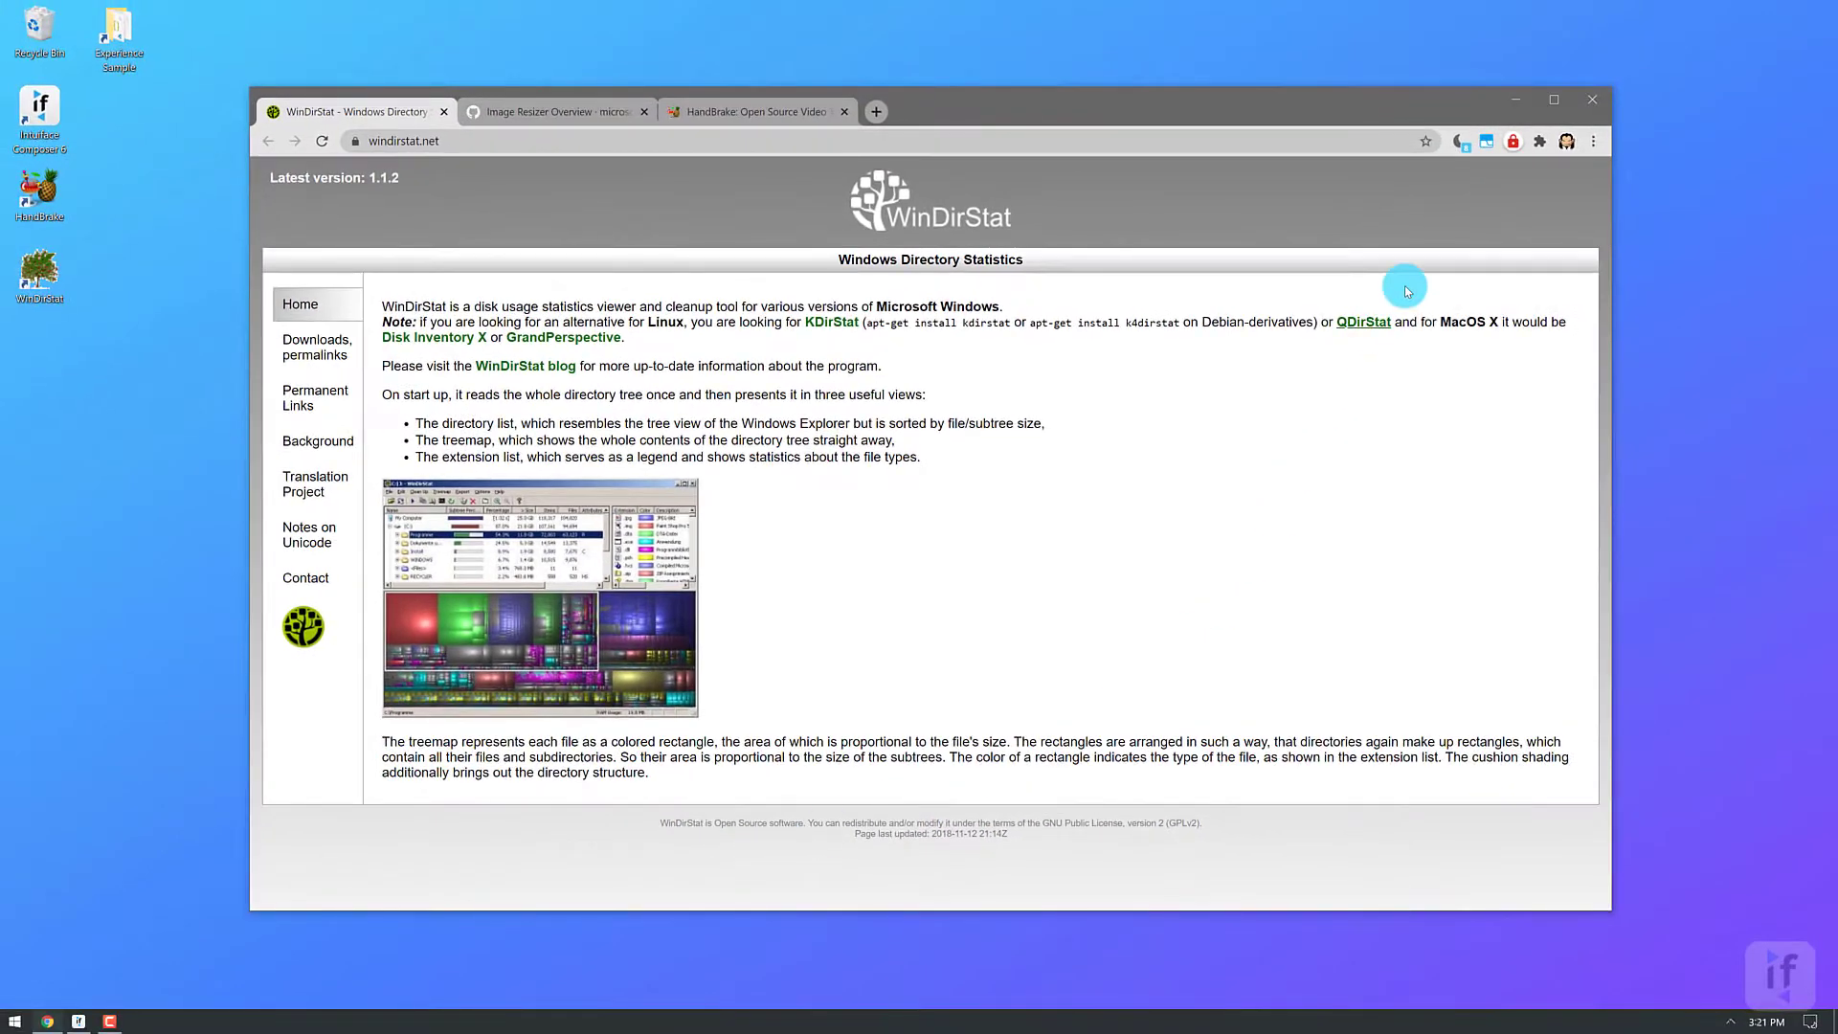
{"action": "left_click", "coordinate": [1516, 98]}
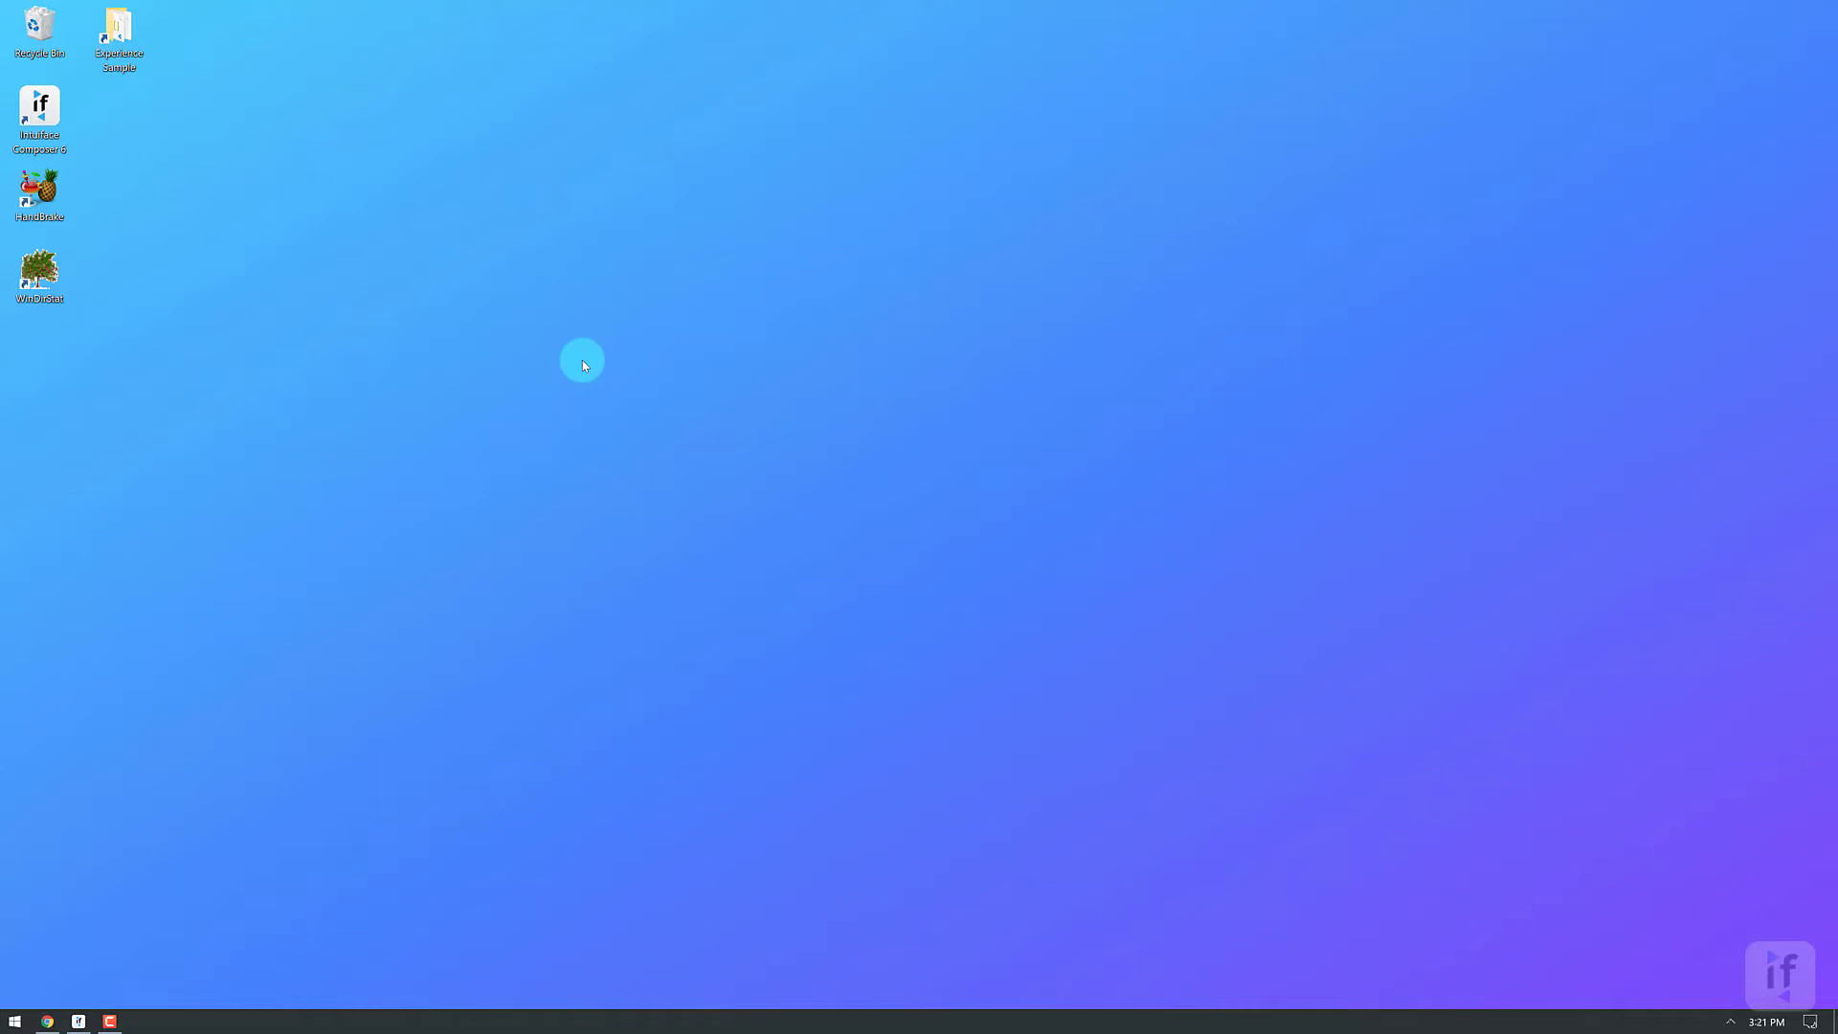
Launch WinDirStat, scan the ExperienceSample folder and expand its Files folder in the directory list
{"action": "double_click", "coordinate": [40, 275]}
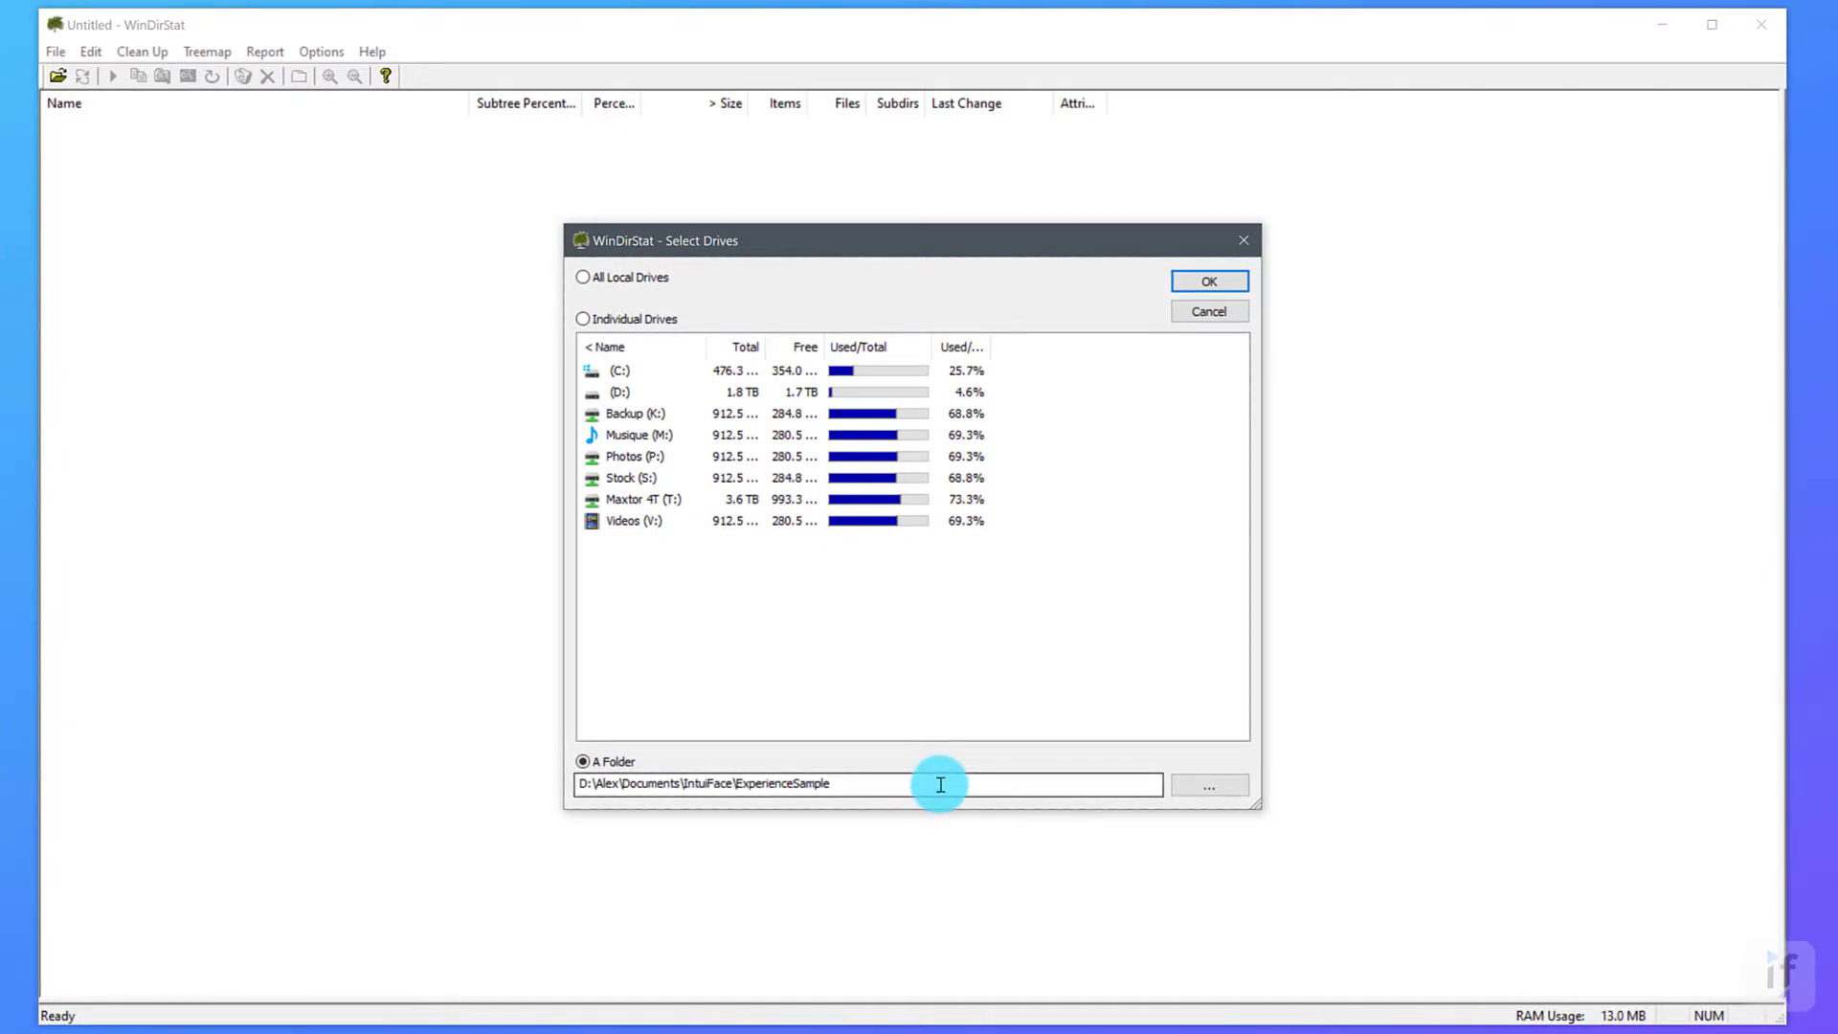
{"action": "left_click", "coordinate": [1209, 281]}
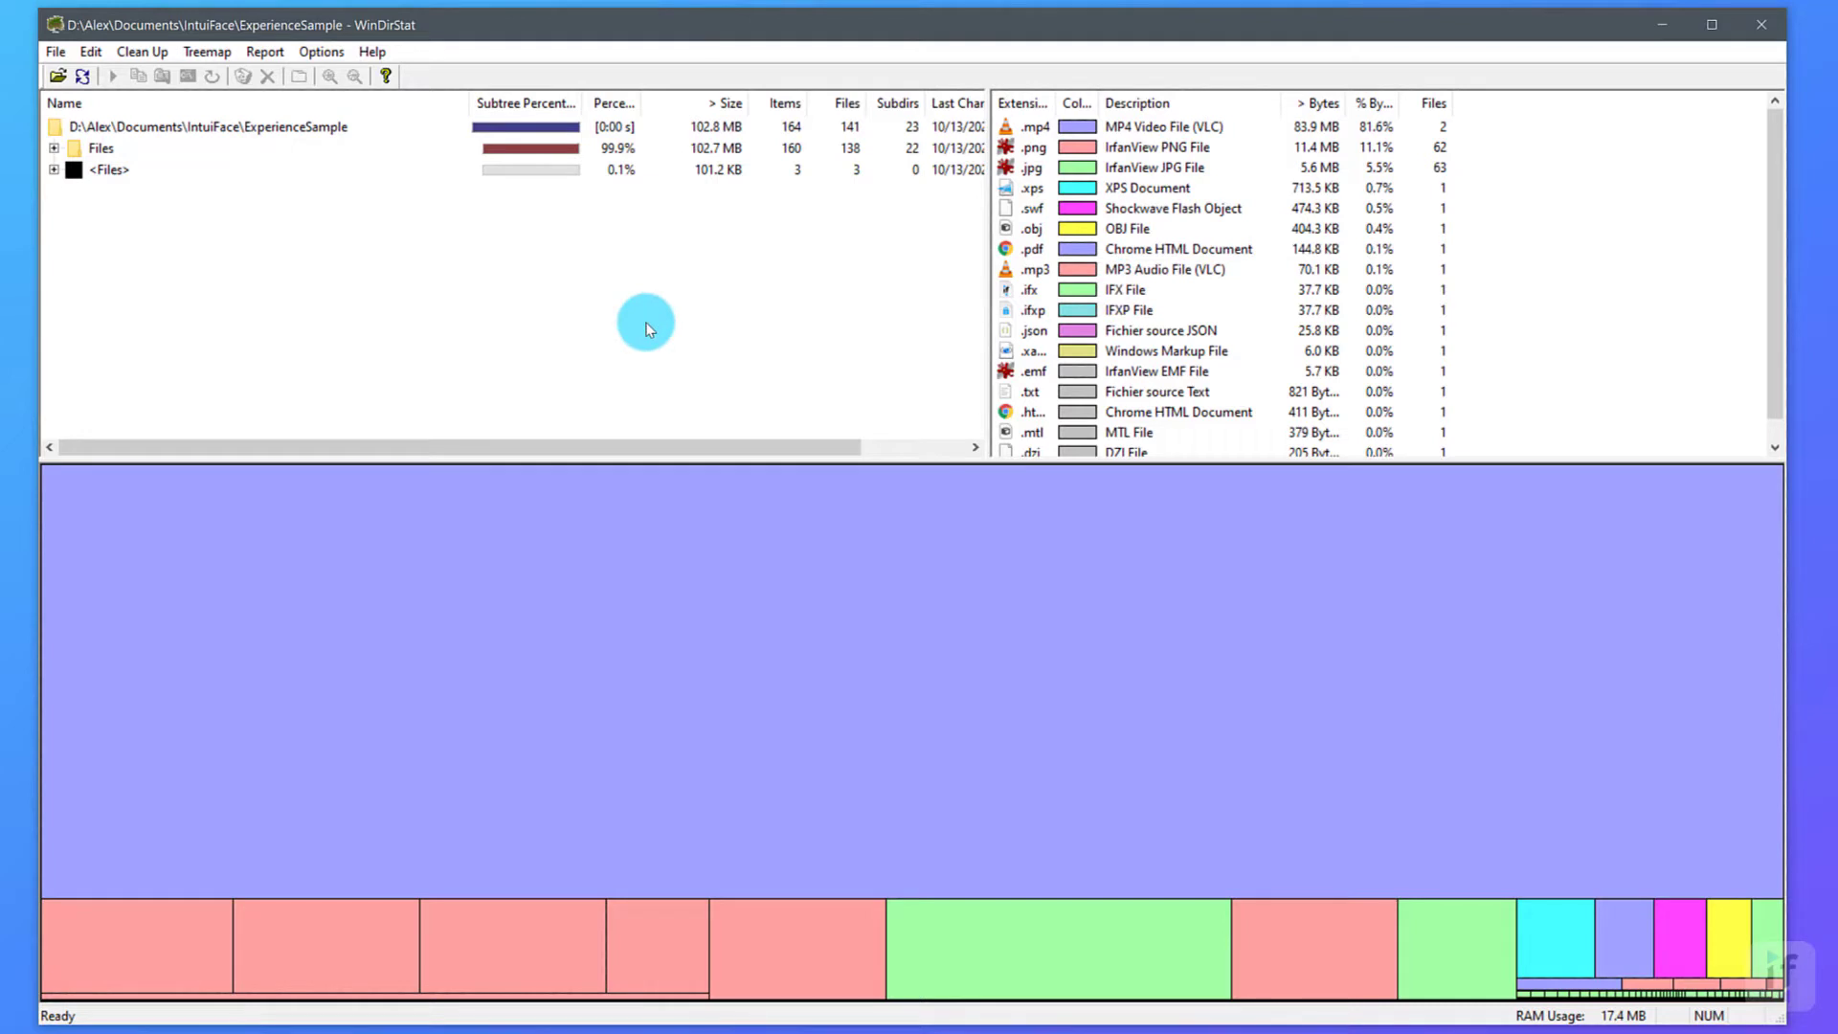
{"action": "left_click", "coordinate": [50, 151]}
{"action": "left_click", "coordinate": [53, 148]}
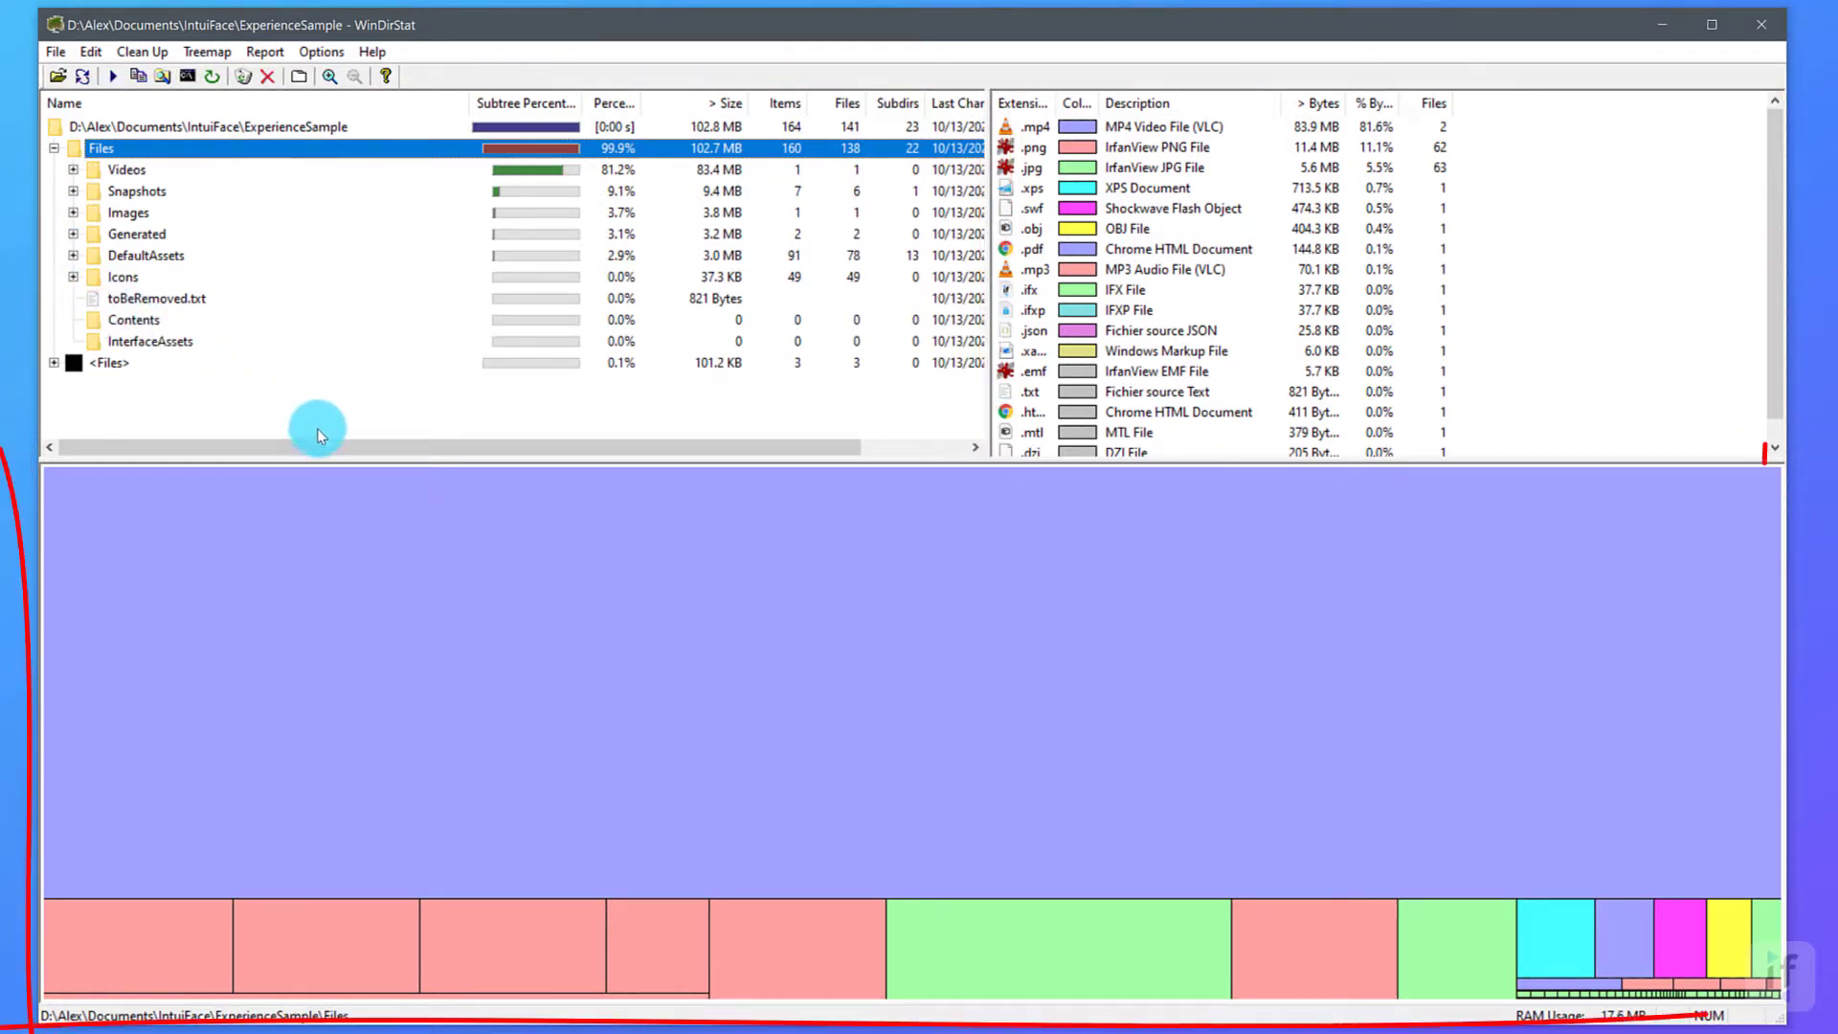
Examine which files the treemap blocks represent, including the snapshot PNGs, VideoSample.mp4 and ImageSample.jpg
{"action": "left_click", "coordinate": [181, 948]}
{"action": "left_click", "coordinate": [378, 943]}
{"action": "left_click", "coordinate": [503, 956]}
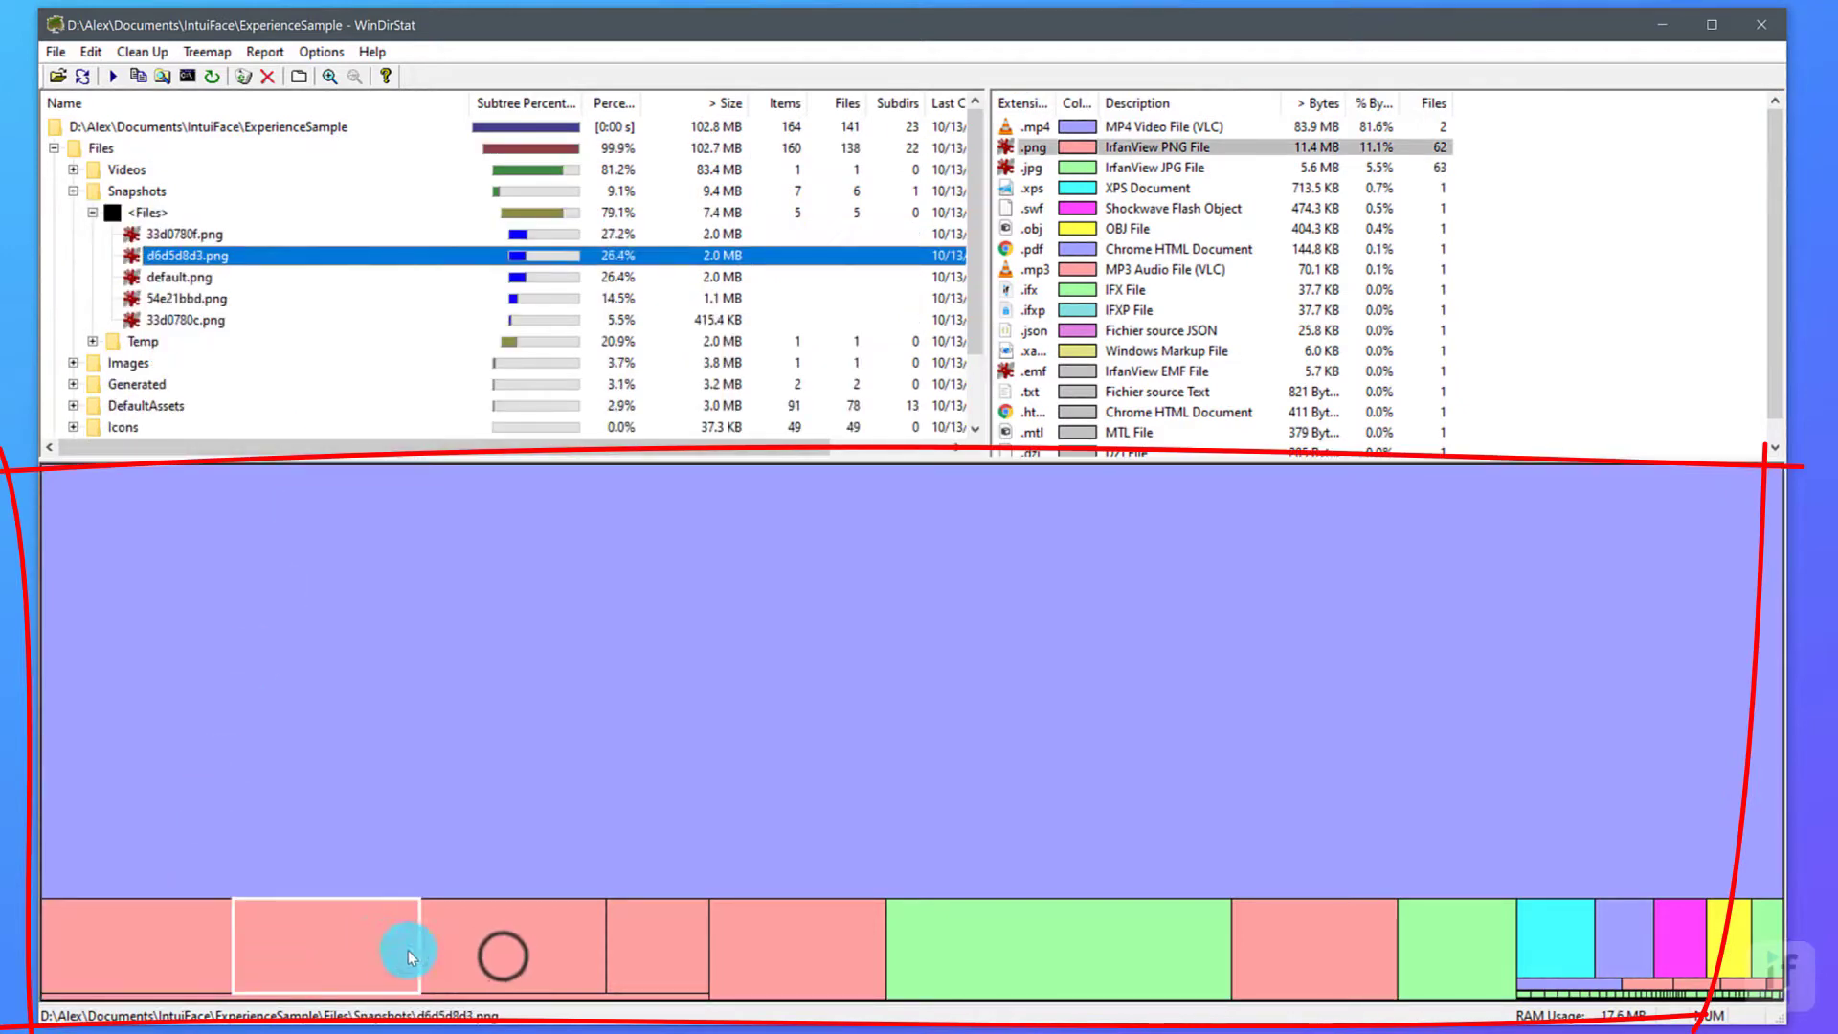
{"action": "left_click", "coordinate": [663, 719]}
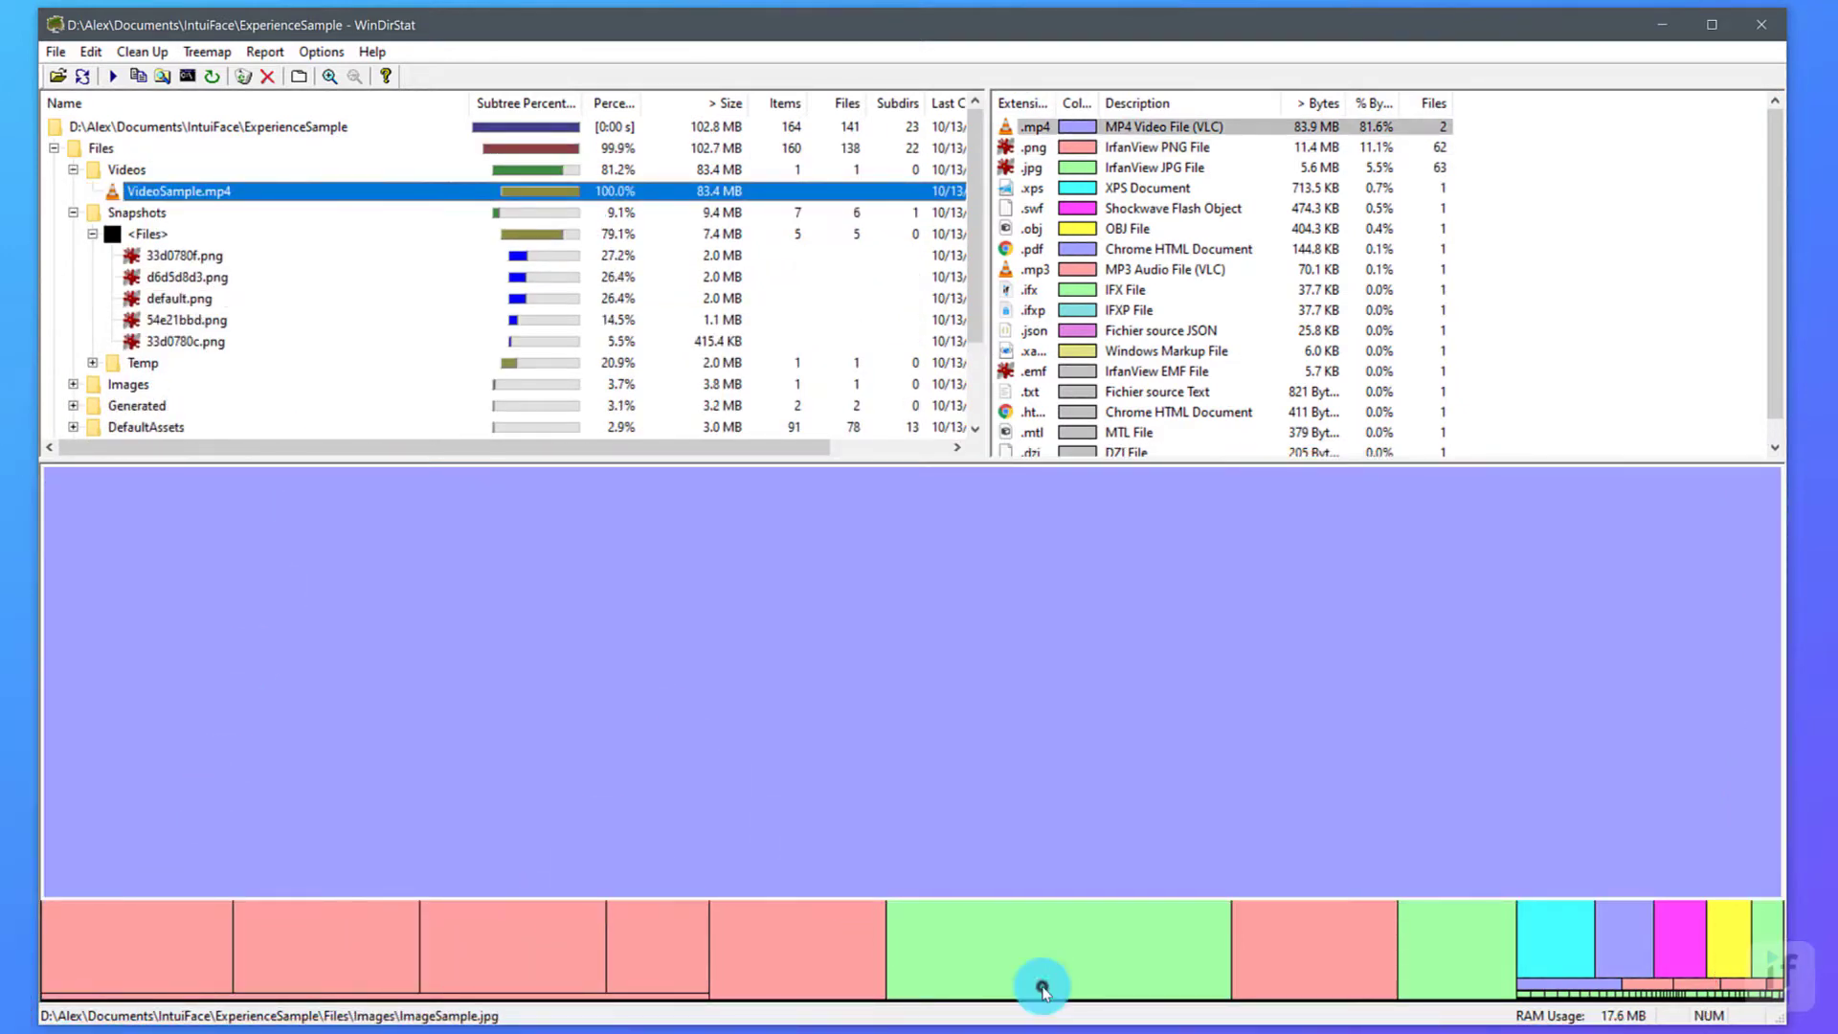
{"action": "left_click", "coordinate": [1168, 962]}
{"action": "left_click", "coordinate": [1286, 941]}
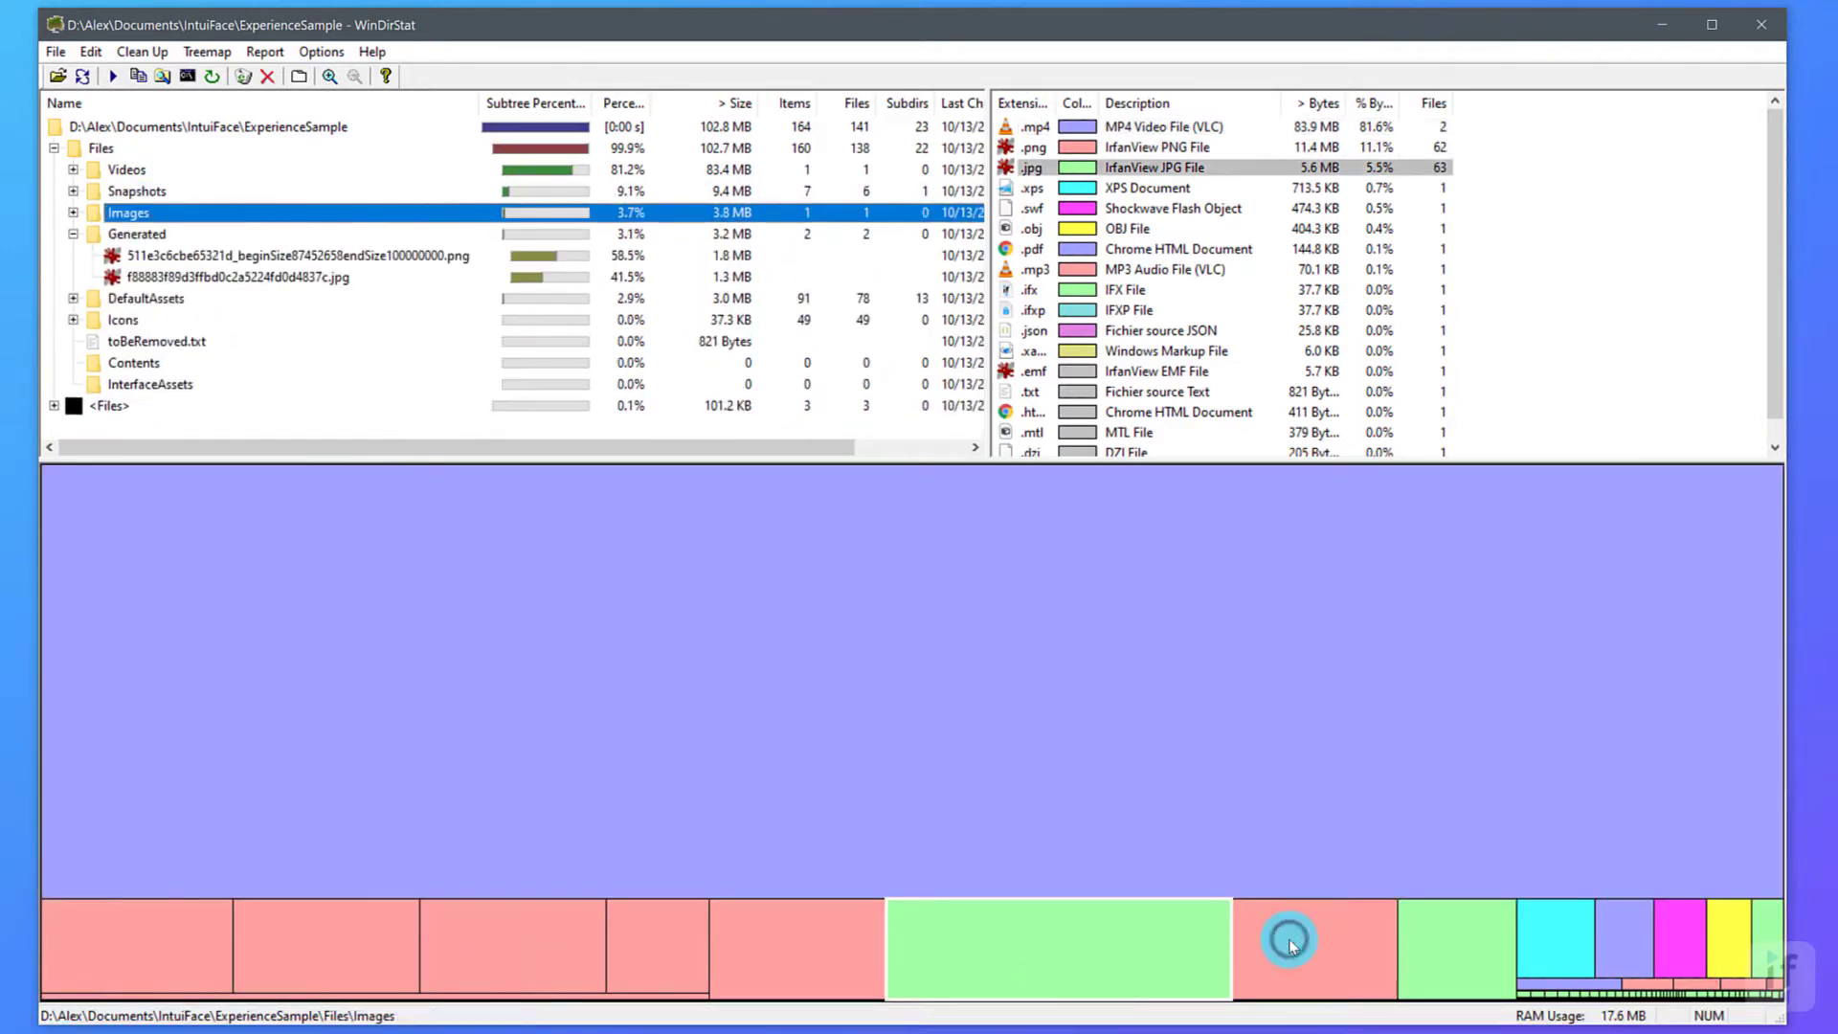
{"action": "left_click", "coordinate": [1100, 661]}
{"action": "left_click", "coordinate": [973, 935]}
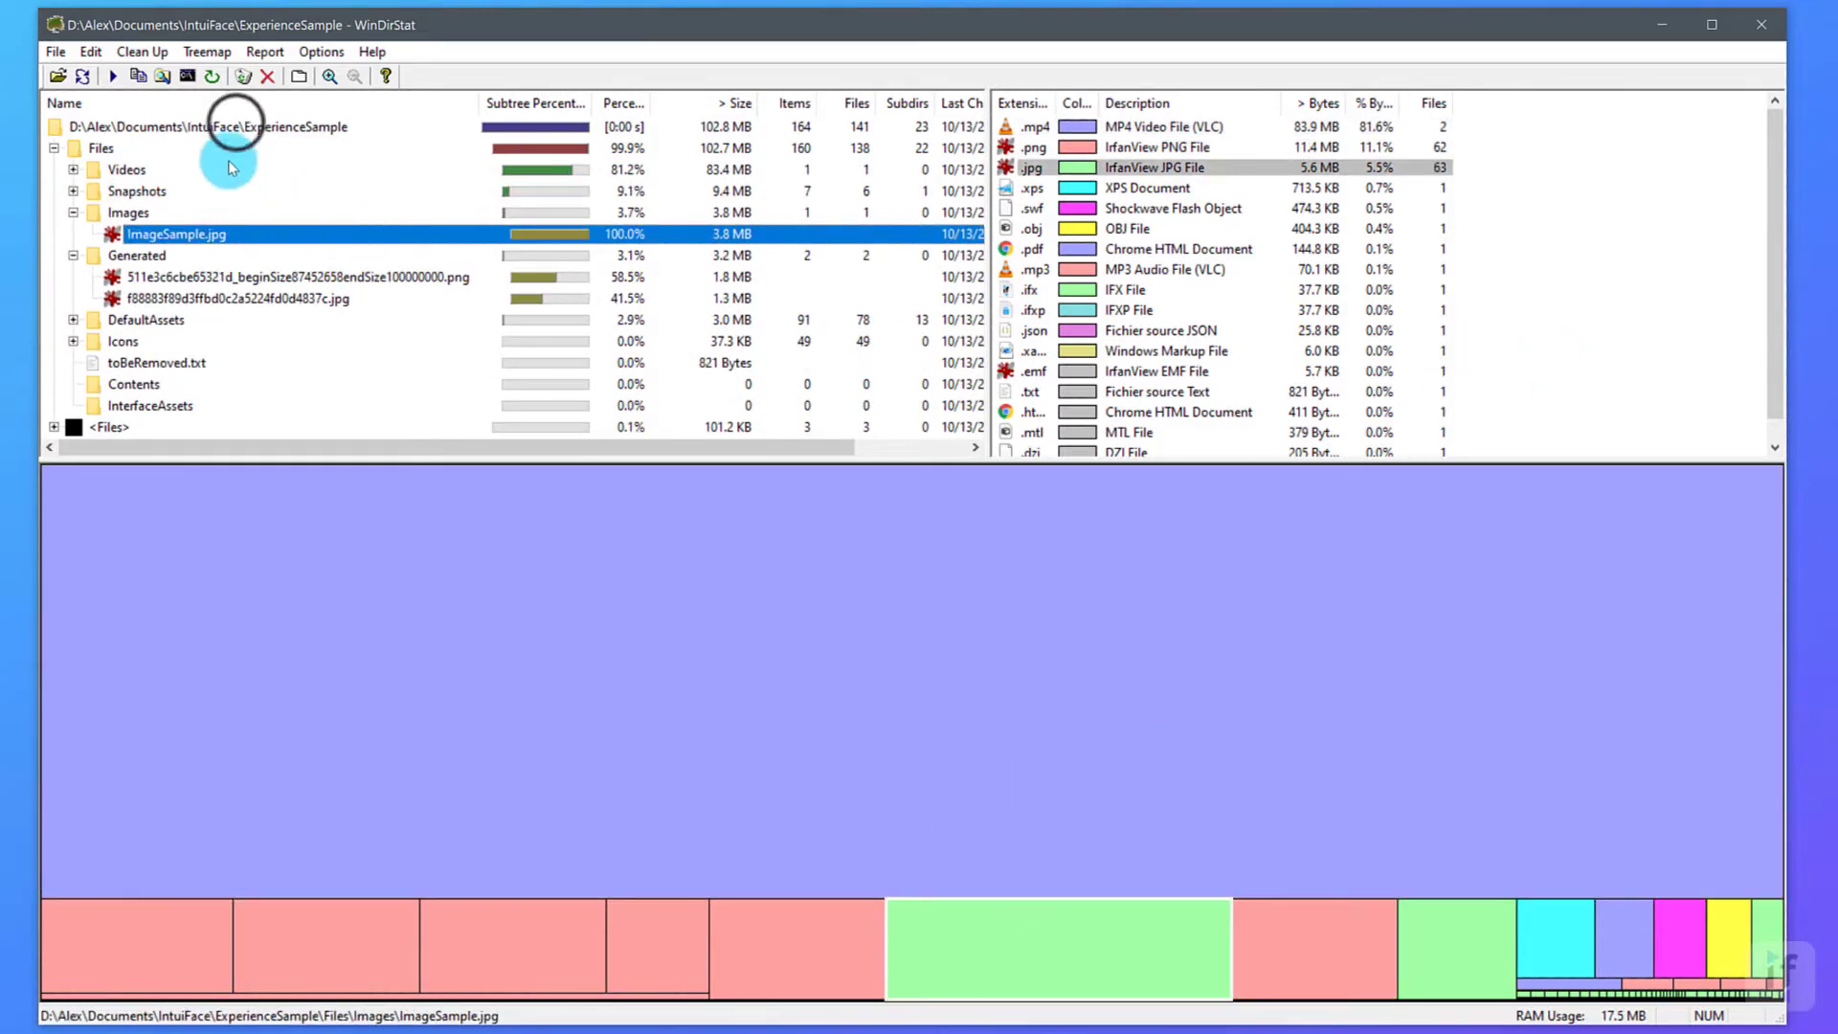
Check the ExperienceSample root folder's size on disk in its properties, then close them and minimize WinDirStat
{"action": "left_click", "coordinate": [238, 128]}
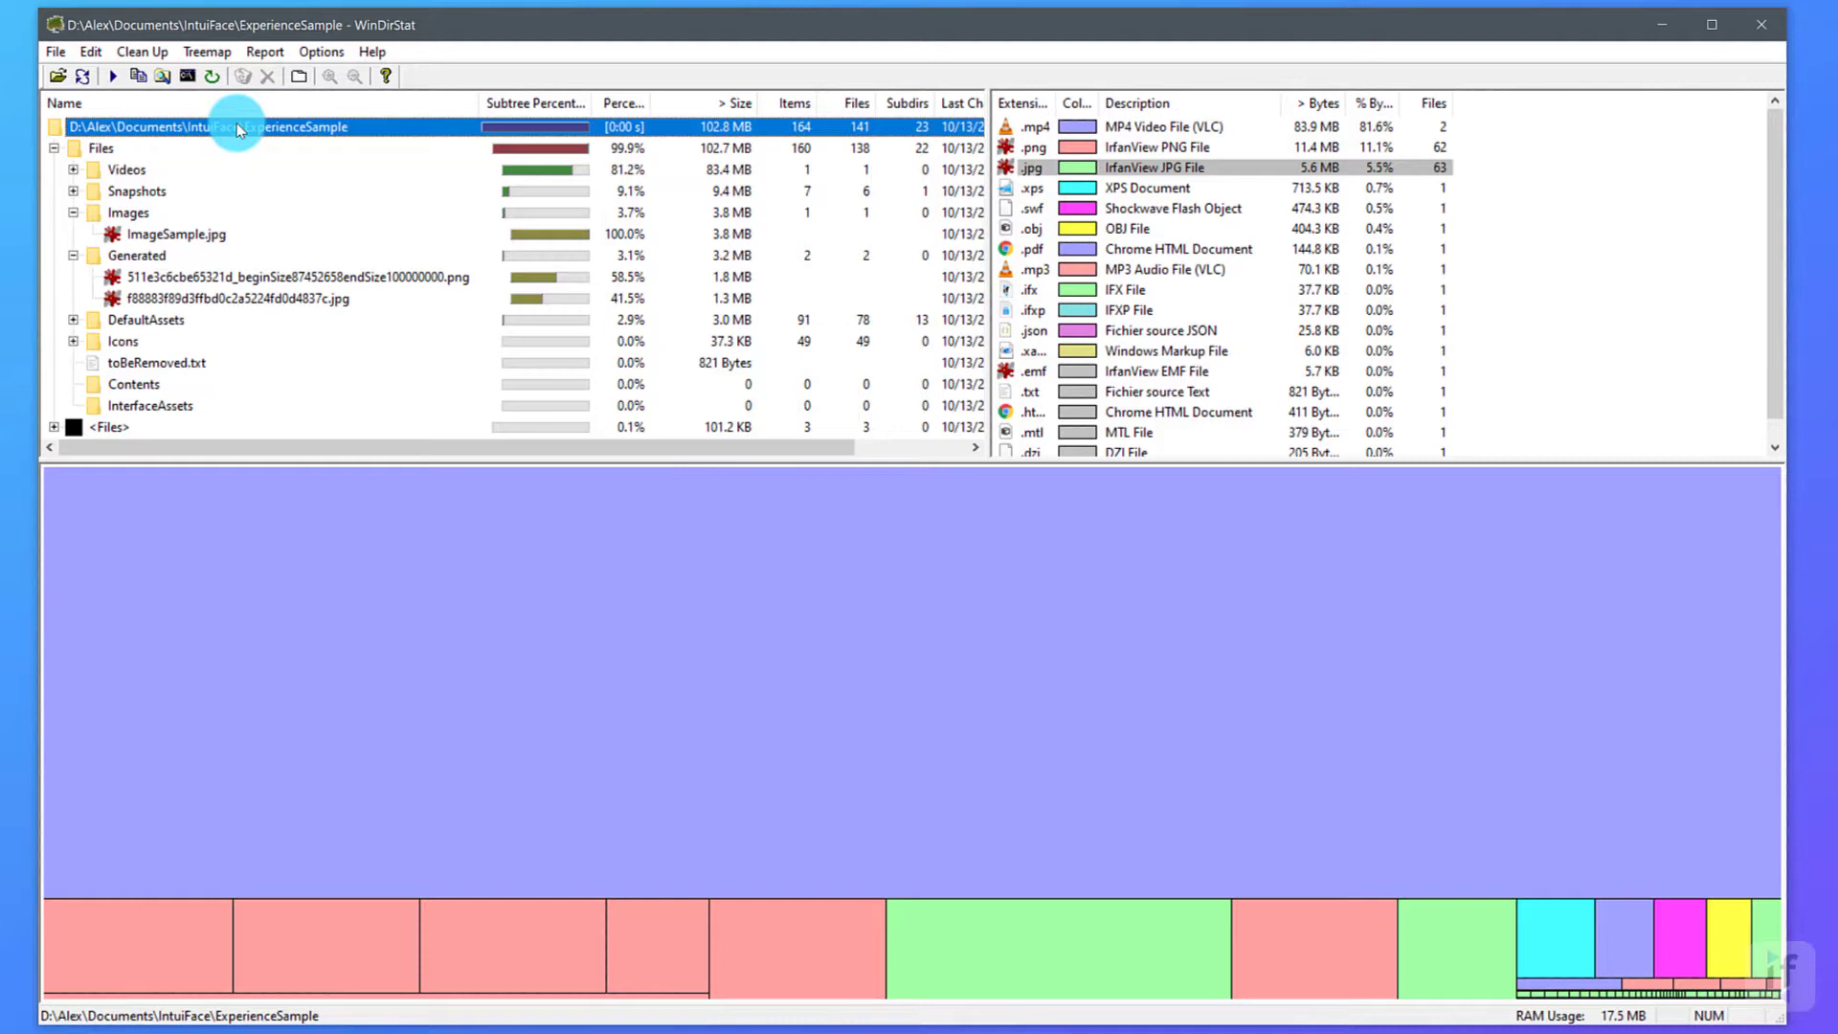
{"action": "right_click", "coordinate": [237, 130]}
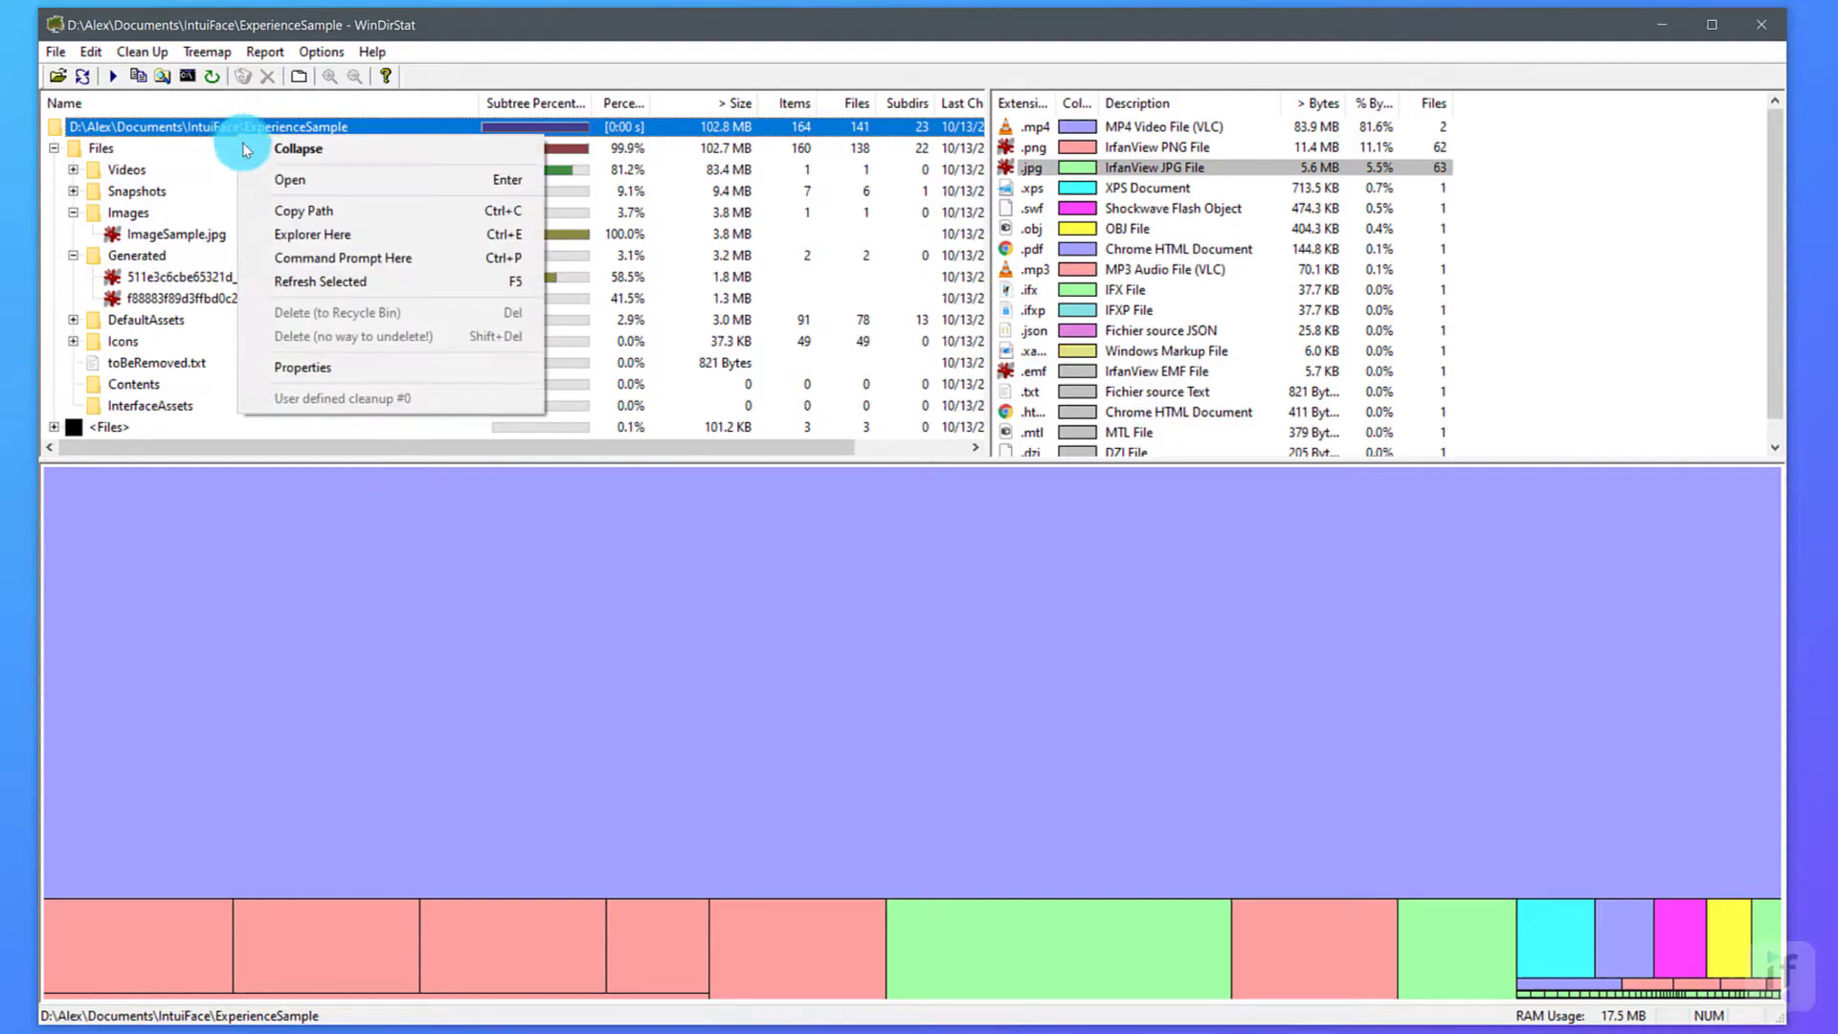
{"action": "left_click", "coordinate": [309, 370]}
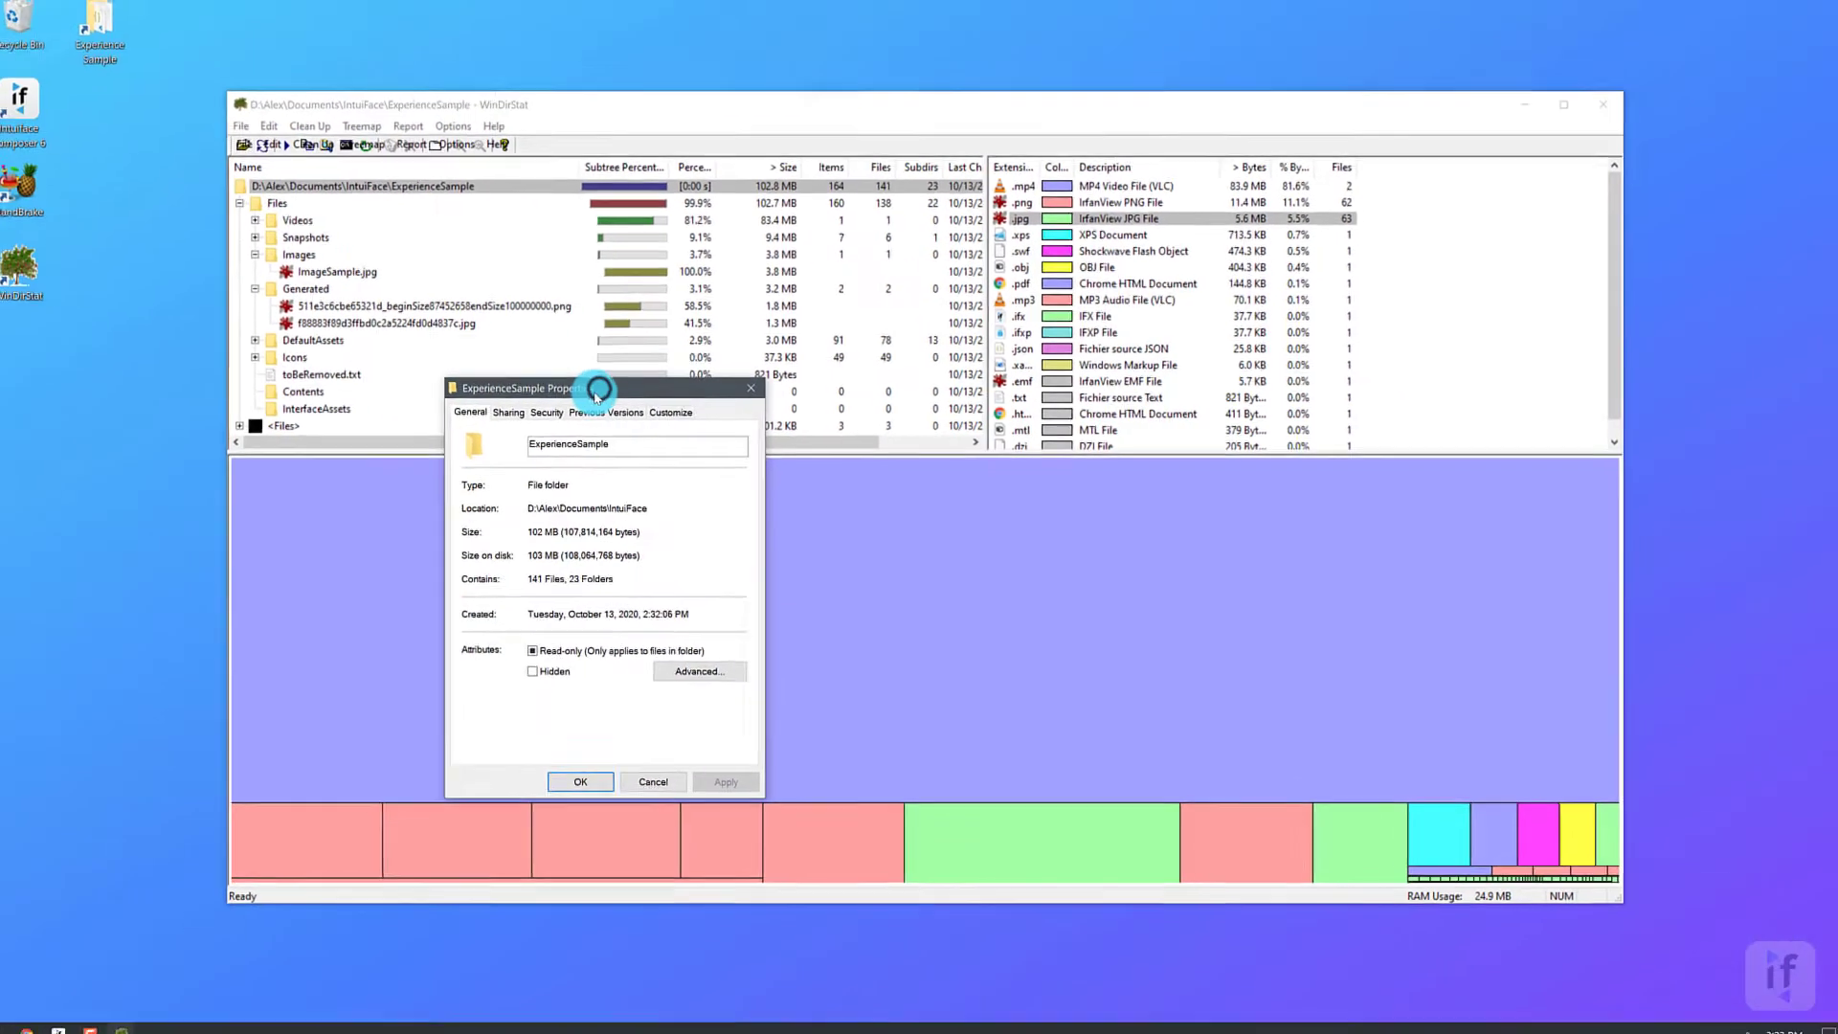
{"action": "left_click_drag", "start_coordinate": [494, 379], "coordinate": [65, 432]}
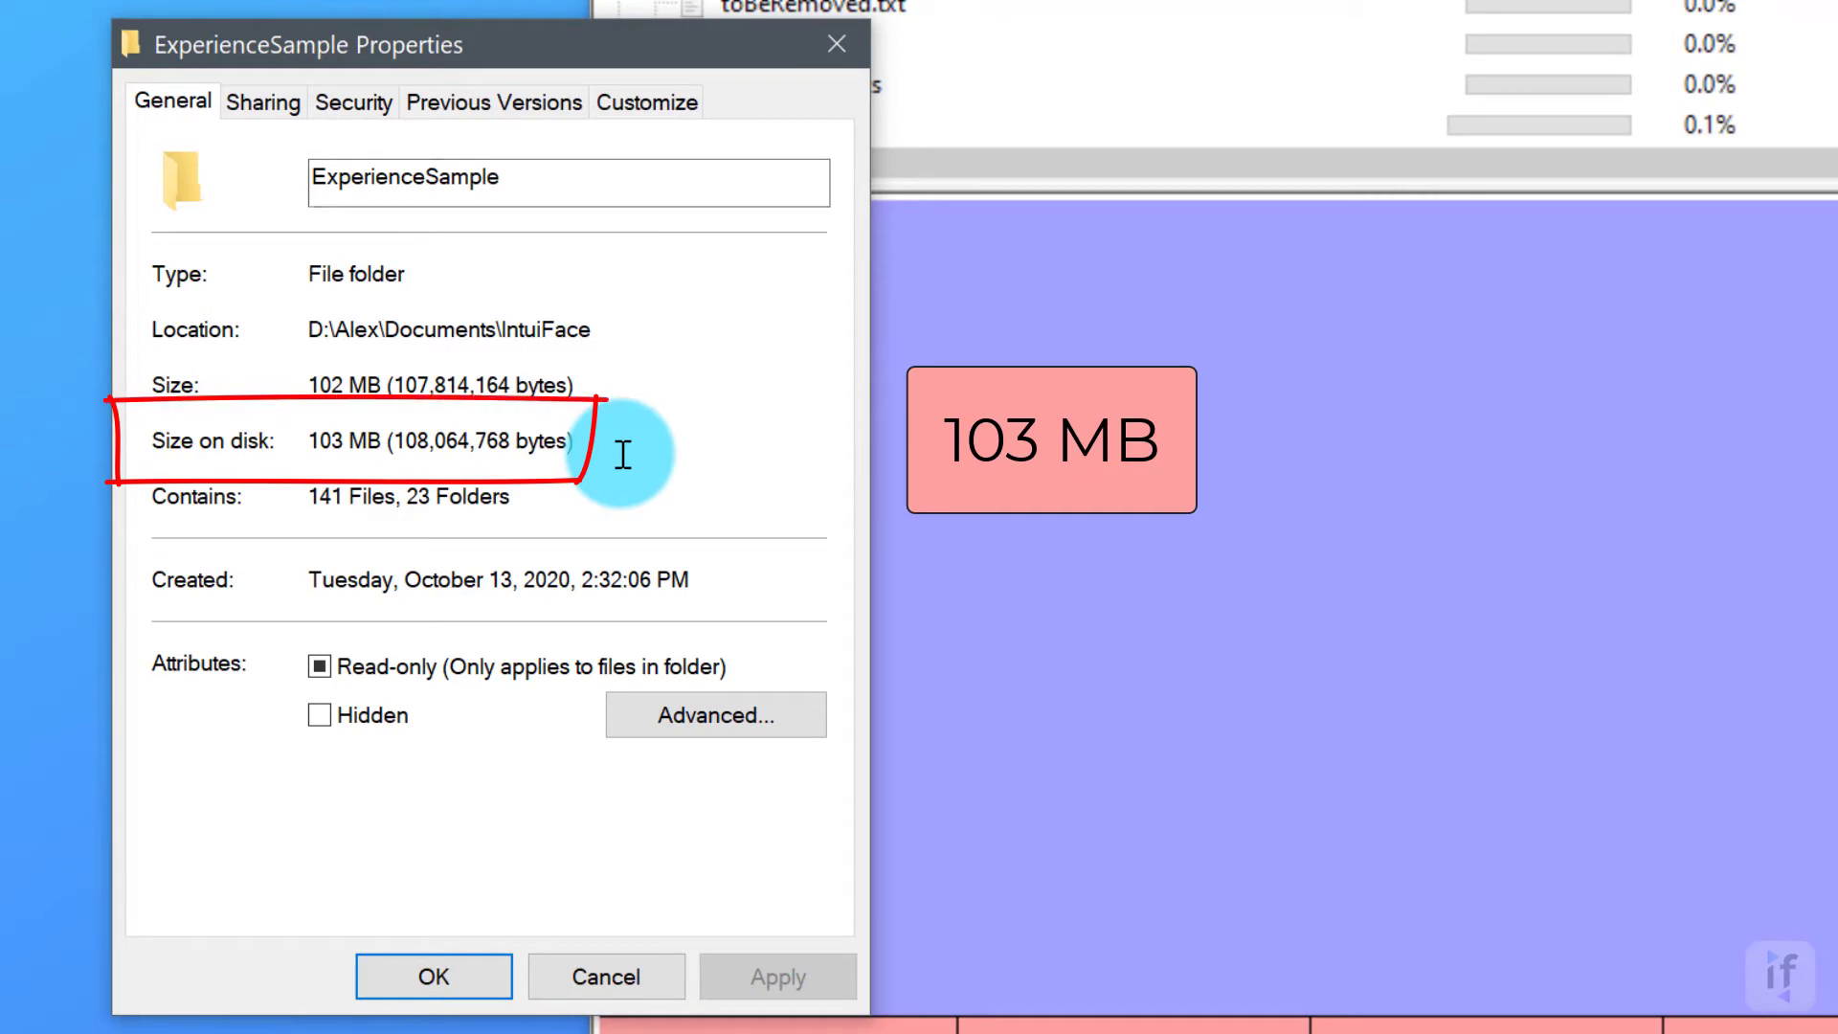
{"action": "left_click", "coordinate": [835, 44]}
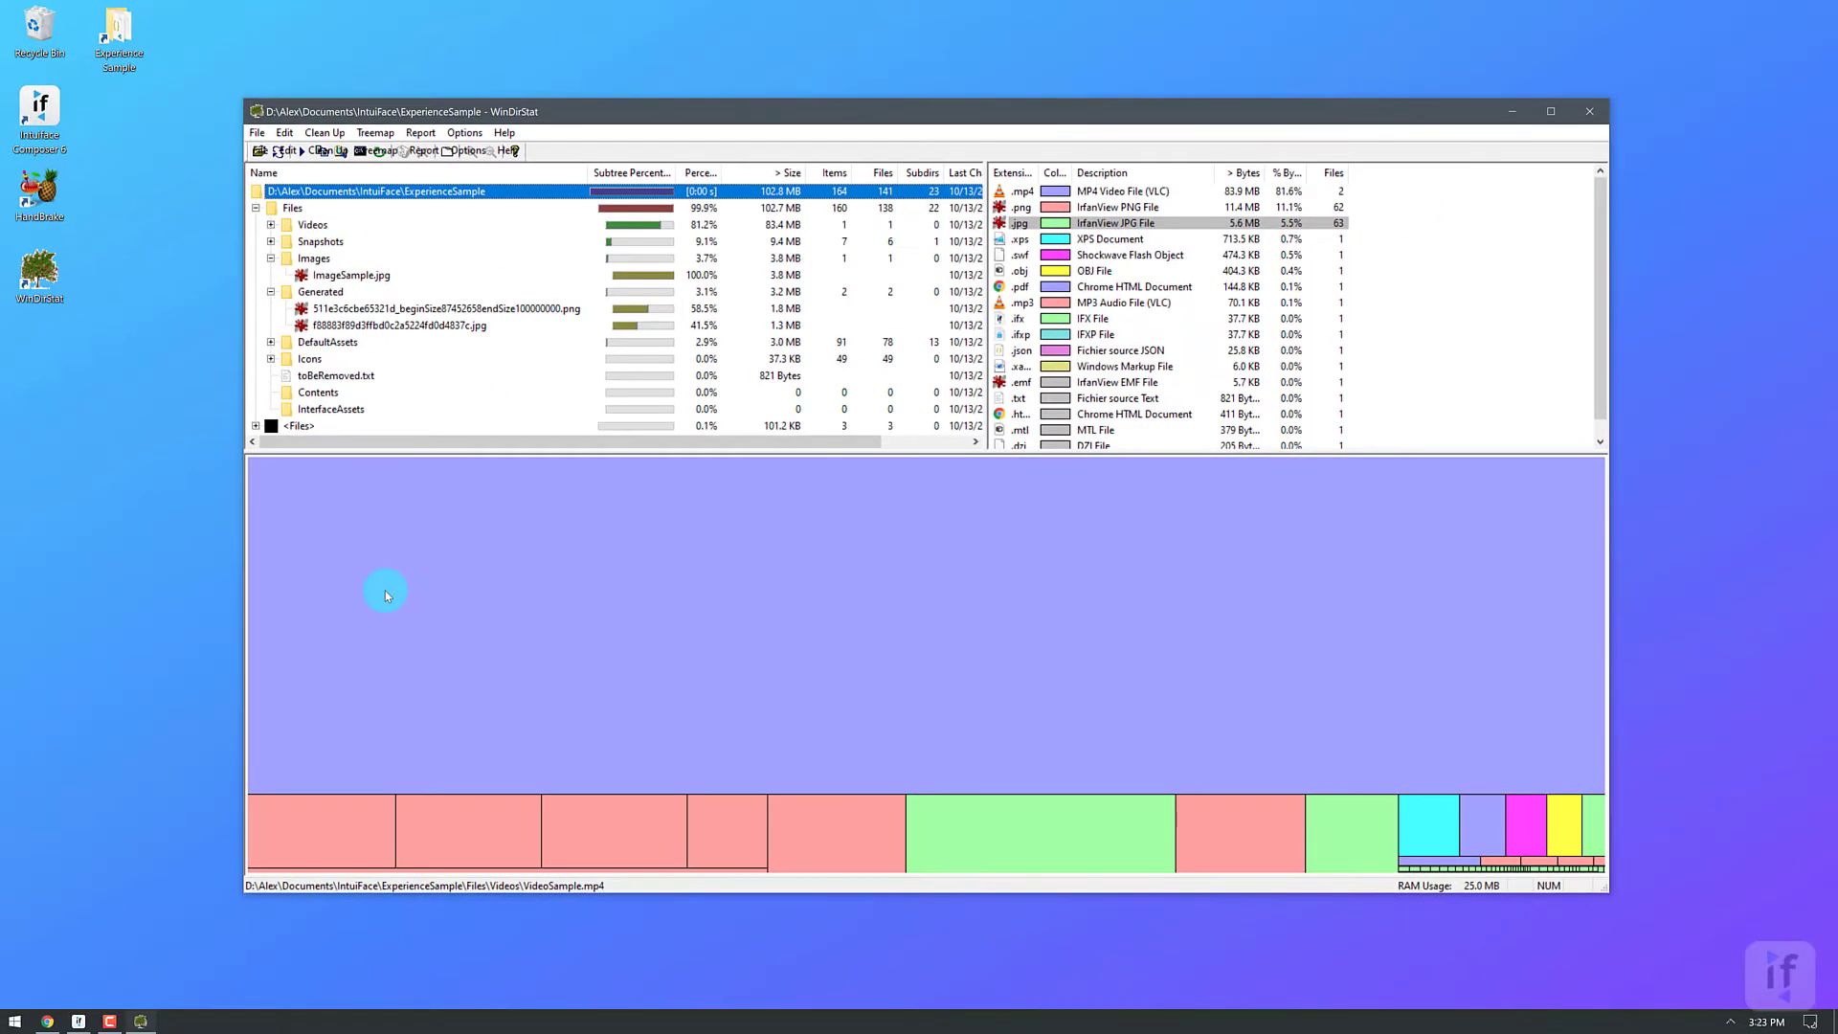
{"action": "left_click", "coordinate": [1508, 111]}
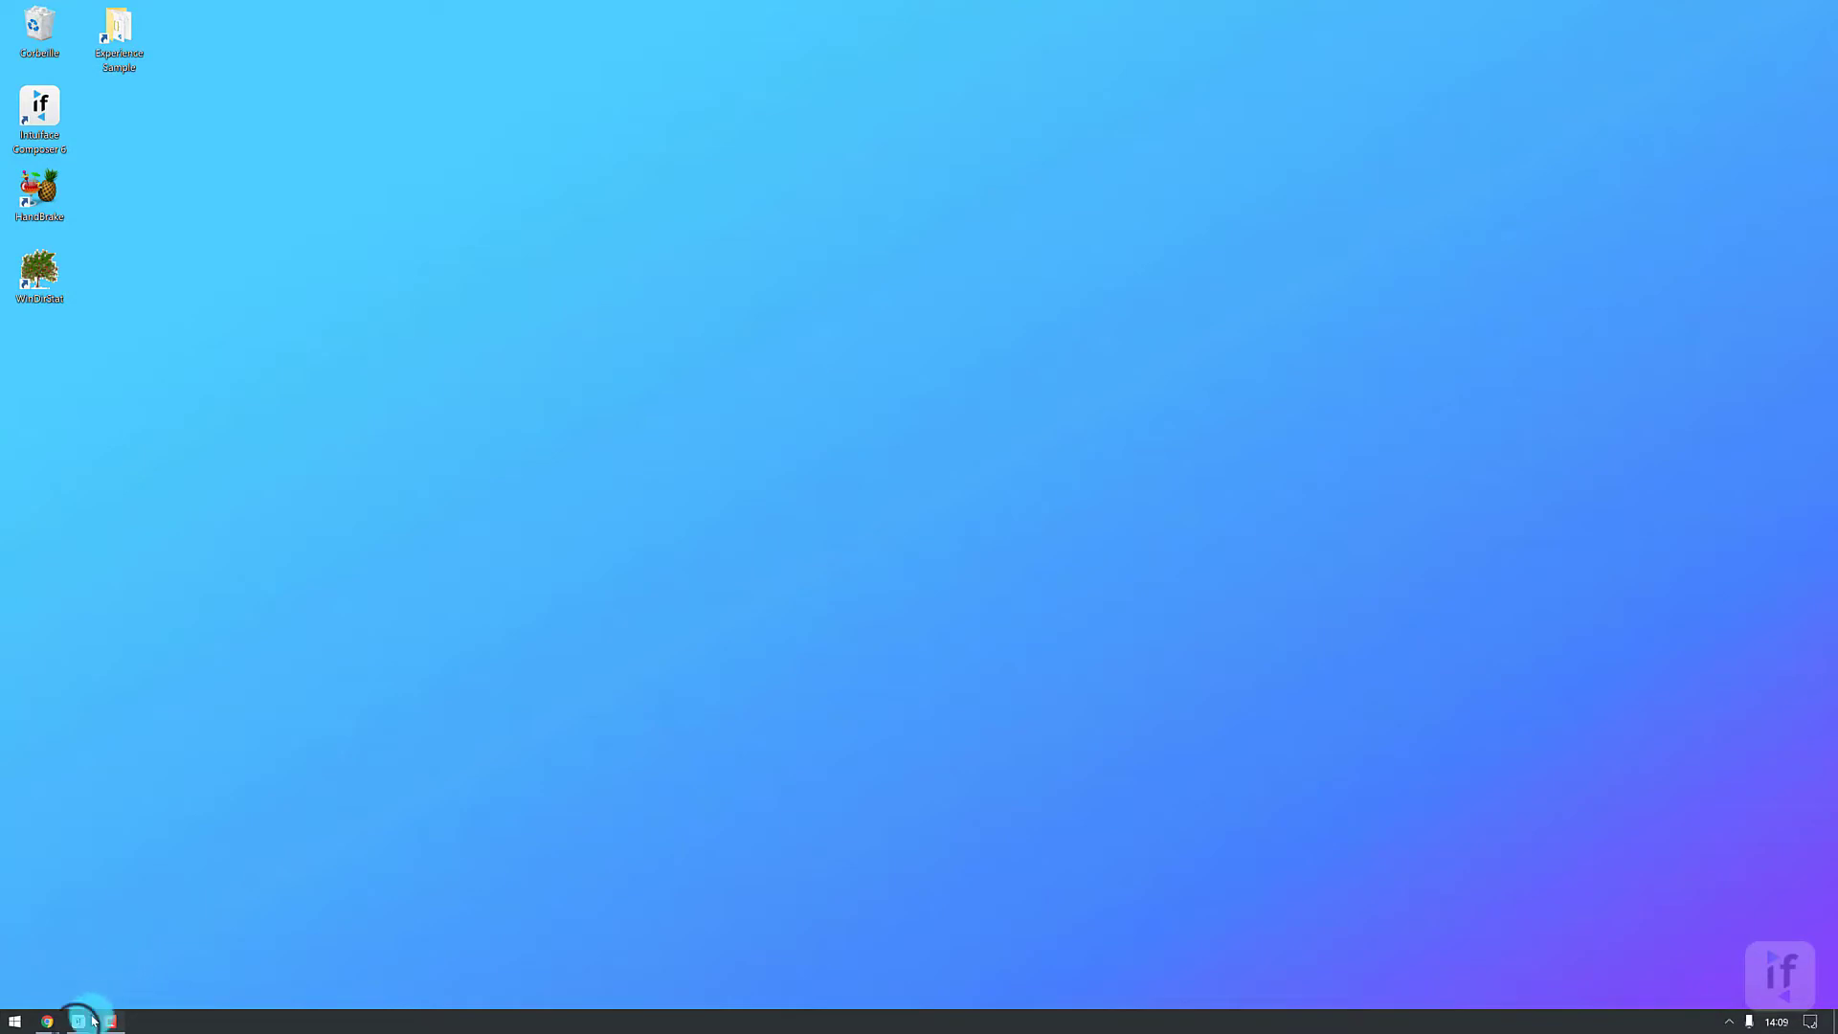
Switch to Intuiface Composer and place 500.png from the content library onto Scene 1
{"action": "left_click", "coordinate": [78, 1023]}
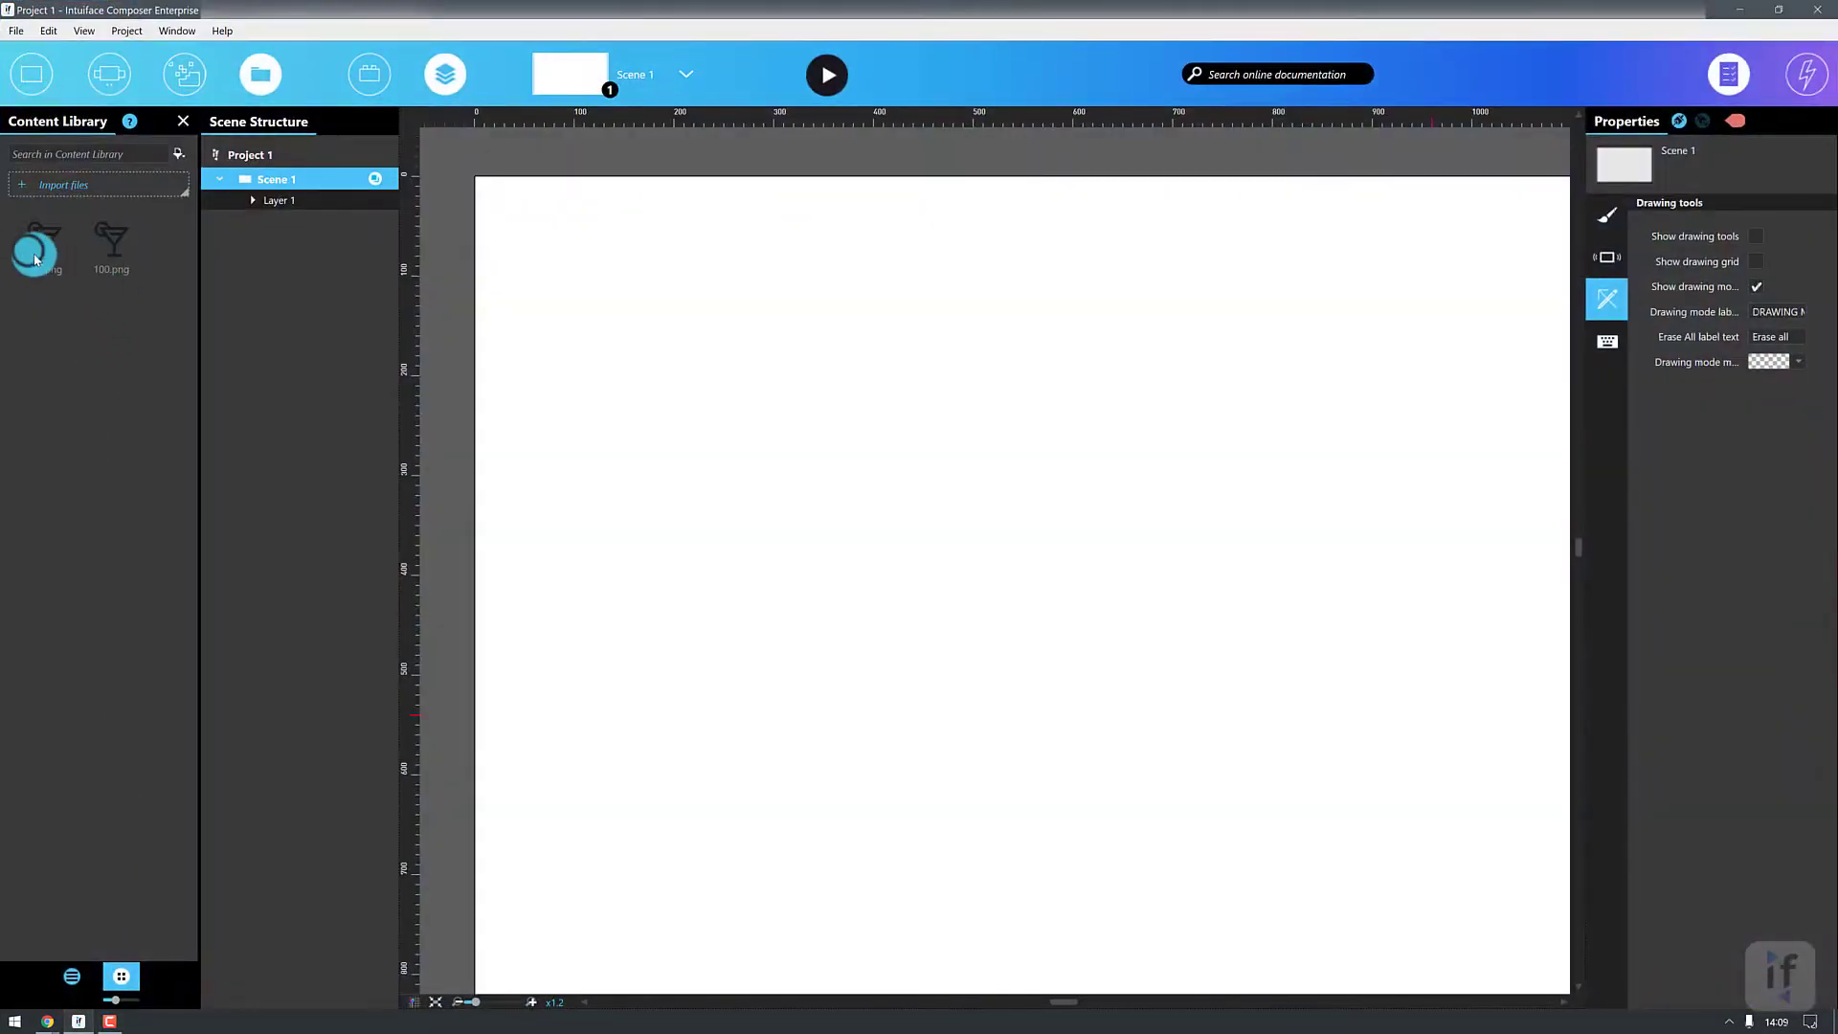
{"action": "left_click", "coordinate": [63, 276]}
{"action": "left_click_drag", "start_coordinate": [63, 277], "coordinate": [755, 501]}
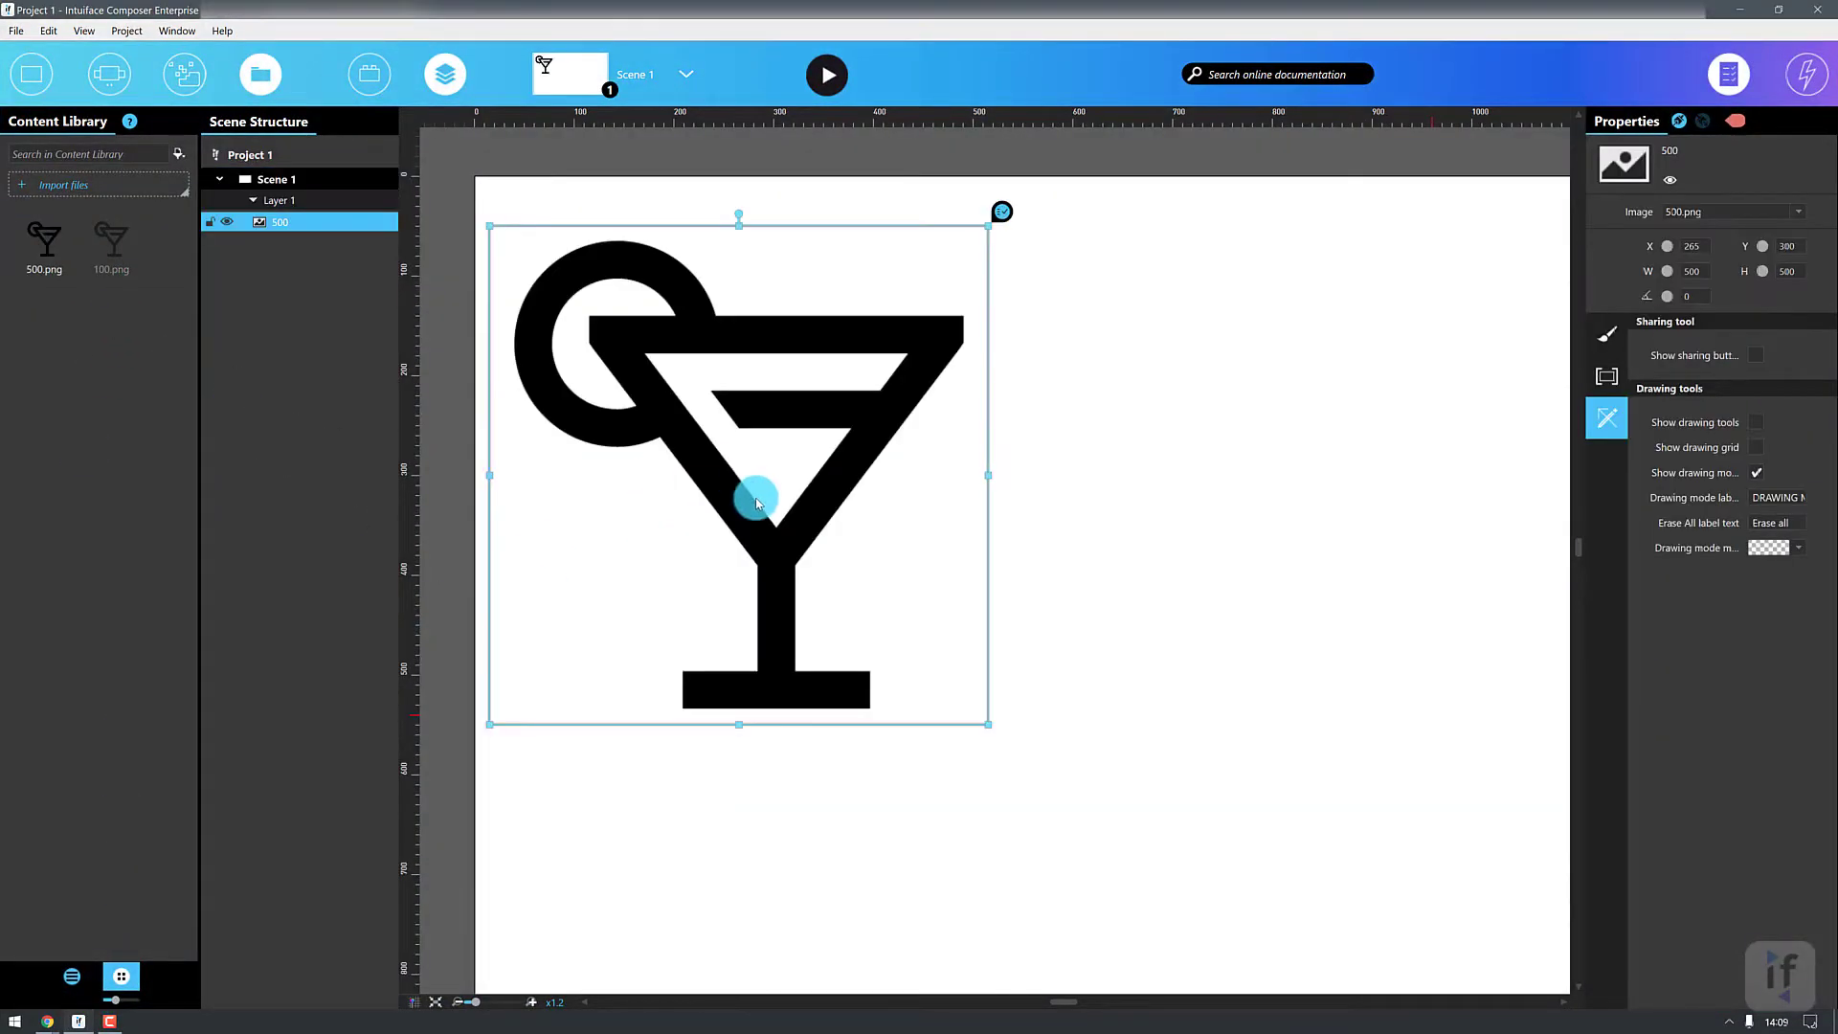
Set the width of the placed 500.png image to 100
{"action": "left_click", "coordinate": [1705, 275]}
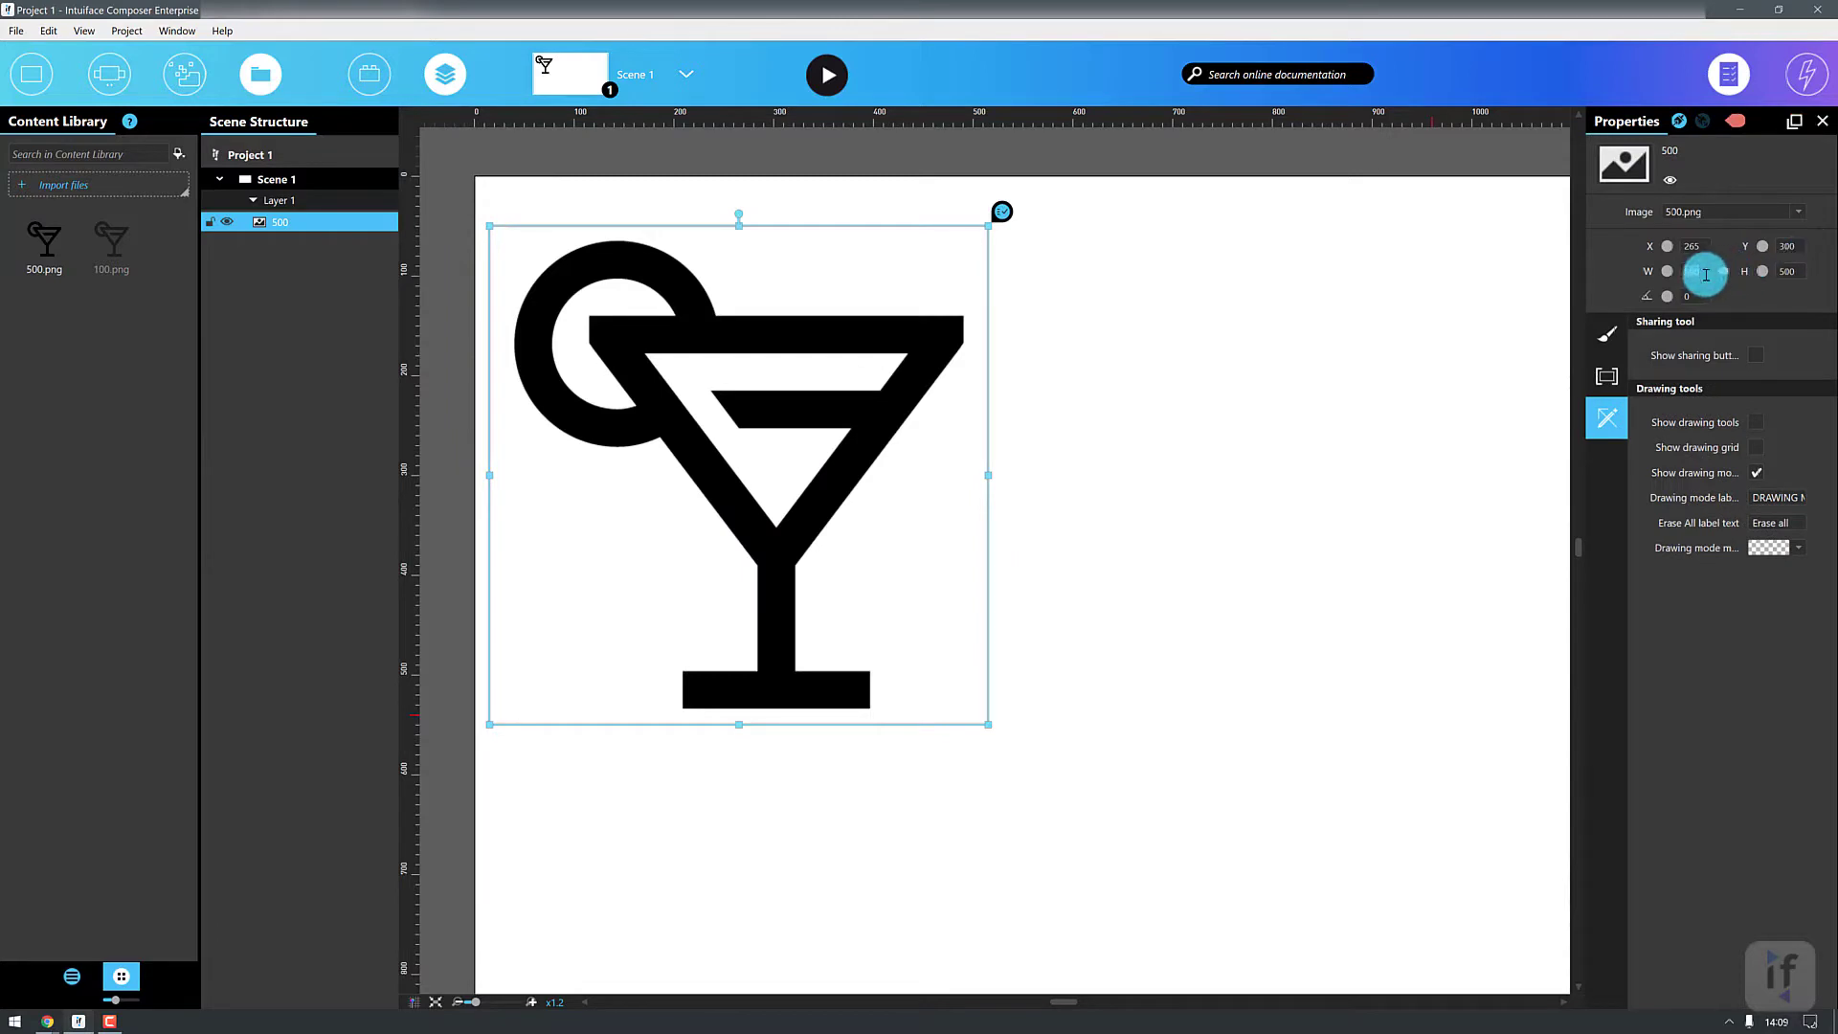
{"action": "type", "text": "100"}
{"action": "key", "text": "Tab"}
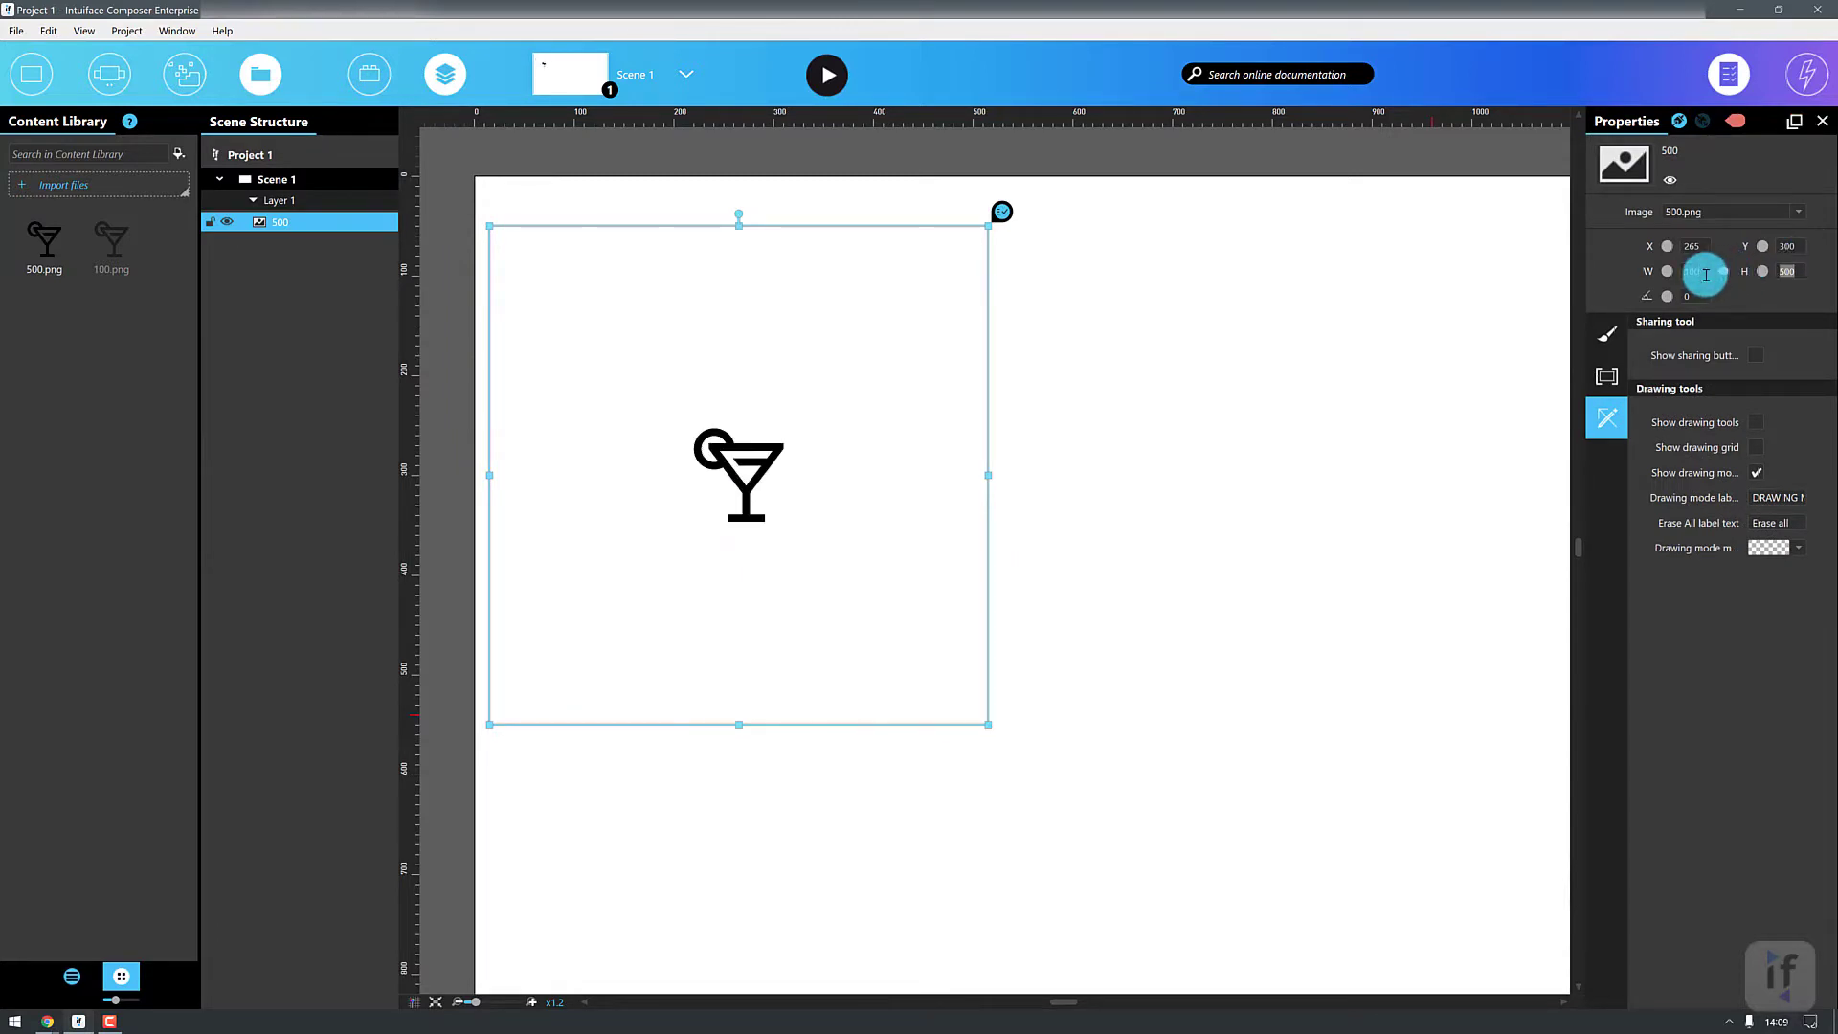
{"action": "left_click", "coordinate": [1648, 326]}
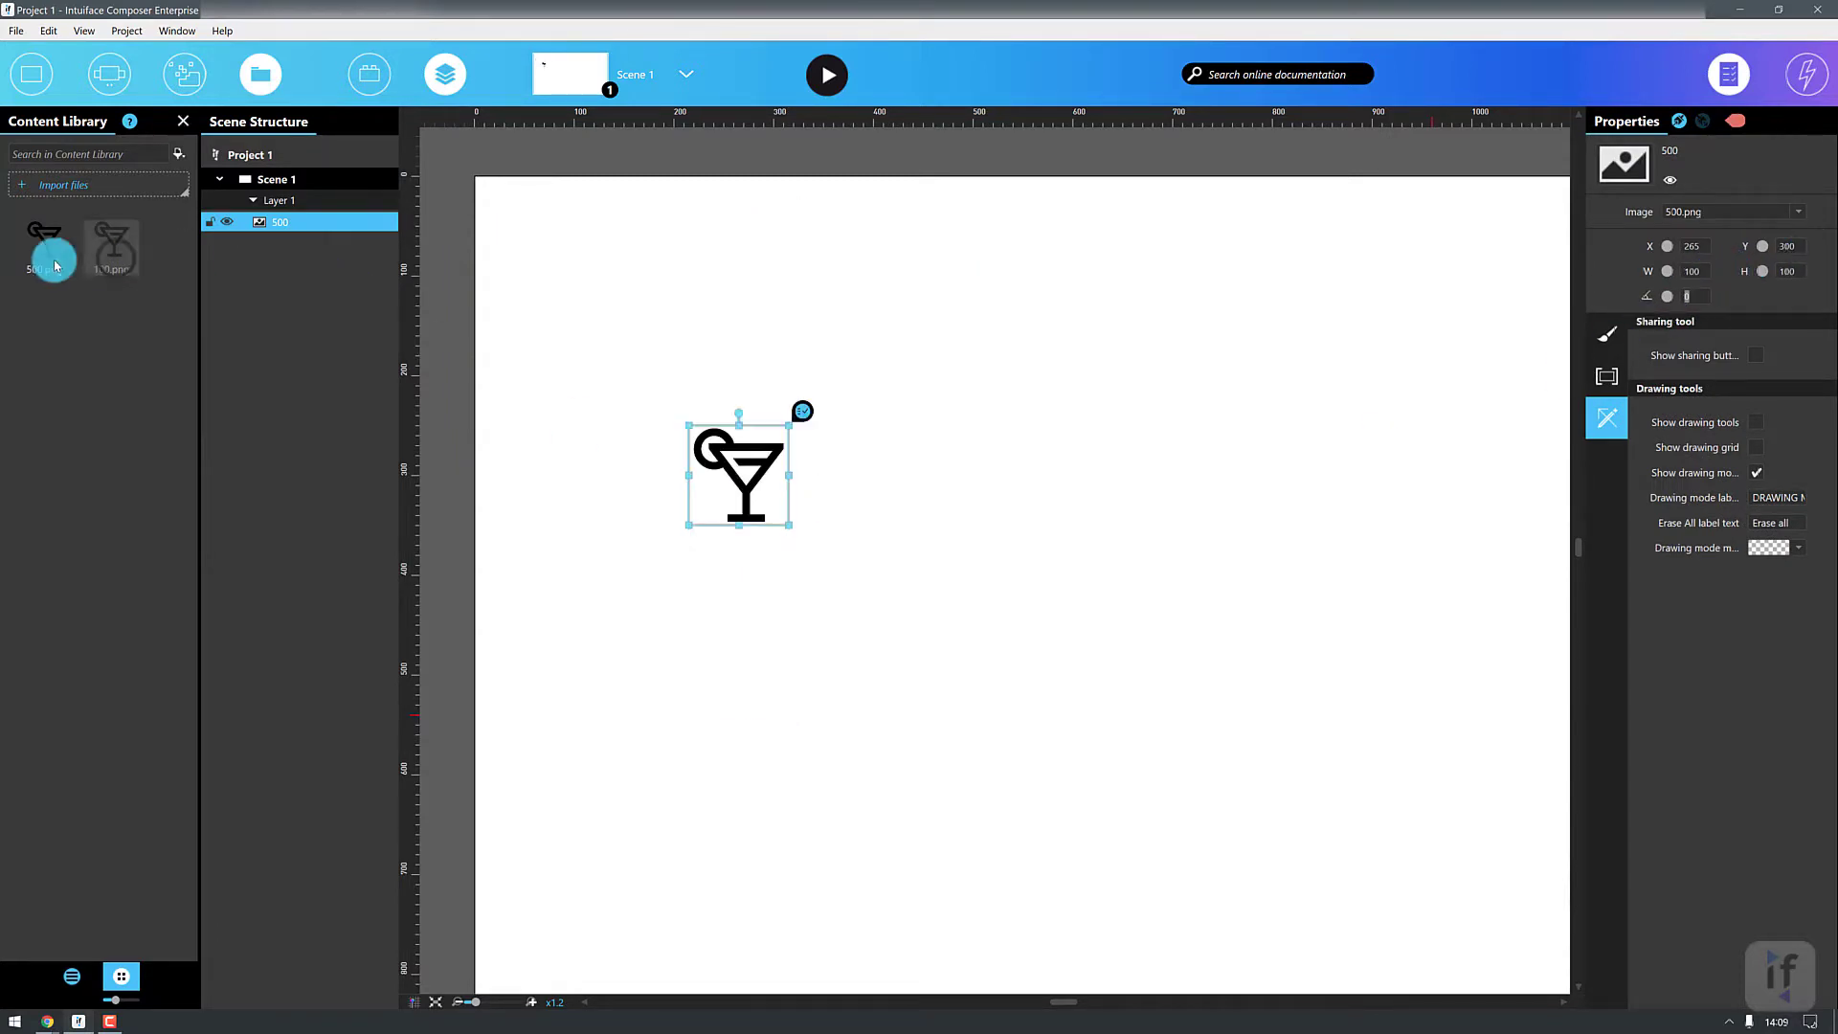
Place 100.png on the scene beside the resized 500 image, space it farther away, and minimize Composer
{"action": "left_click_drag", "start_coordinate": [113, 246], "coordinate": [990, 490]}
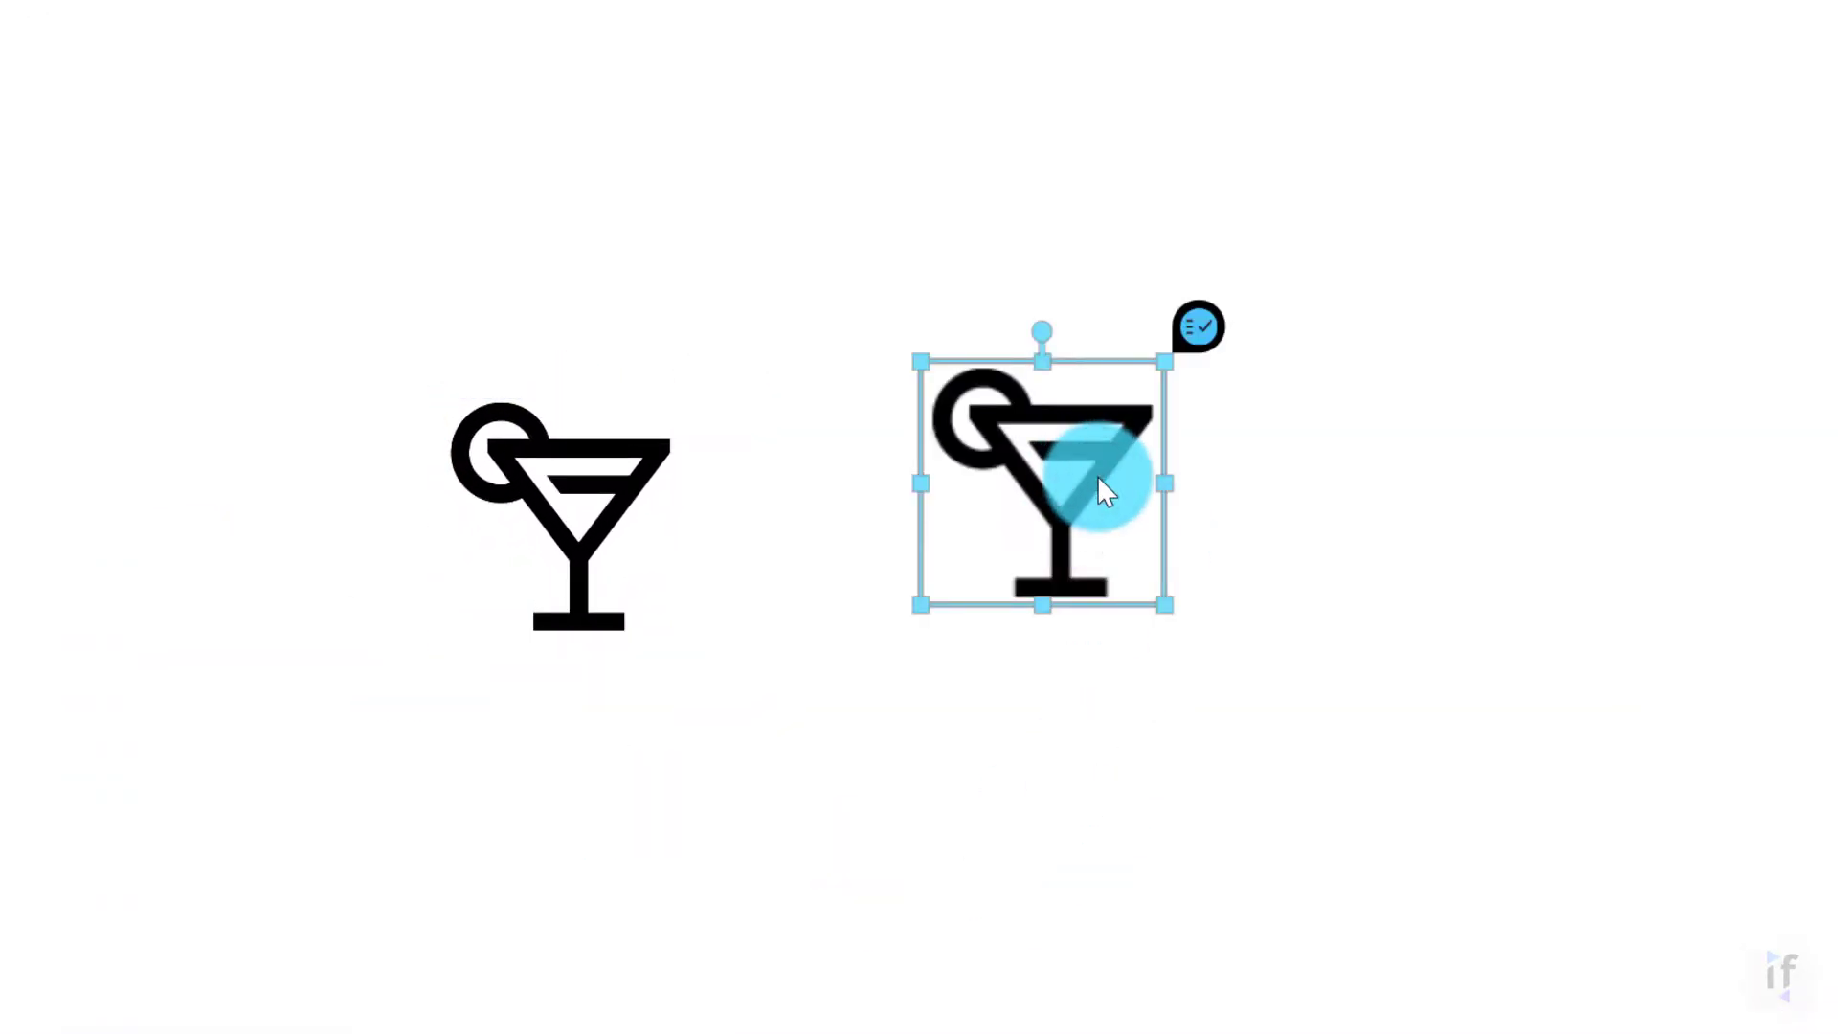
{"action": "left_click_drag", "start_coordinate": [1099, 478], "coordinate": [1304, 508]}
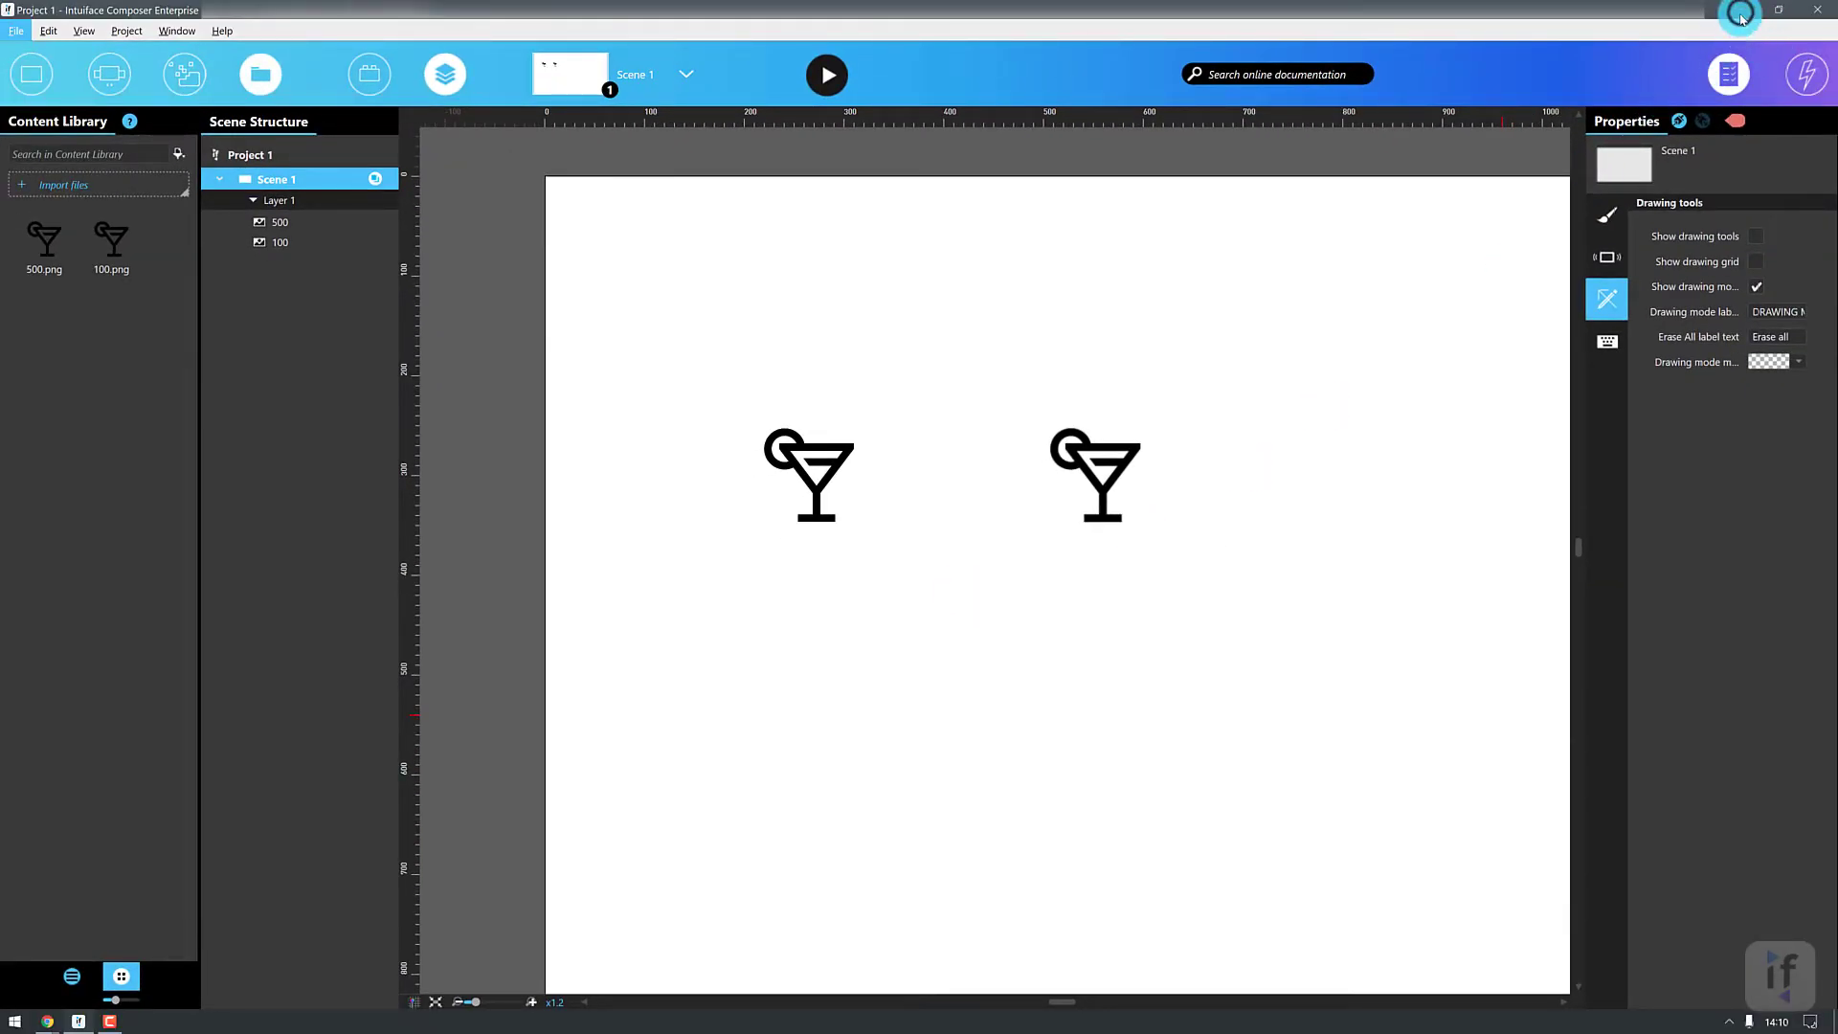
{"action": "left_click", "coordinate": [1742, 12]}
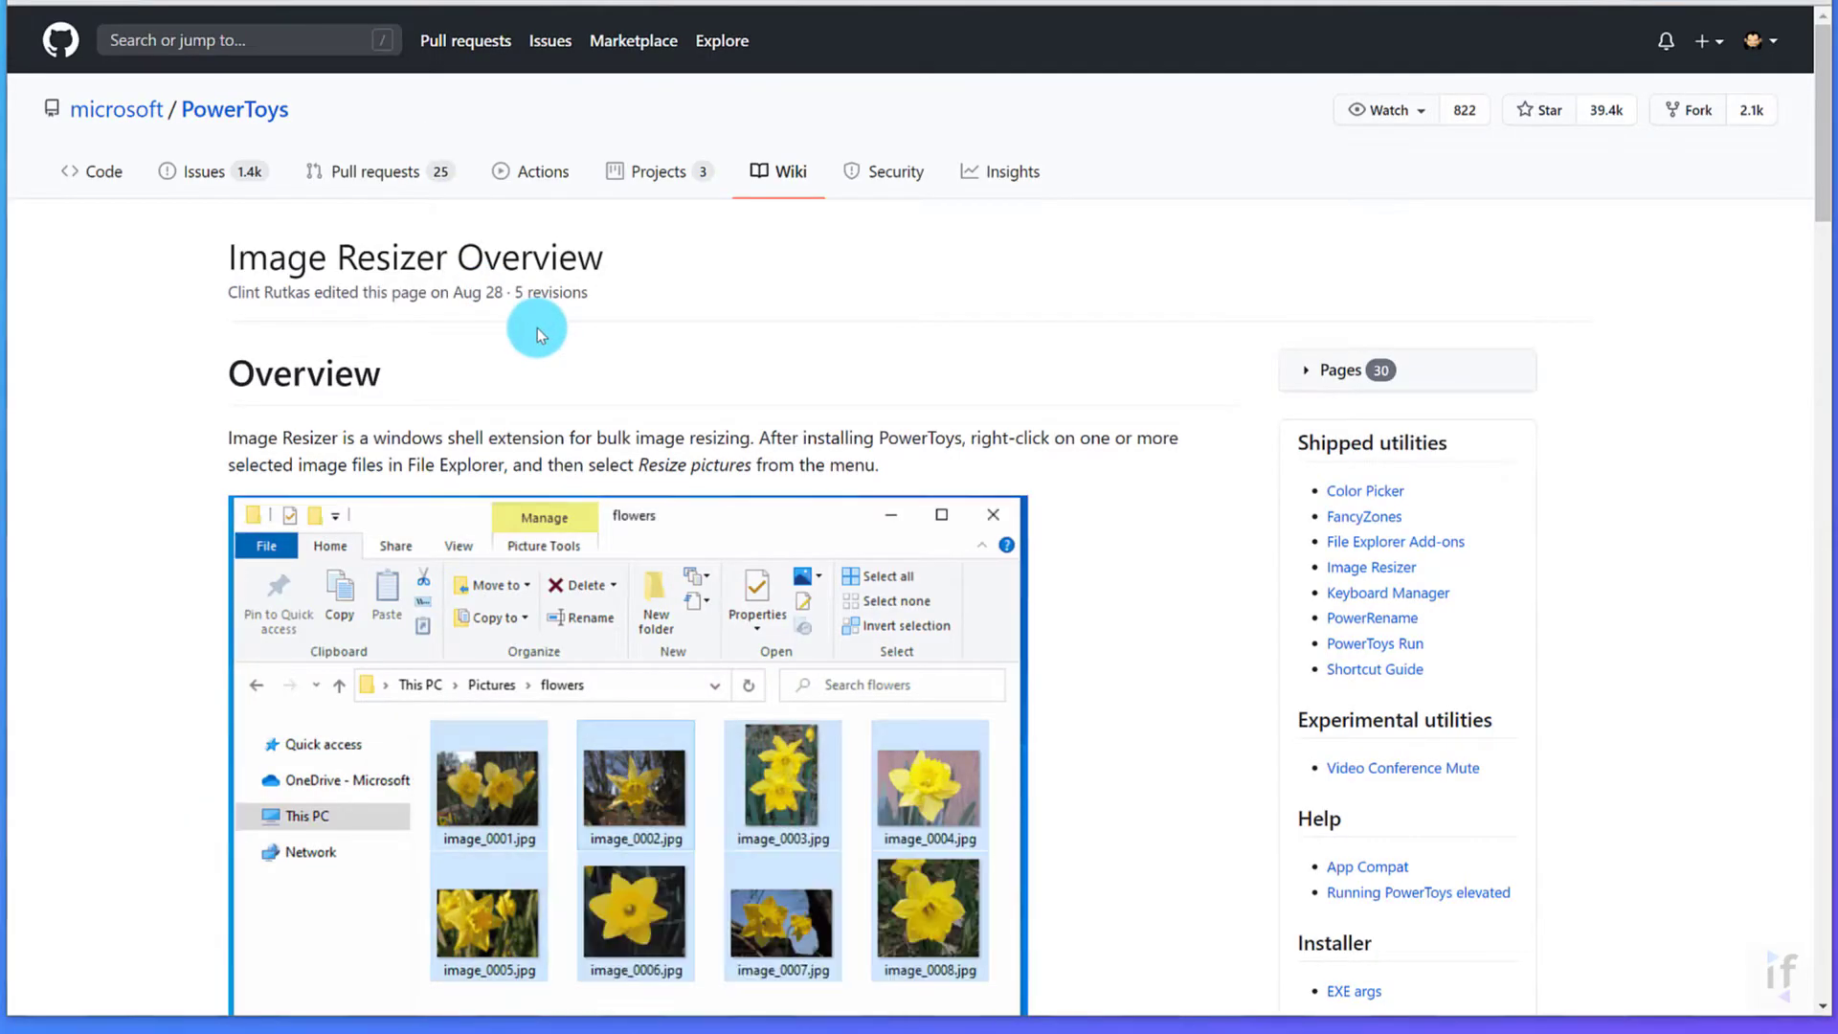
Read the Image Resizer overview on the PowerToys wiki, then minimize the browser
{"action": "scroll", "coordinate": [537, 327], "scroll_direction": "down", "scroll_amount": 5}
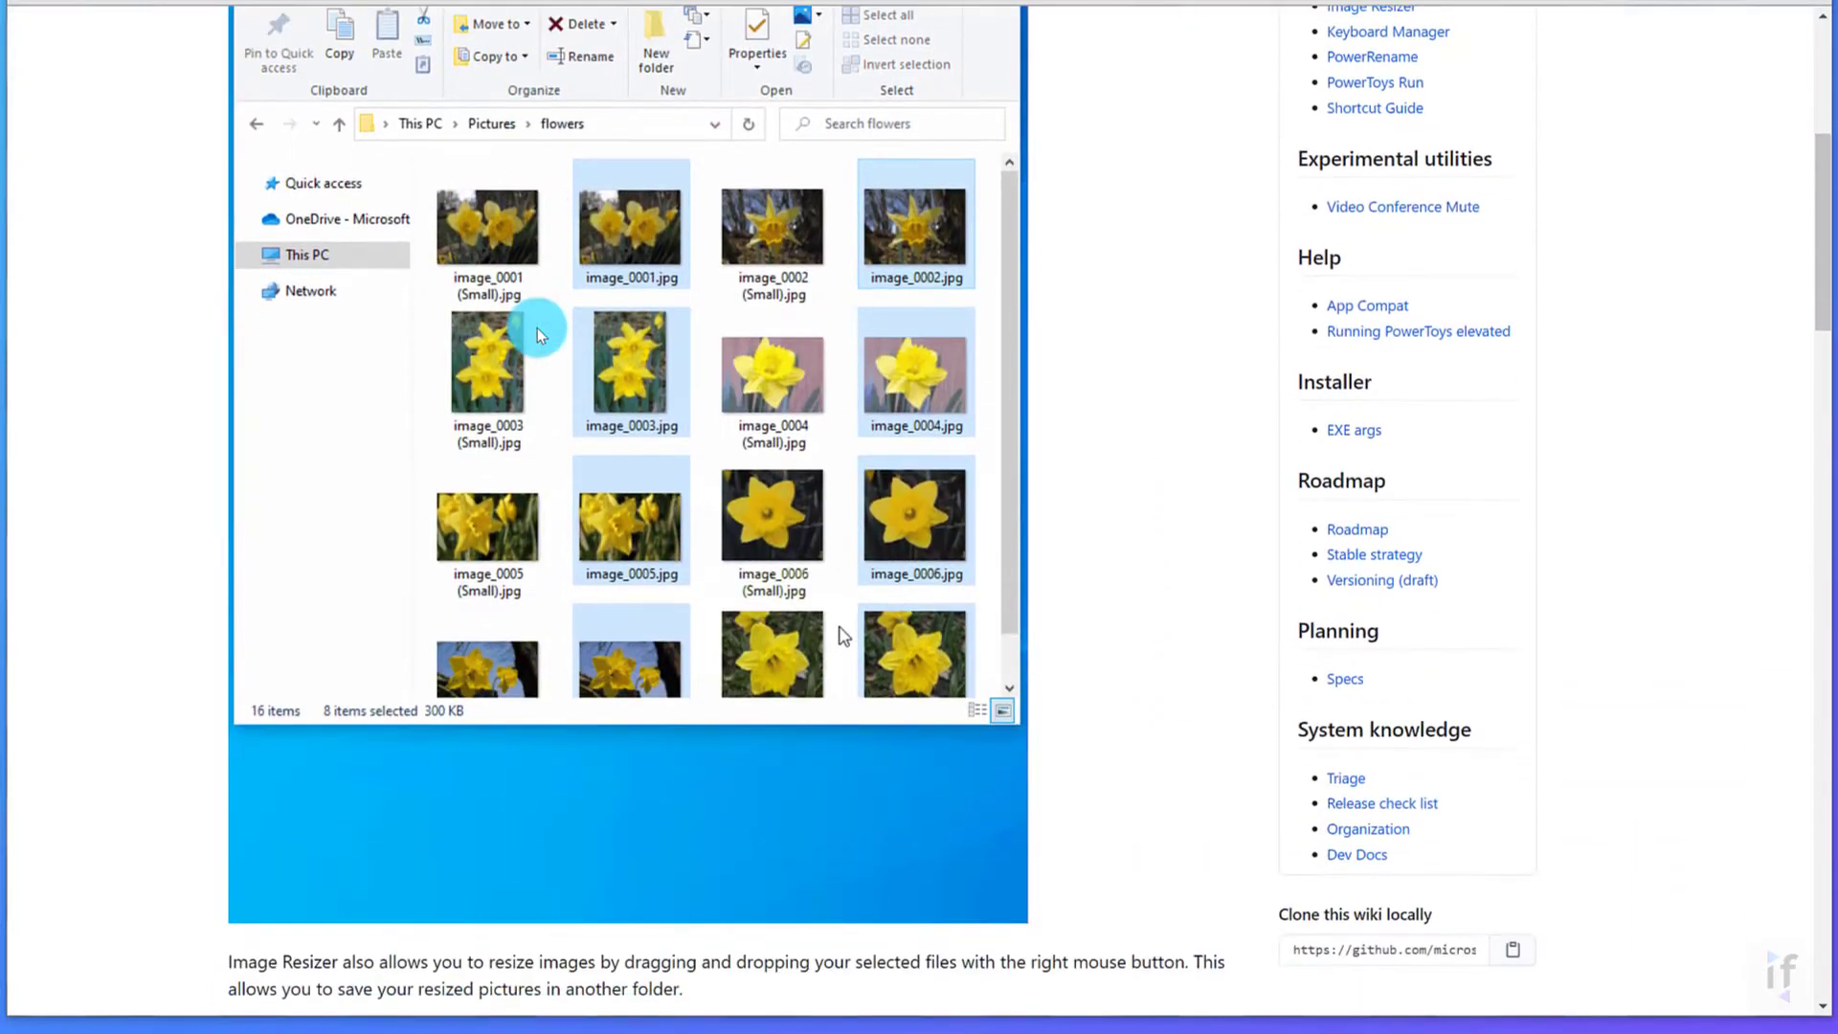
{"action": "scroll", "coordinate": [537, 328], "scroll_direction": "up", "scroll_amount": 5}
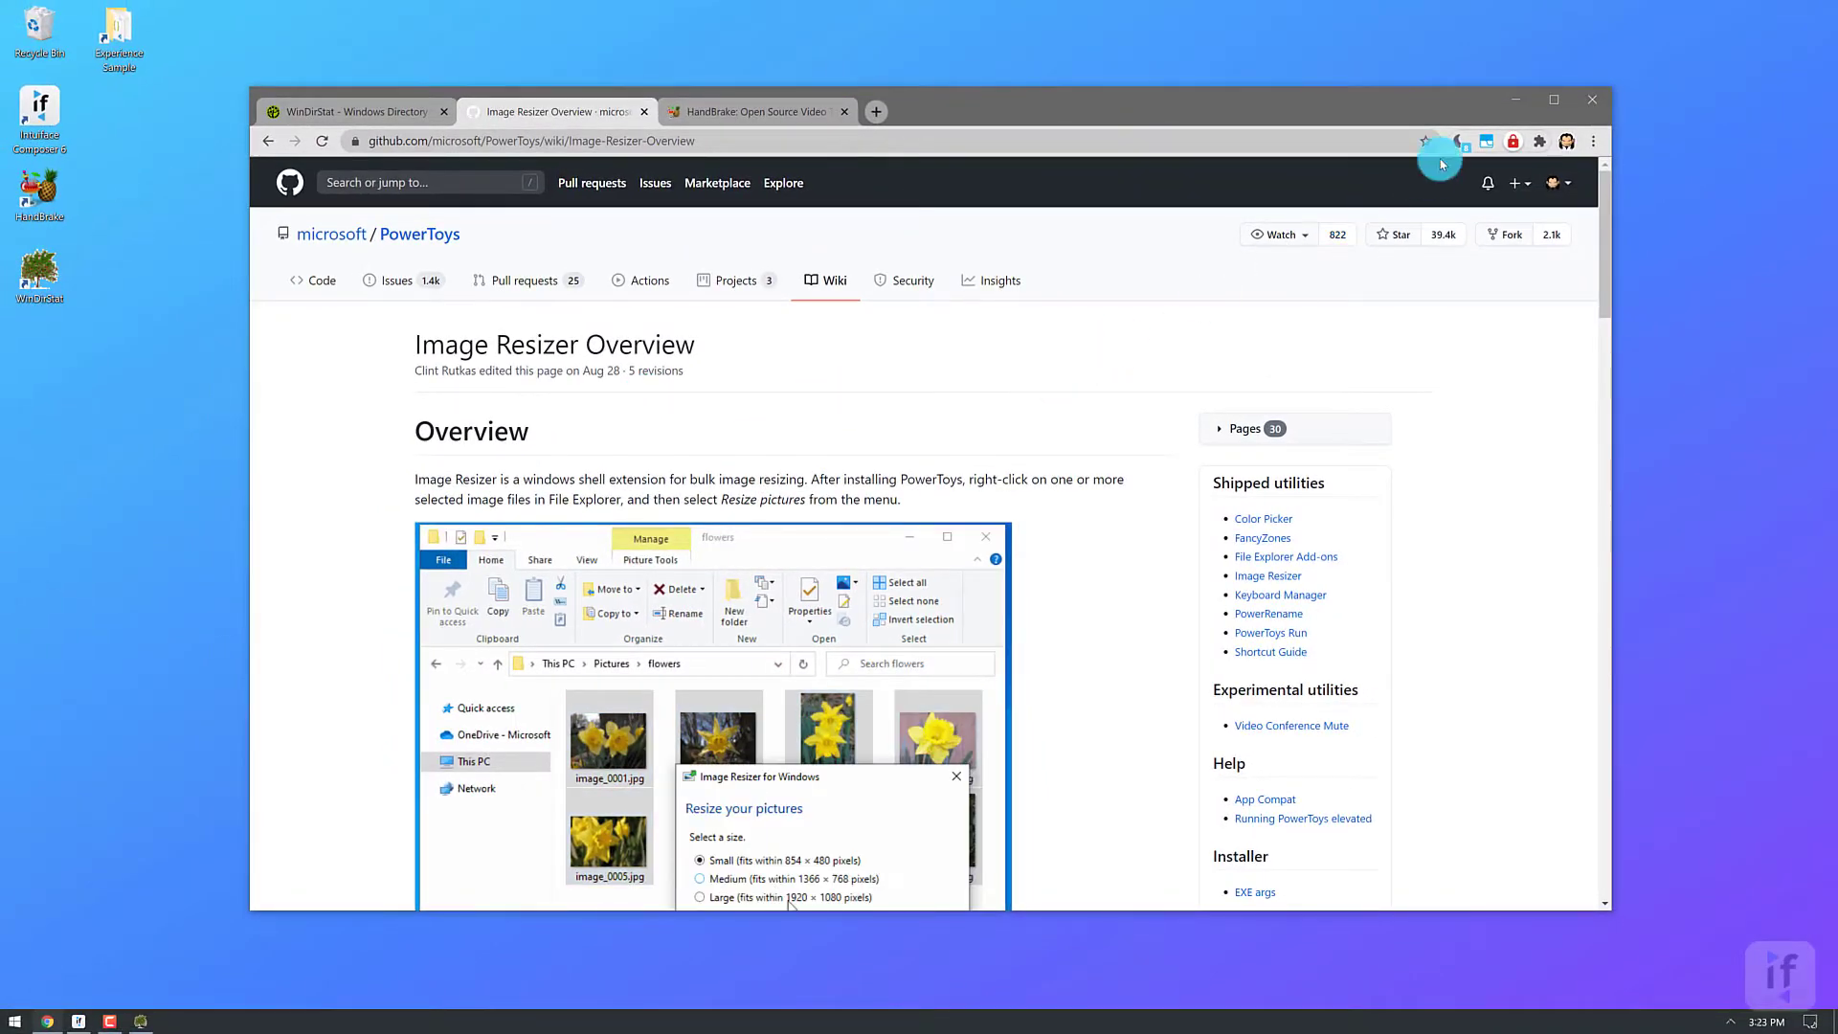
{"action": "left_click", "coordinate": [1513, 106]}
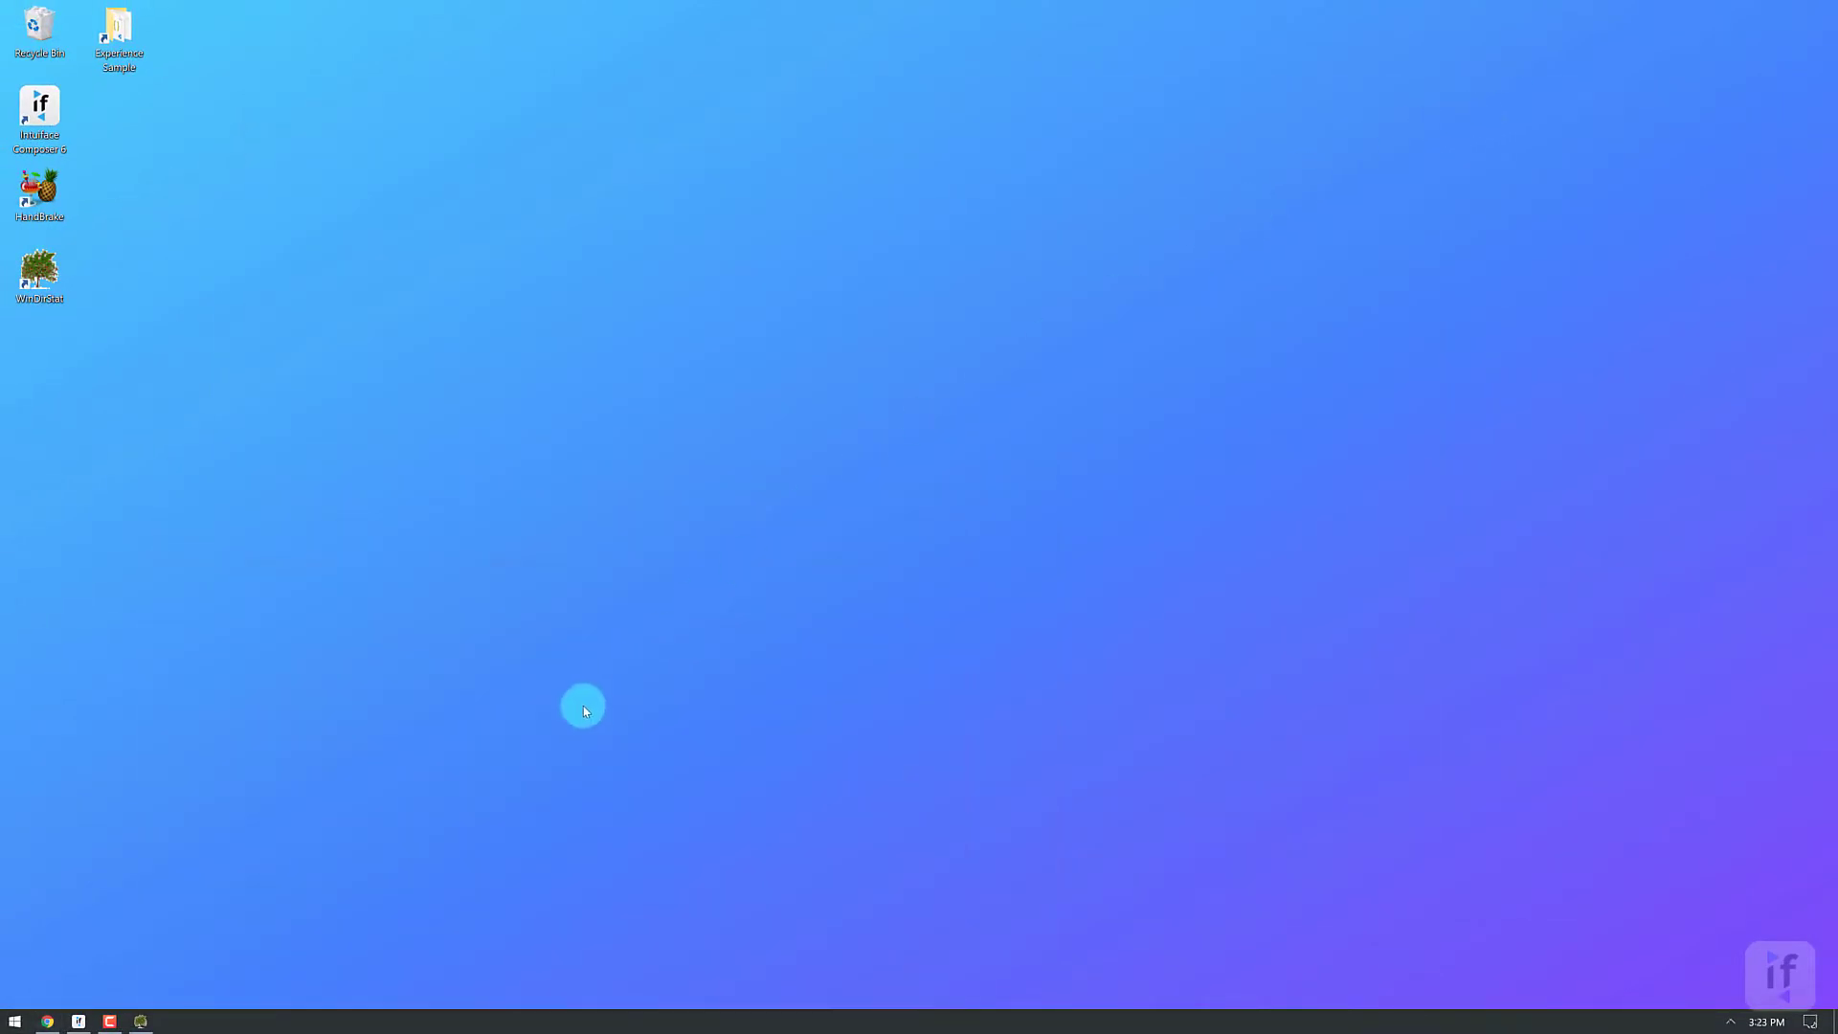
Switch to WinDirStat, select ImageSample.jpg in the treemap and open its containing folder in File Explorer
{"action": "left_click", "coordinate": [142, 1021]}
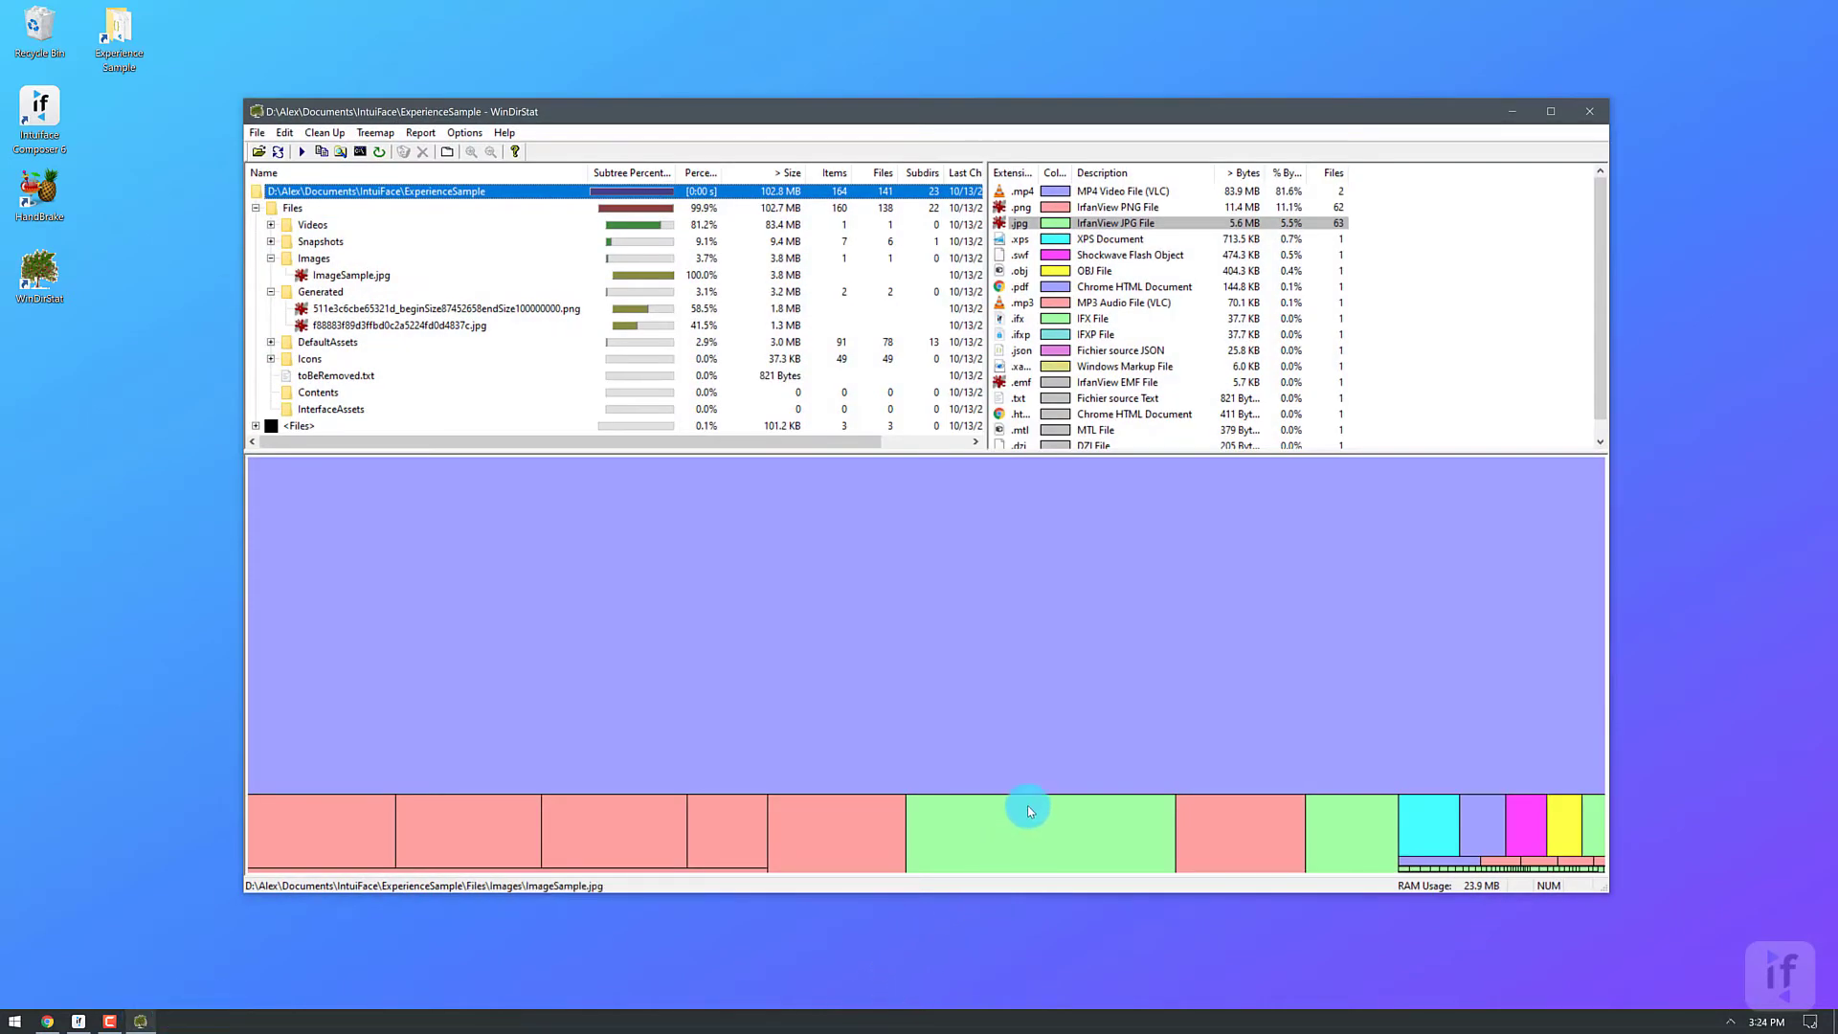
{"action": "left_click", "coordinate": [1030, 843]}
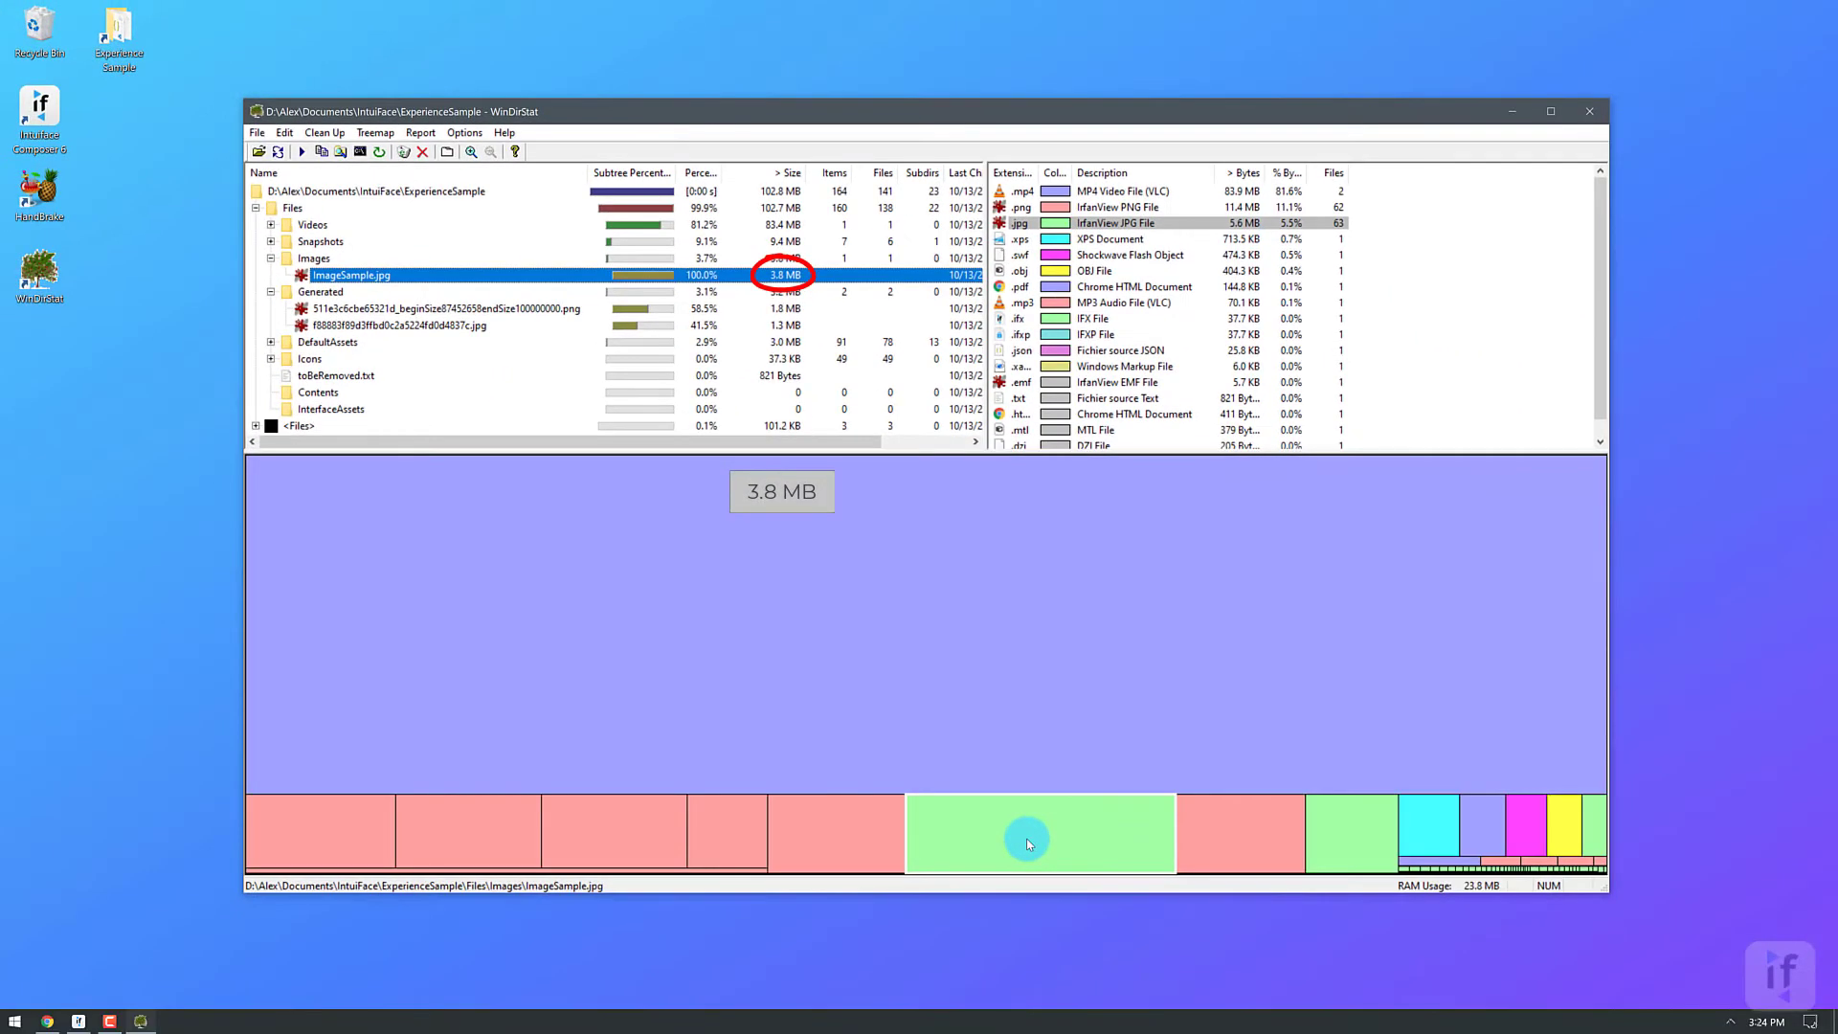
{"action": "right_click", "coordinate": [1027, 843]}
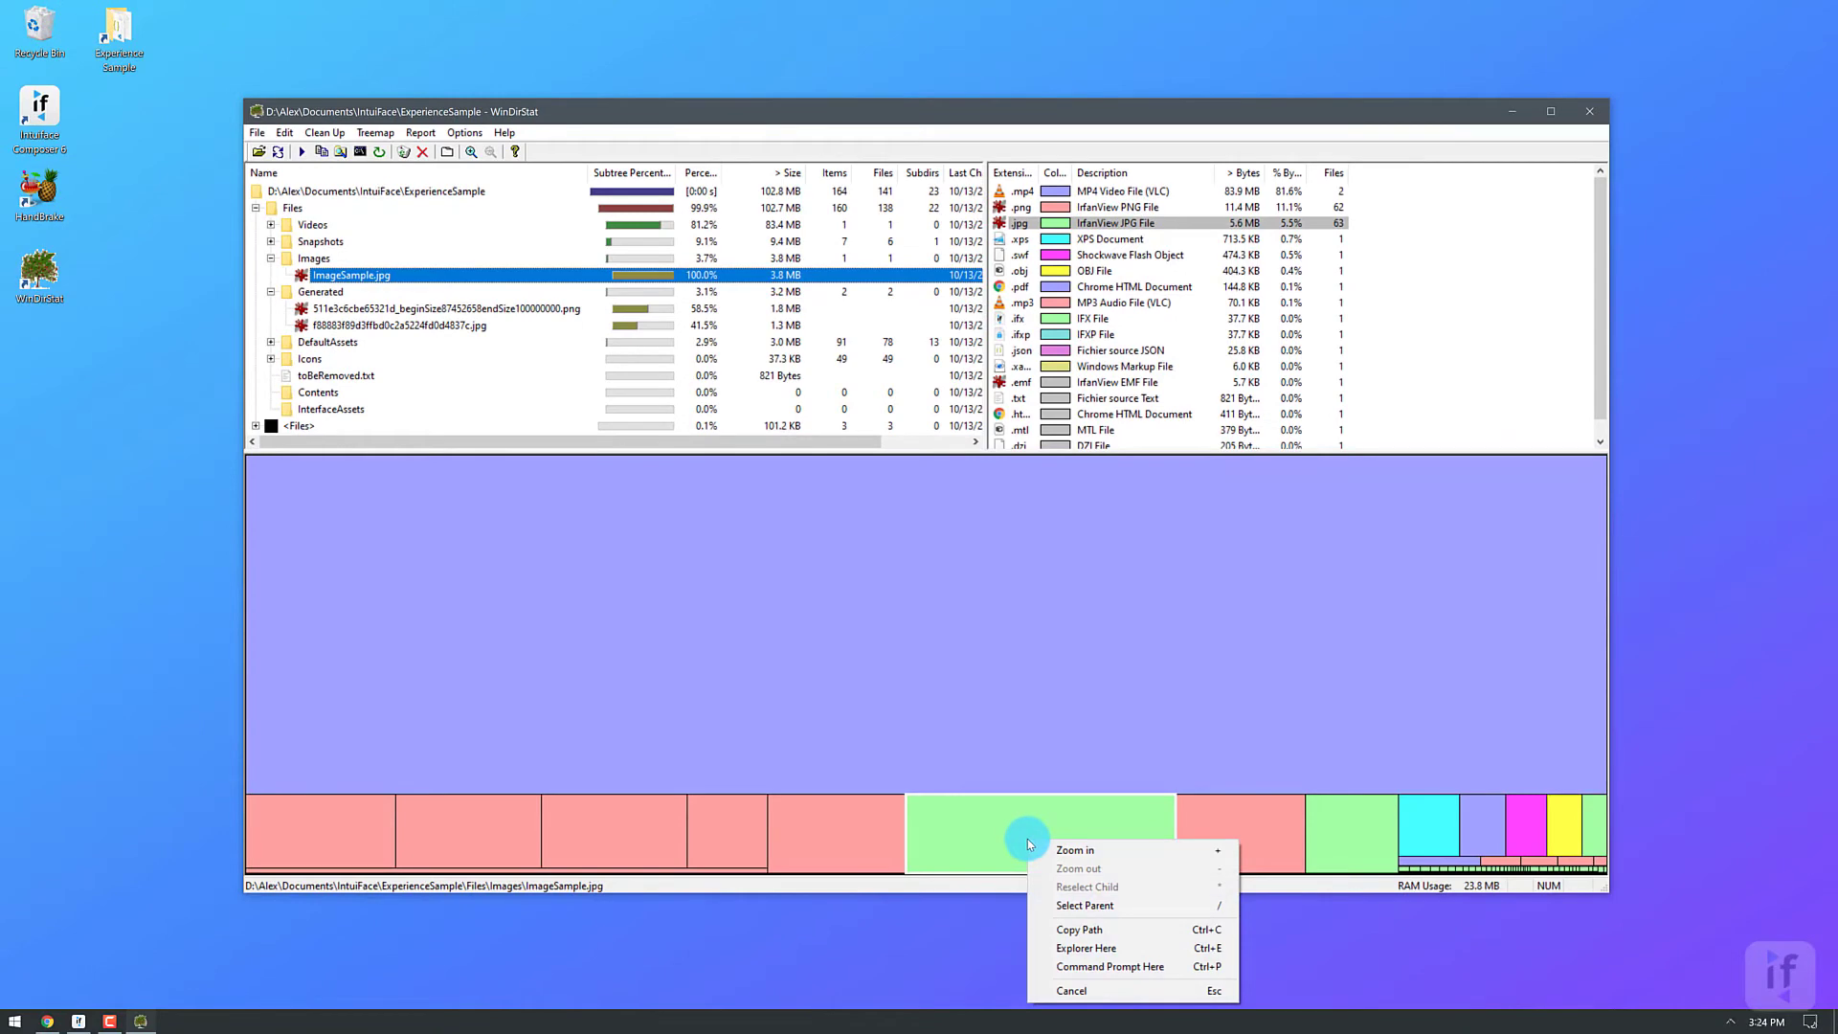
{"action": "left_click", "coordinate": [1078, 946]}
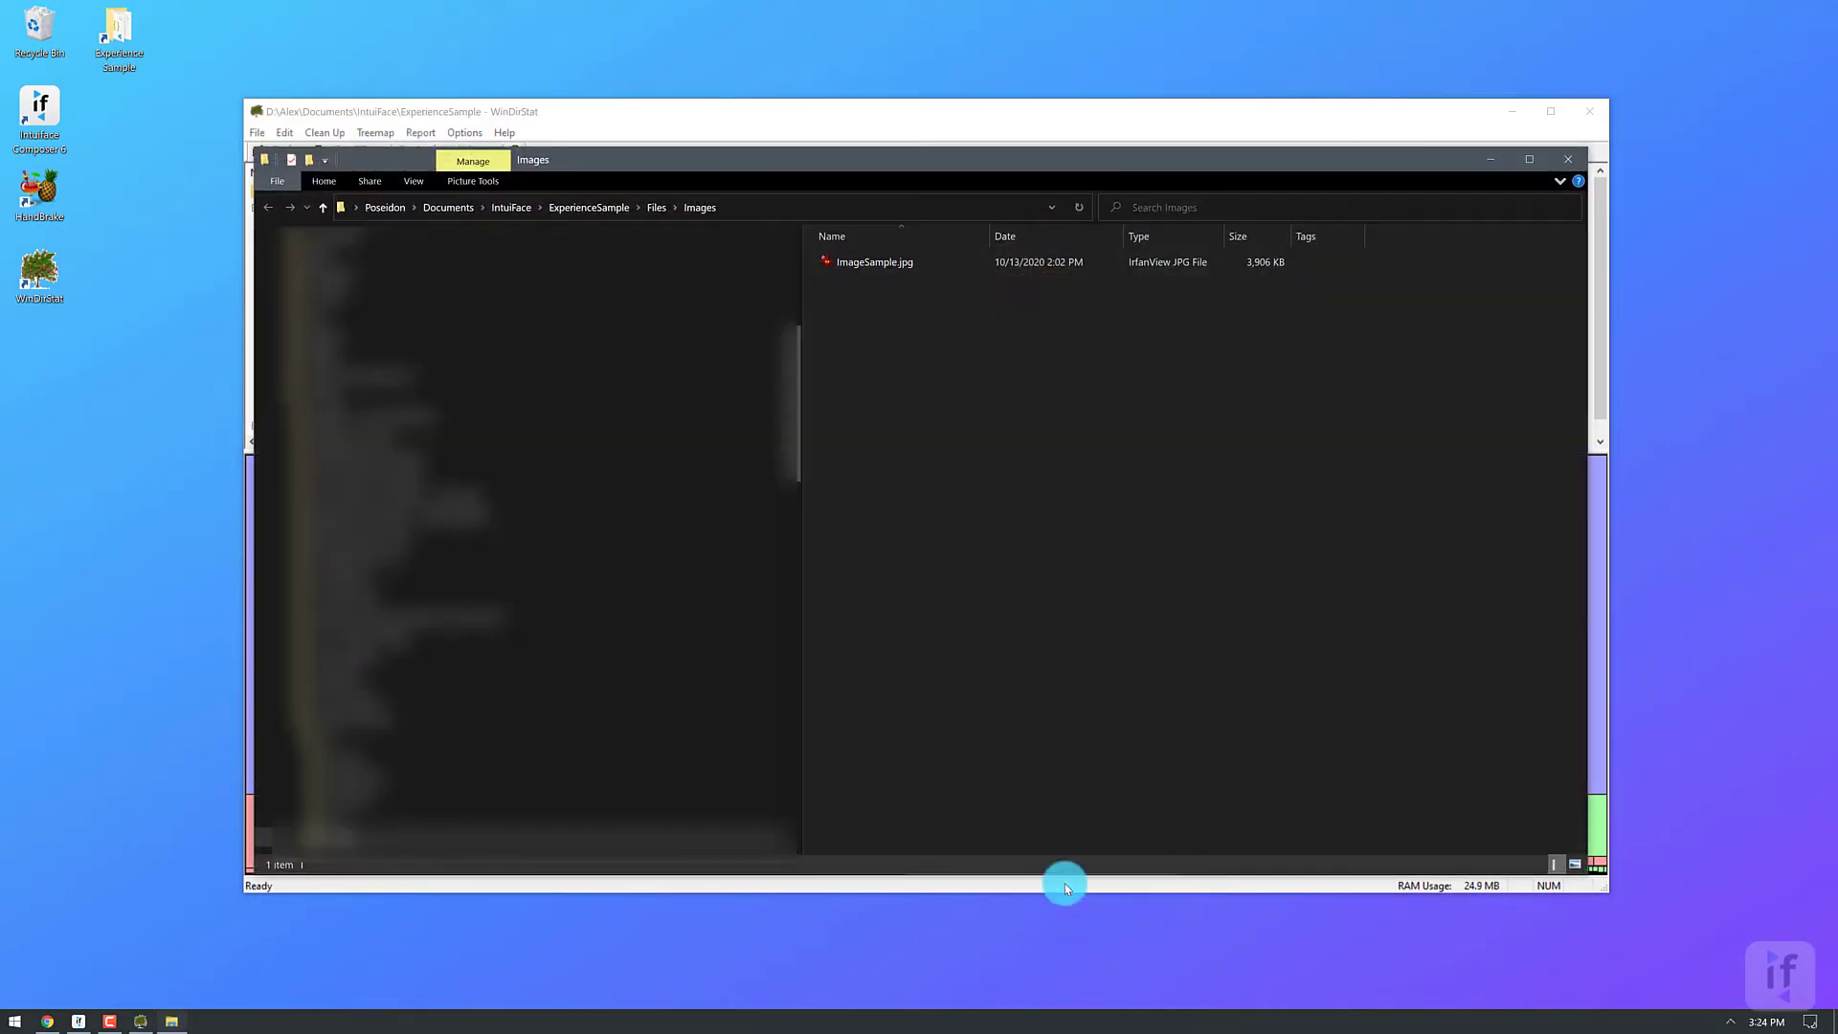
Resize the original ImageSample.jpg to Large (1920 × 1080 pixels) with Image Resizer, then minimize the folder and WinDirStat windows
{"action": "left_click", "coordinate": [1205, 268]}
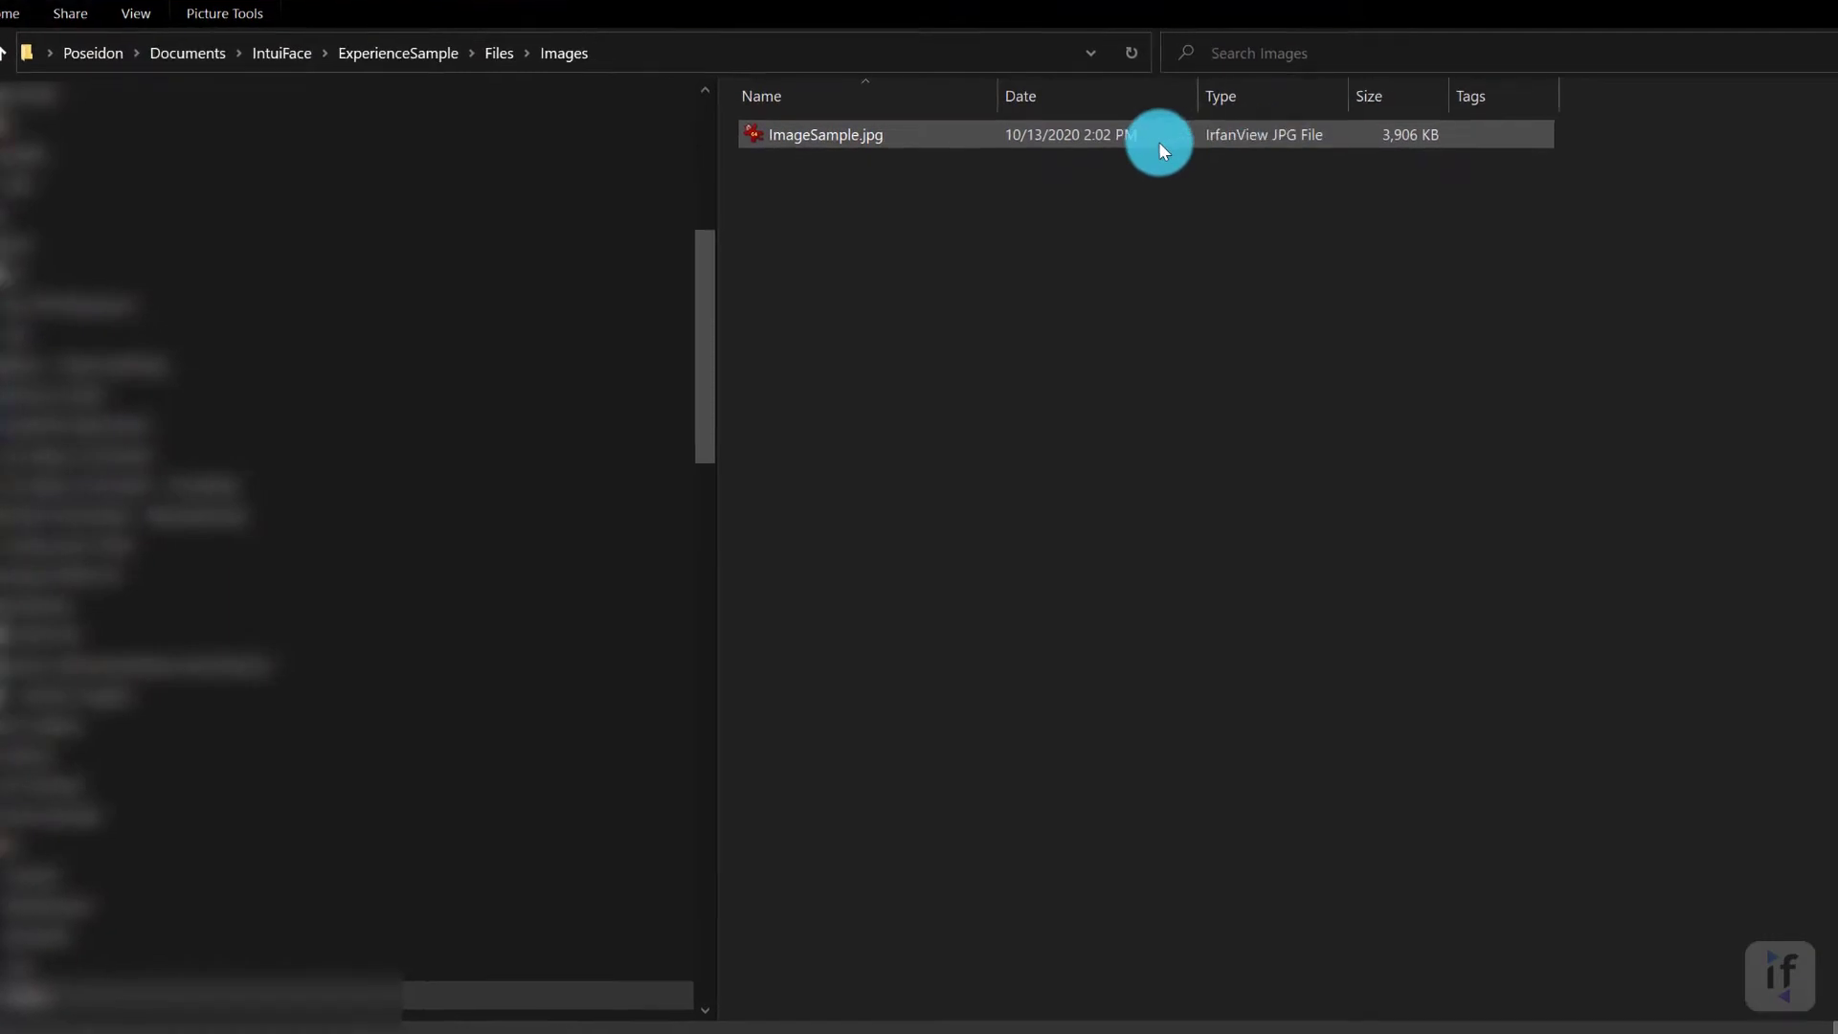
{"action": "right_click", "coordinate": [917, 134]}
{"action": "left_click", "coordinate": [887, 134]}
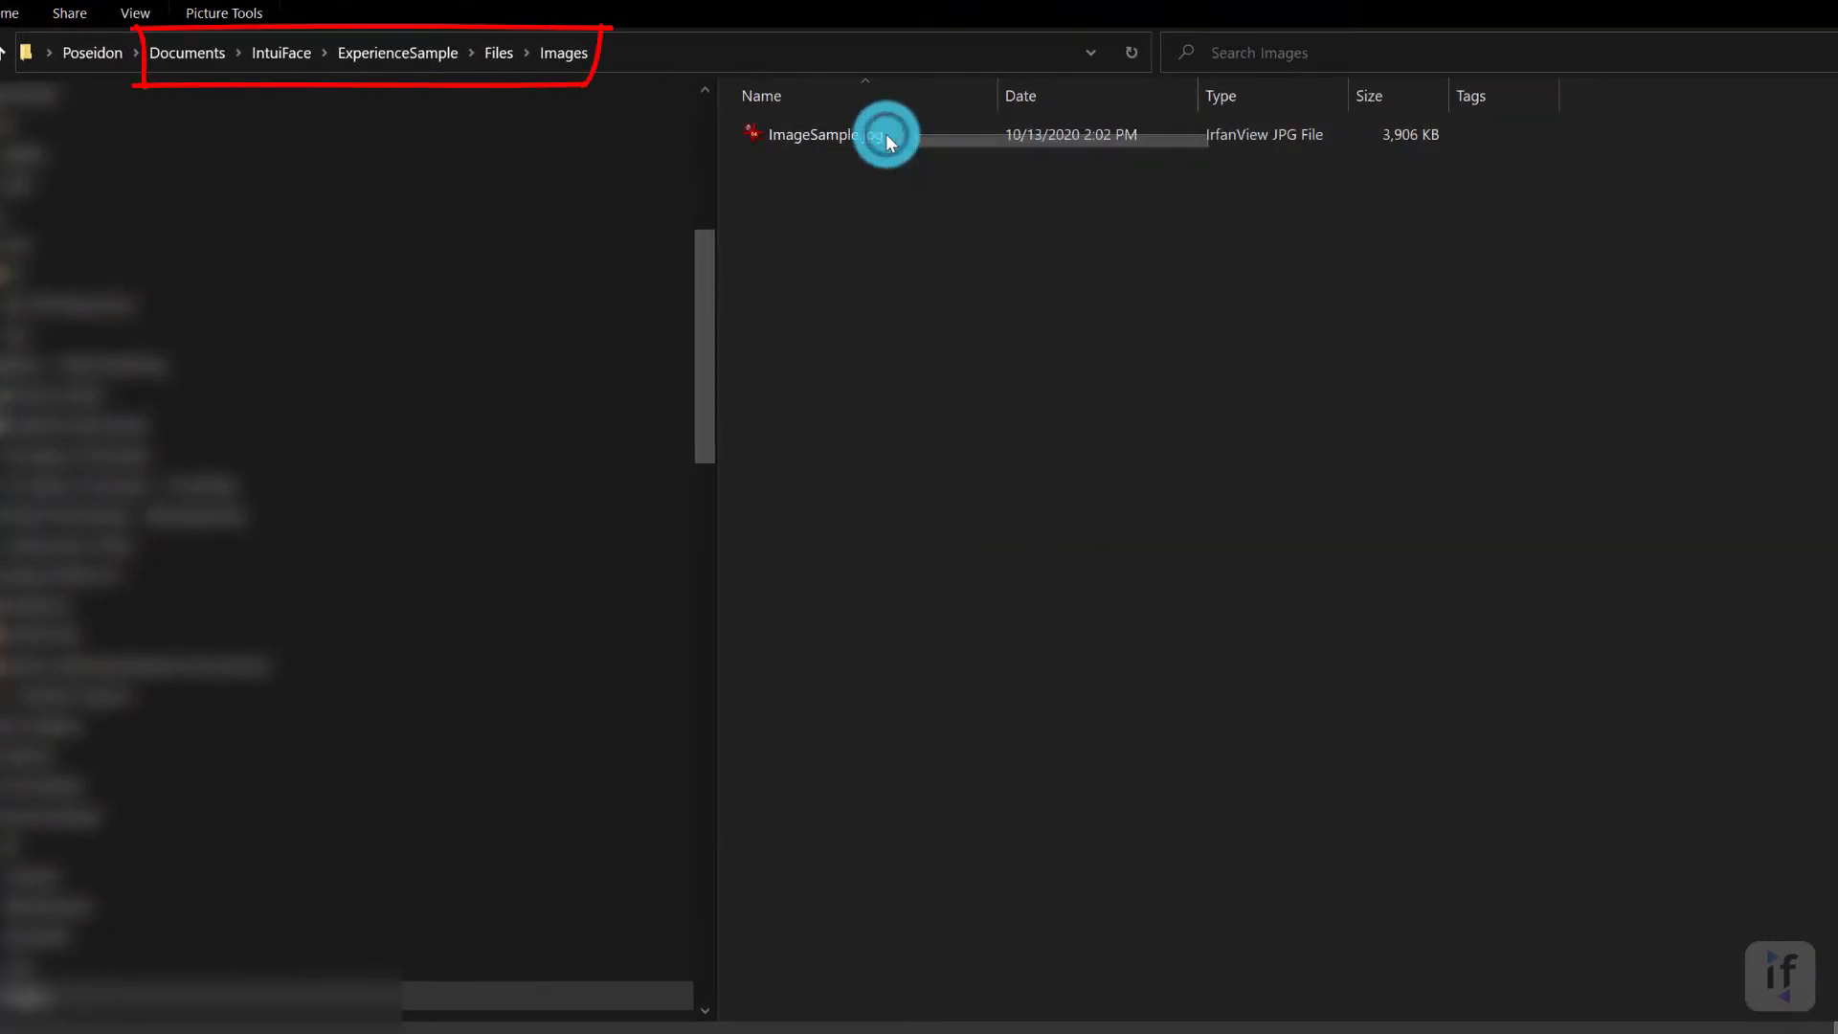
{"action": "right_click", "coordinate": [886, 134]}
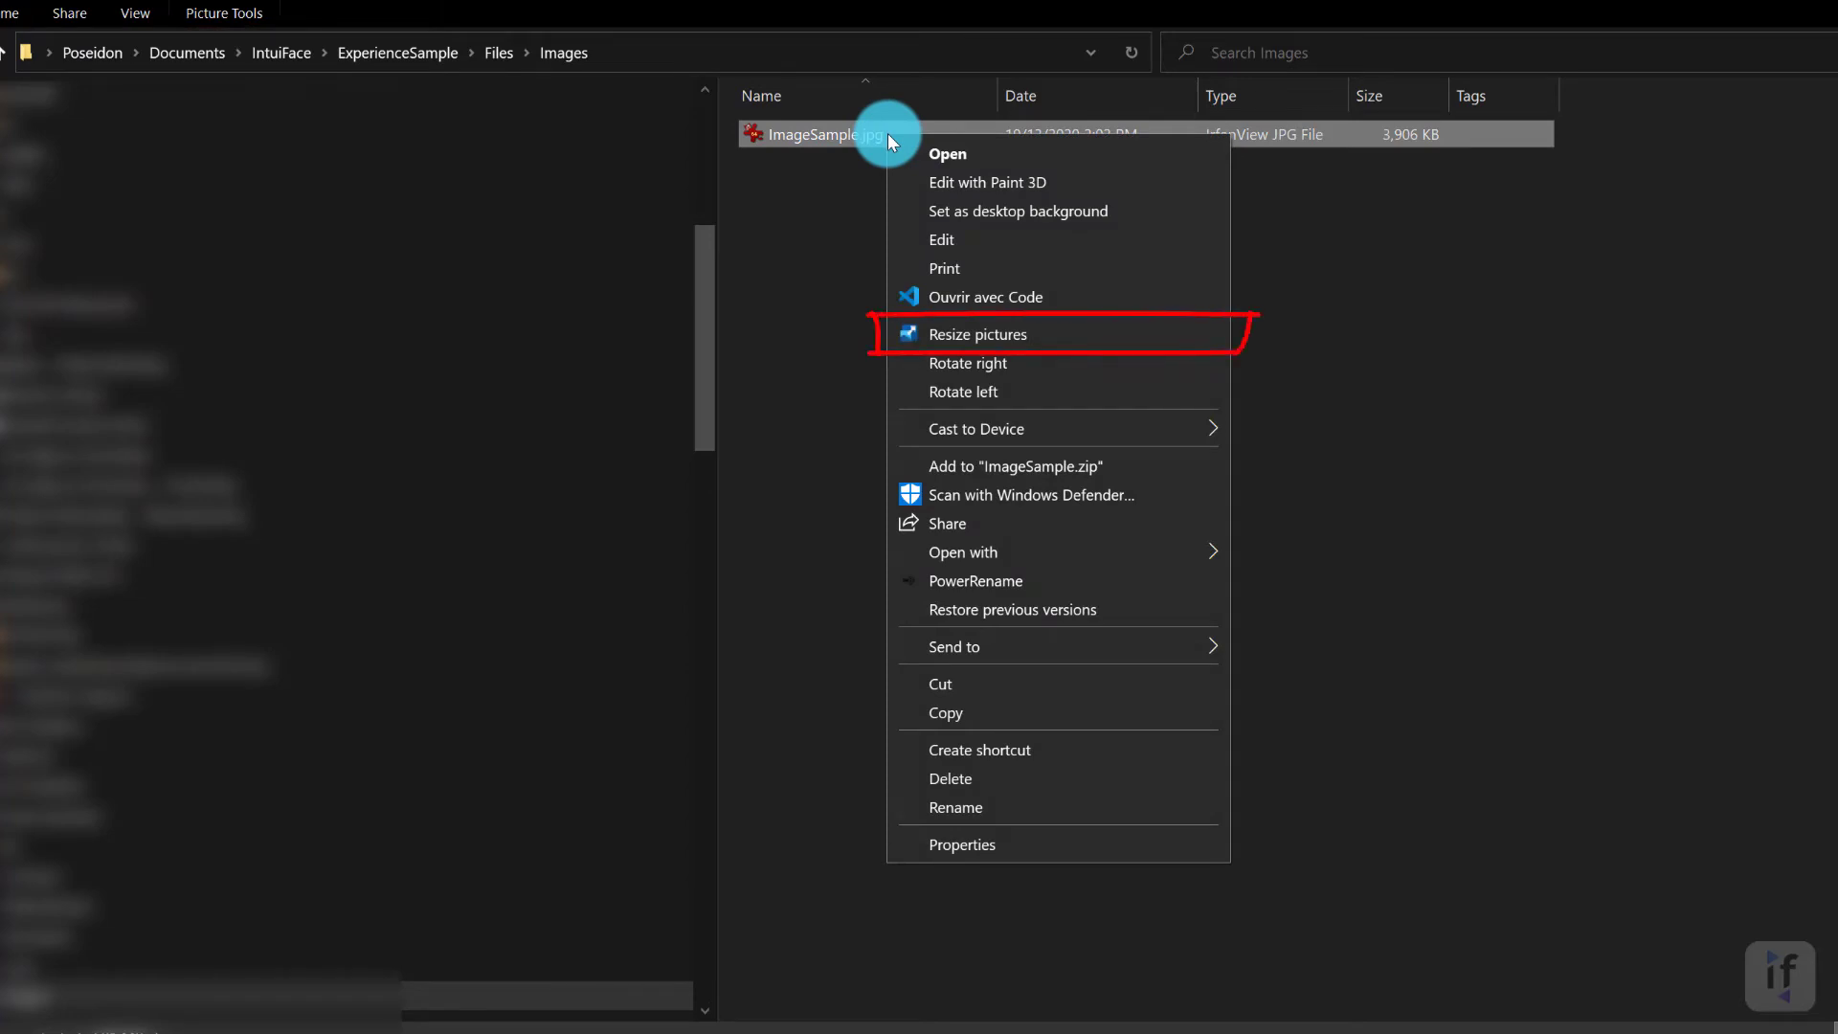
{"action": "left_click", "coordinate": [980, 334]}
{"action": "left_click_drag", "start_coordinate": [969, 312], "coordinate": [1508, 186]}
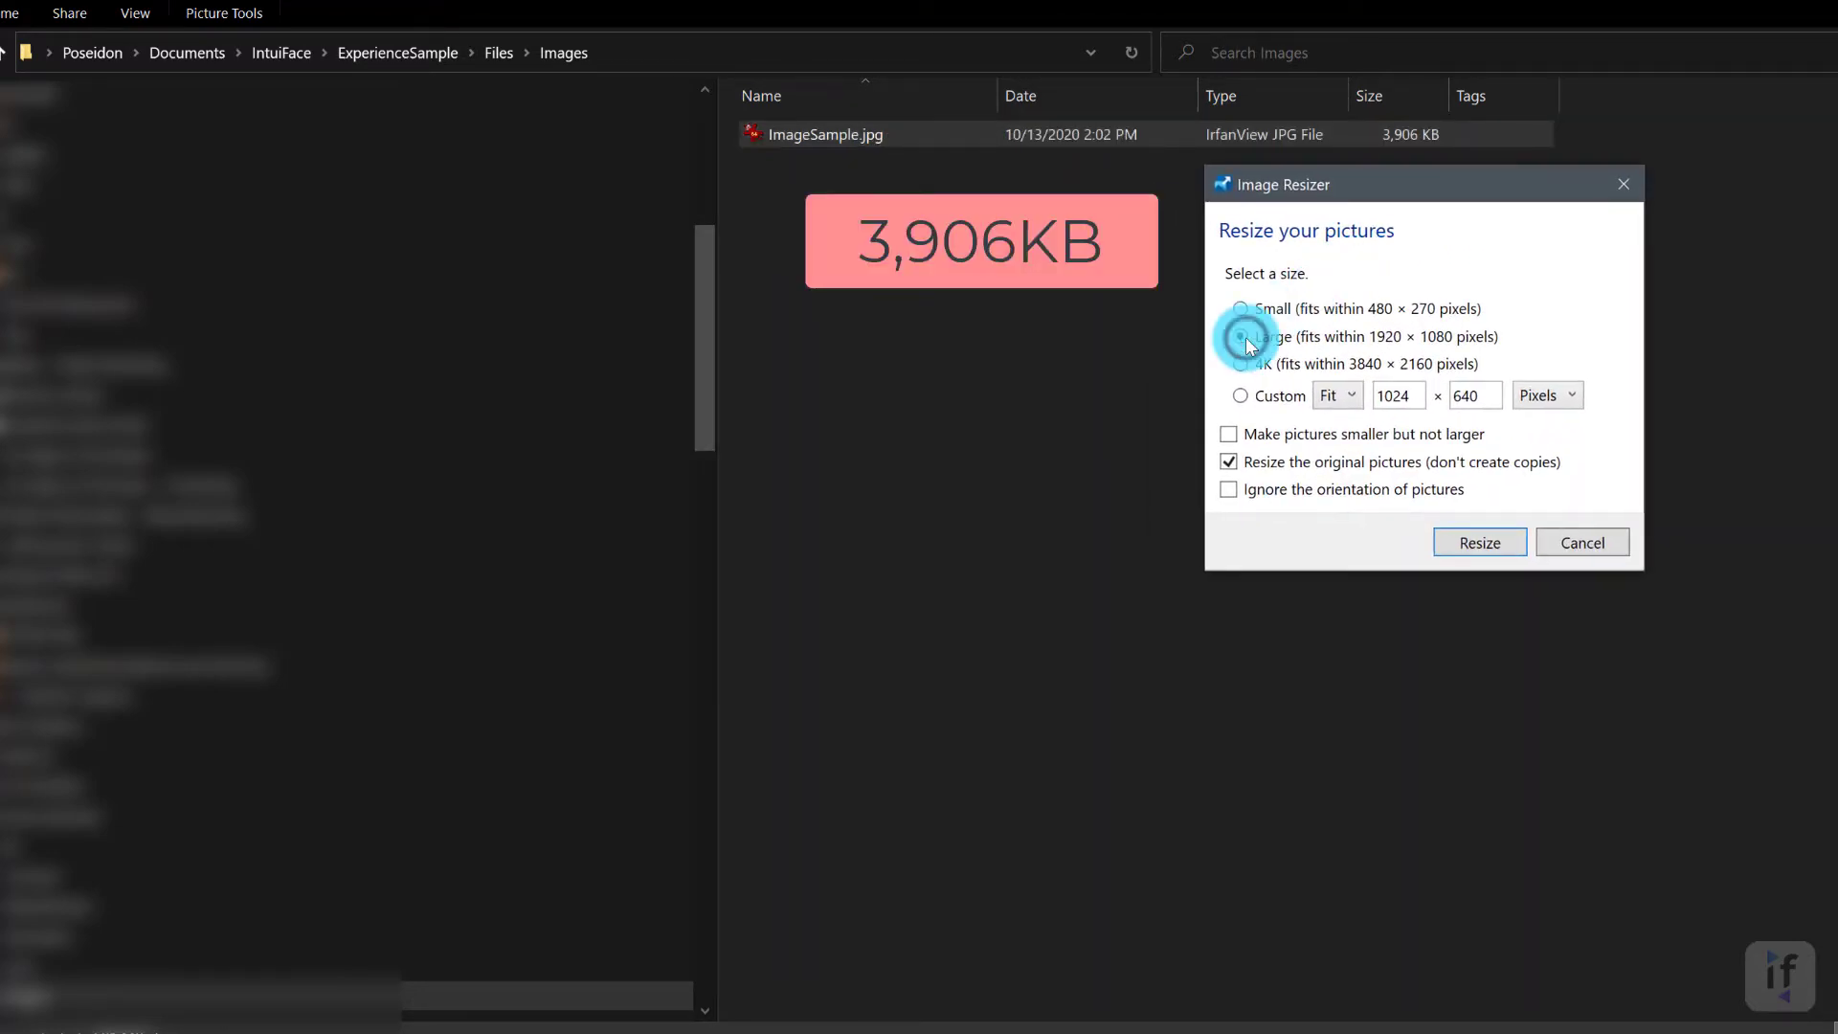
{"action": "left_click", "coordinate": [1490, 544]}
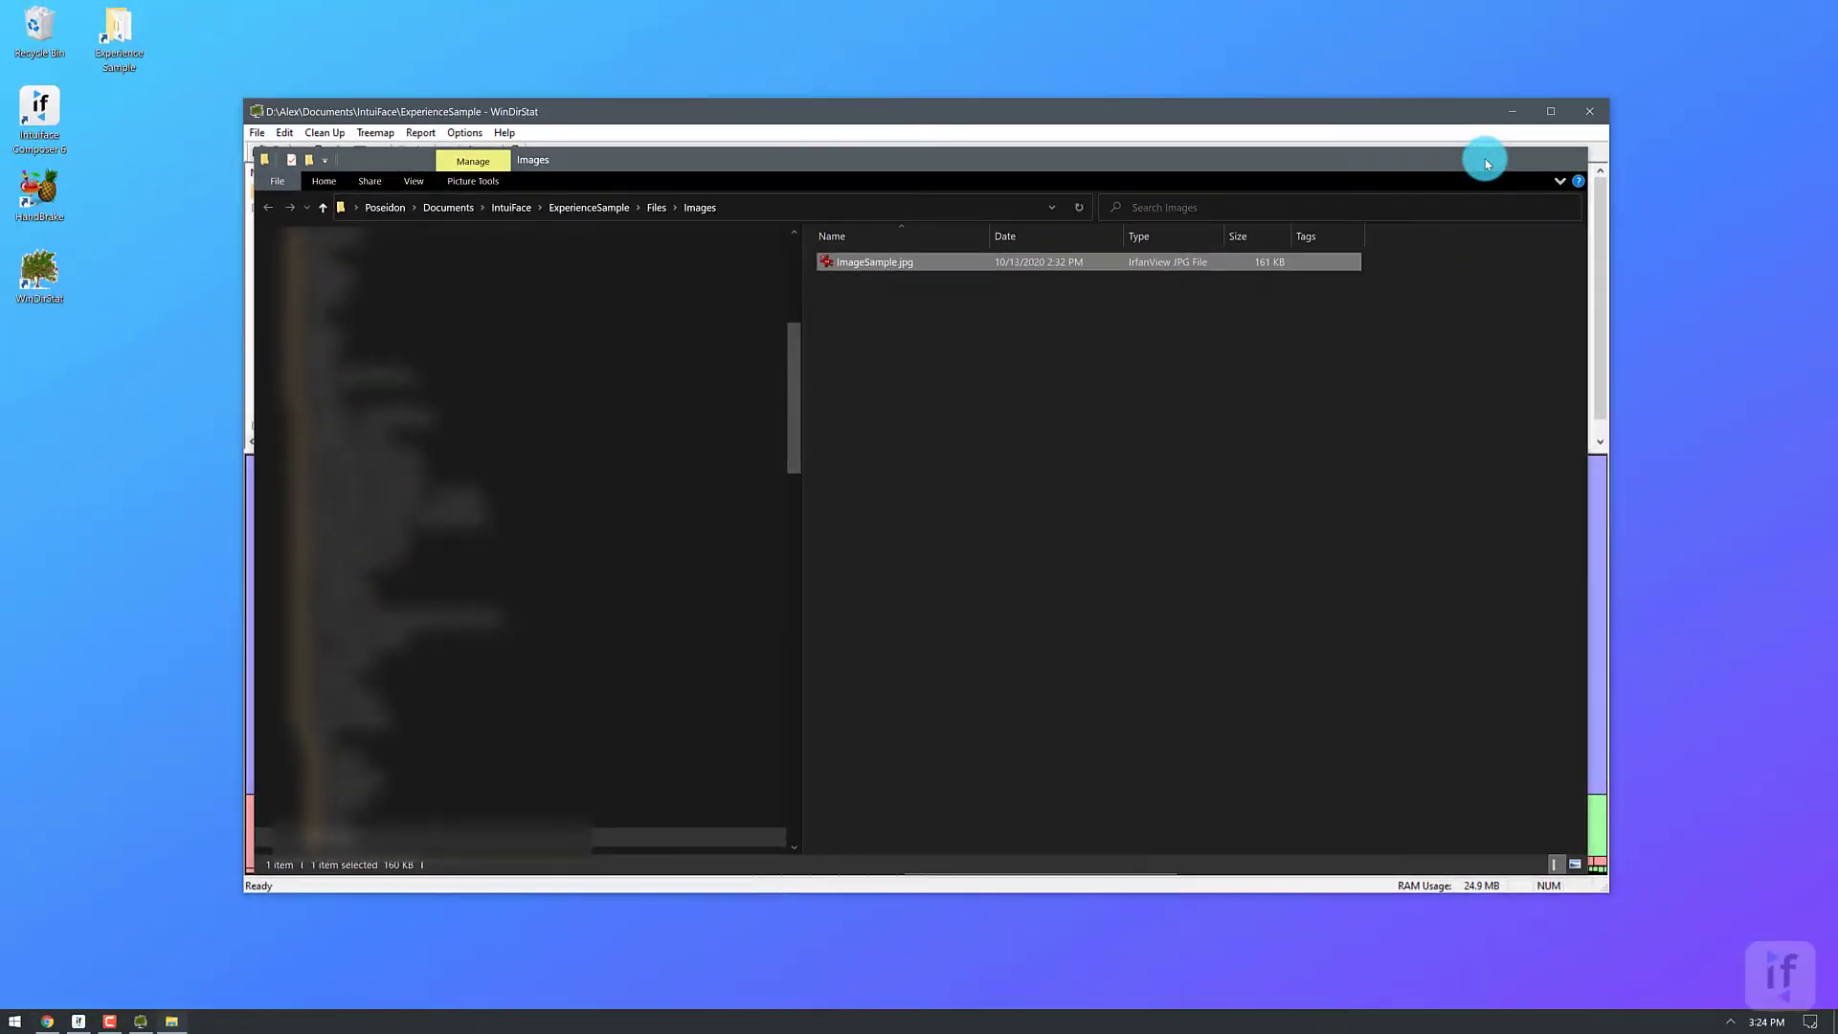
{"action": "left_click", "coordinate": [1488, 160]}
{"action": "left_click", "coordinate": [1514, 113]}
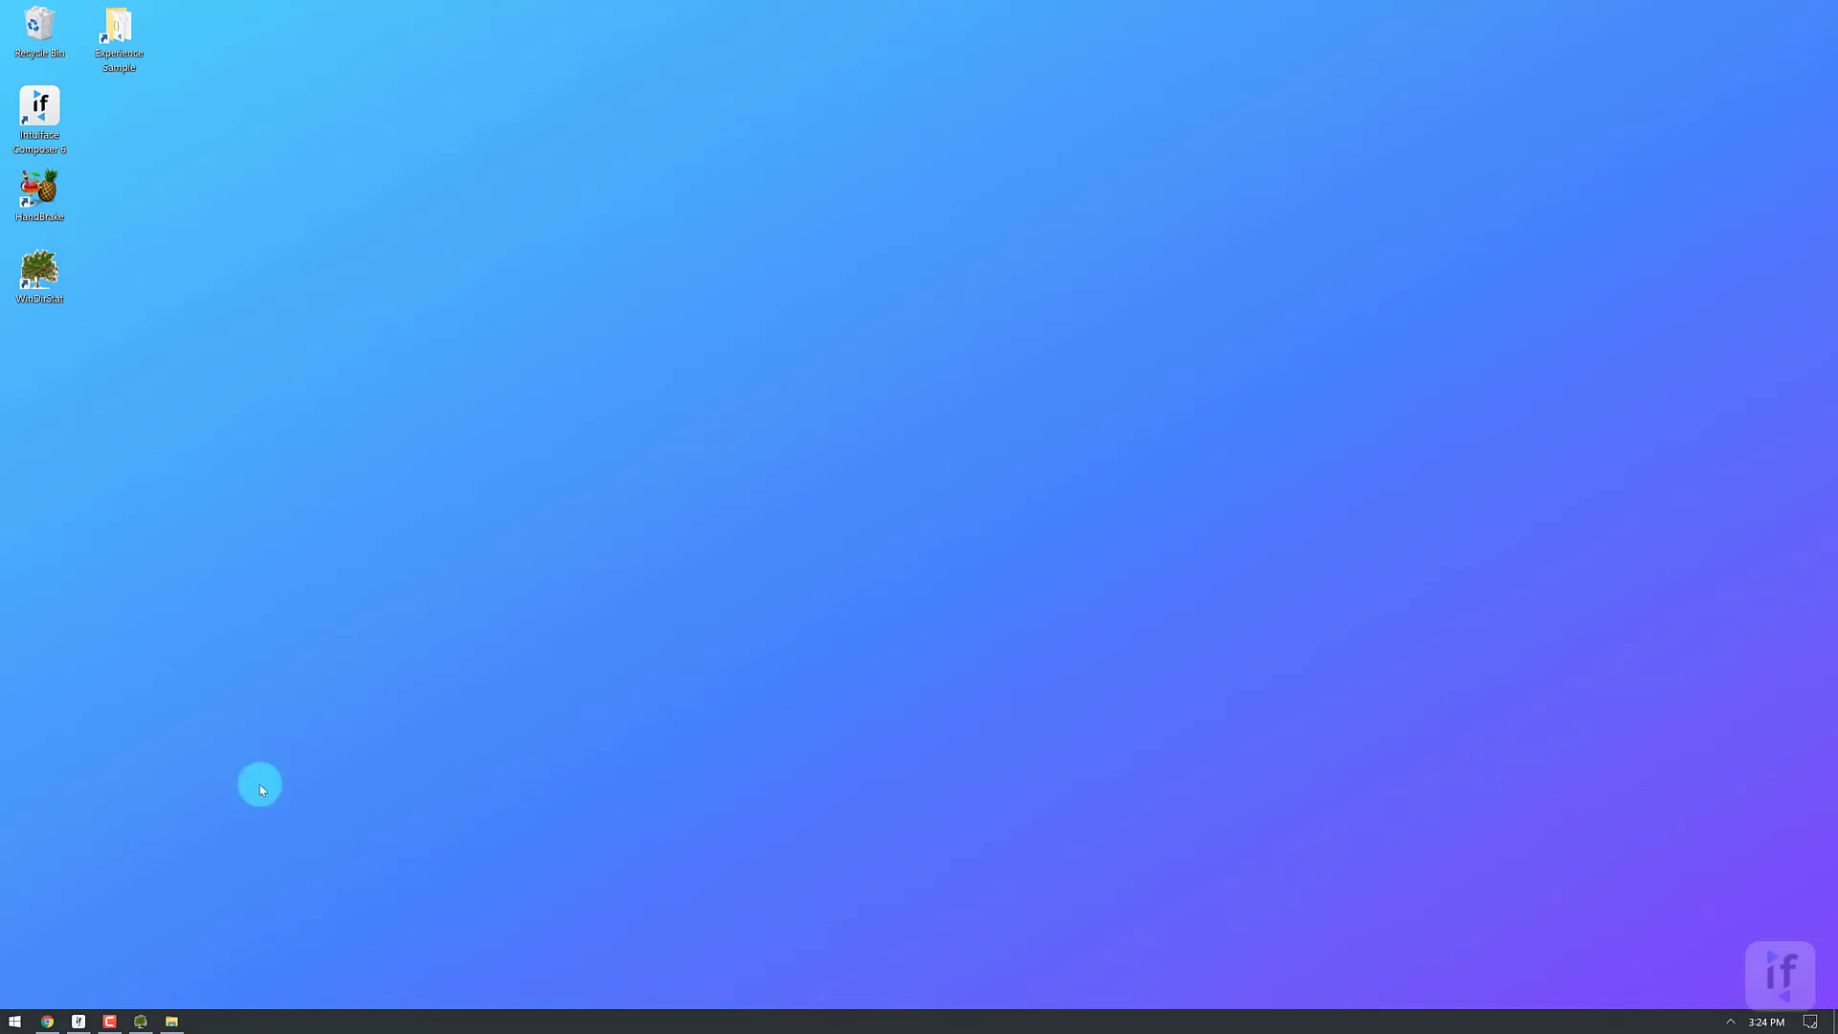
Switch back to WinDirStat, select VideoSample.mp4 in the treemap and open its containing folder in File Explorer
{"action": "left_click", "coordinate": [52, 1022]}
{"action": "left_click", "coordinate": [800, 115]}
{"action": "left_click", "coordinate": [140, 1022]}
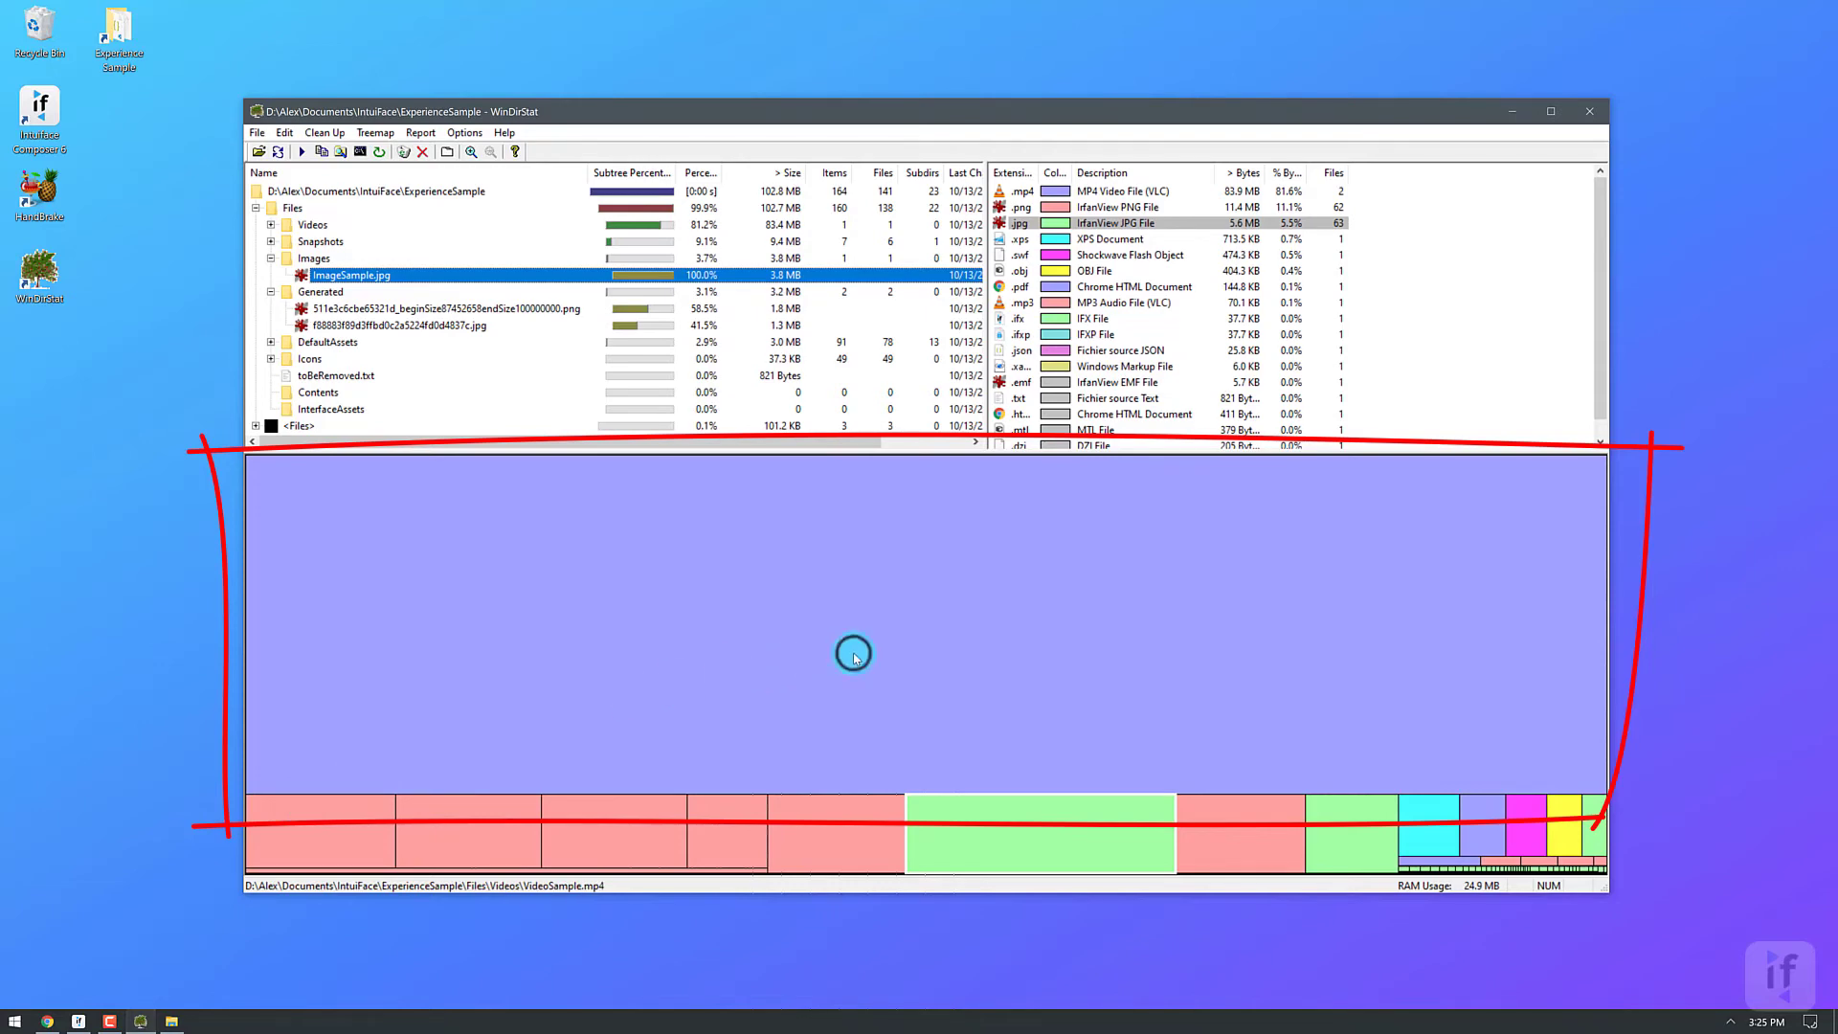
{"action": "left_click", "coordinate": [854, 657]}
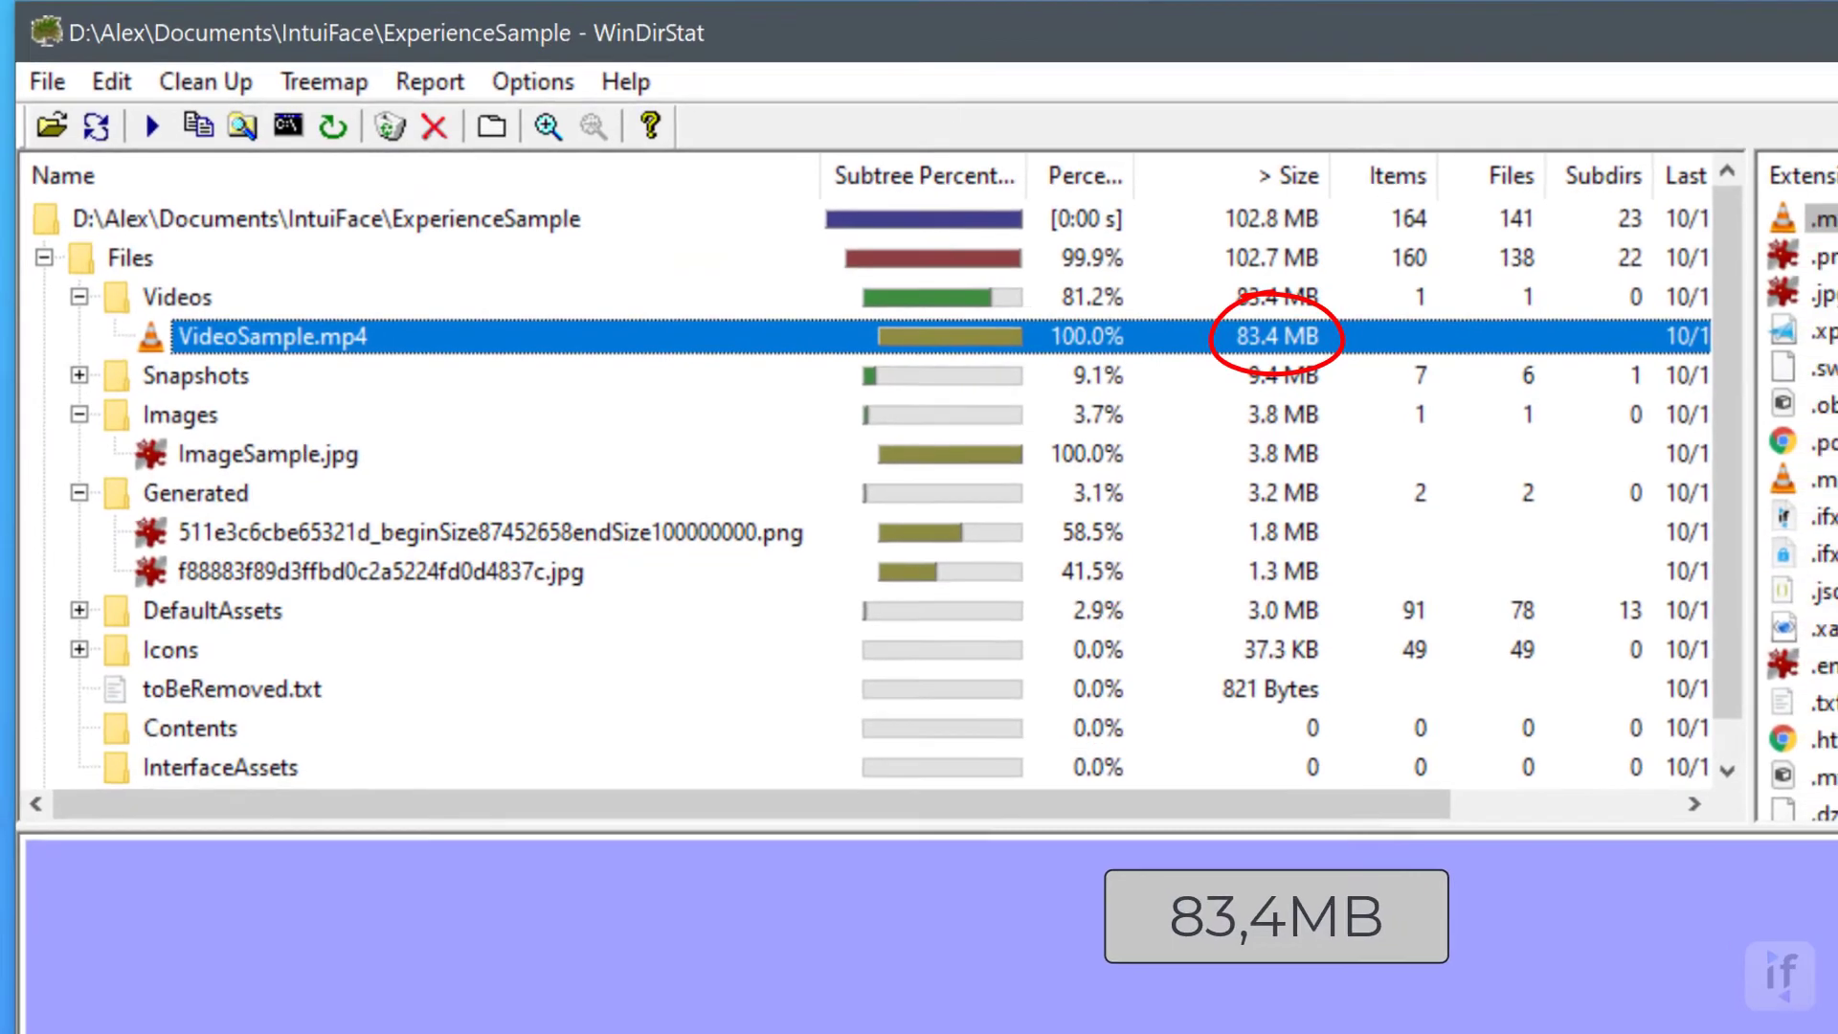
{"action": "right_click", "coordinate": [993, 801]}
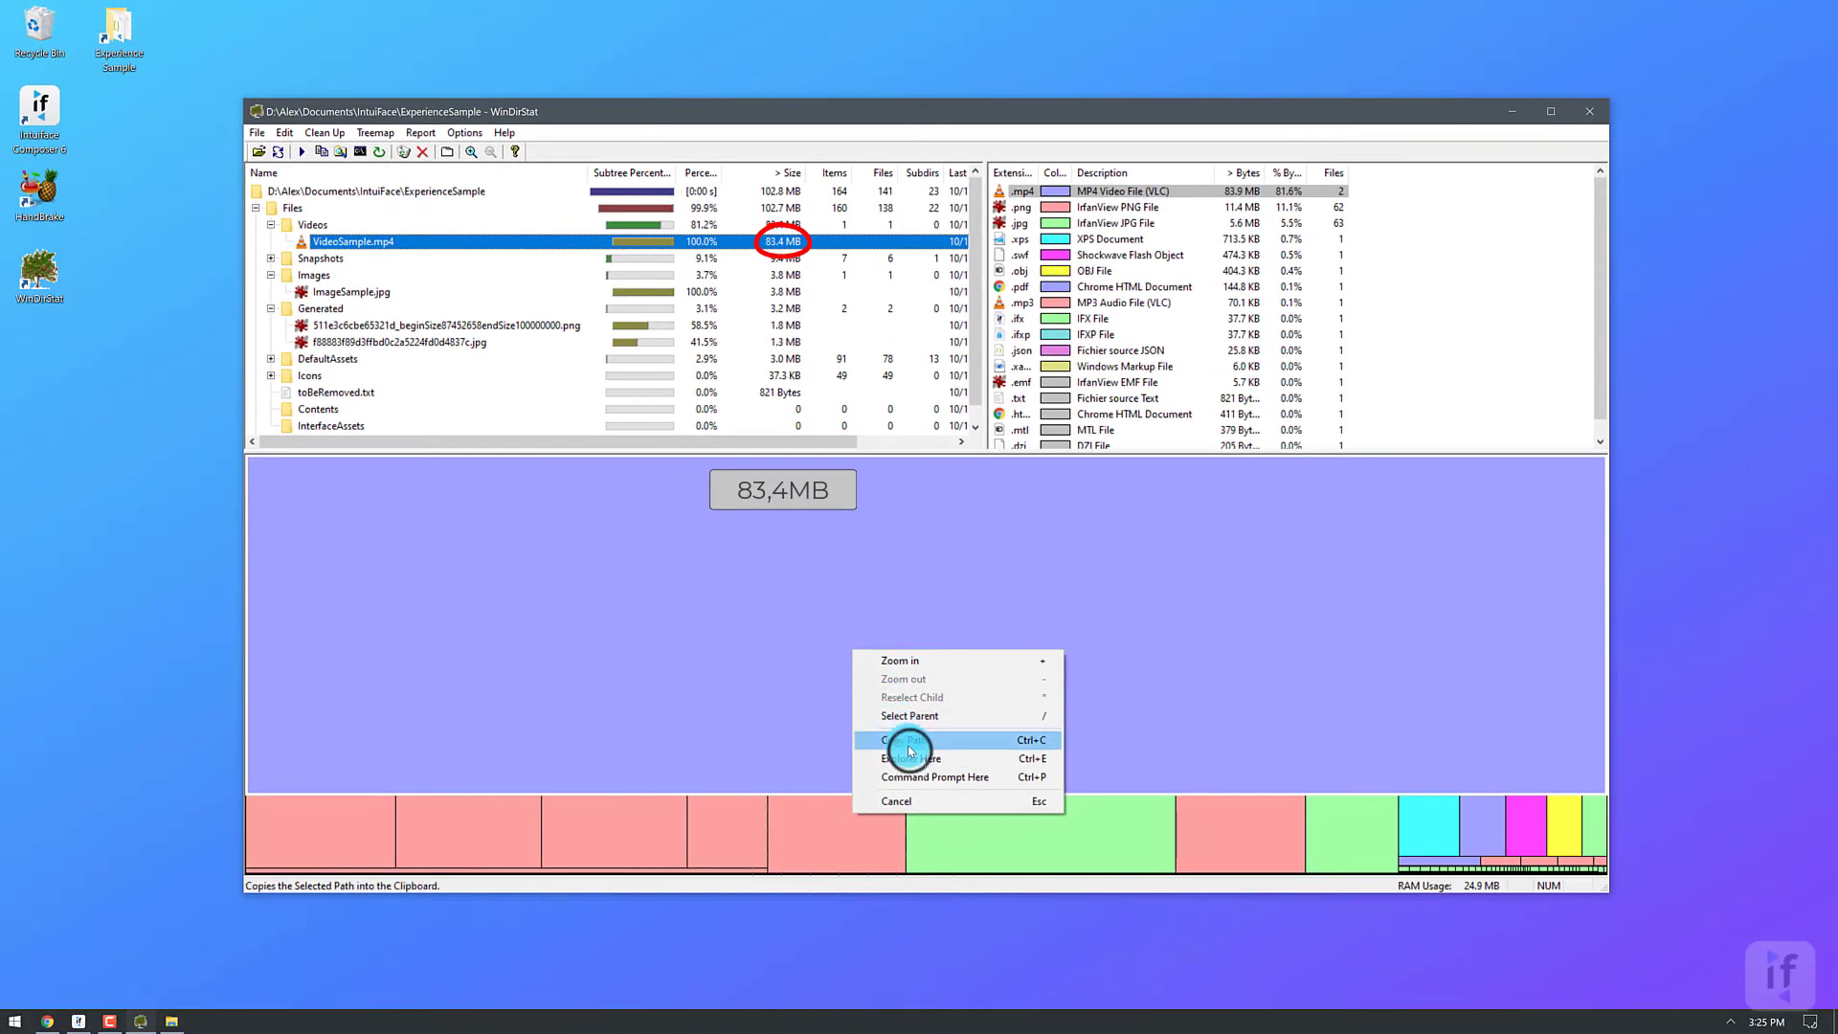
{"action": "left_click", "coordinate": [911, 756]}
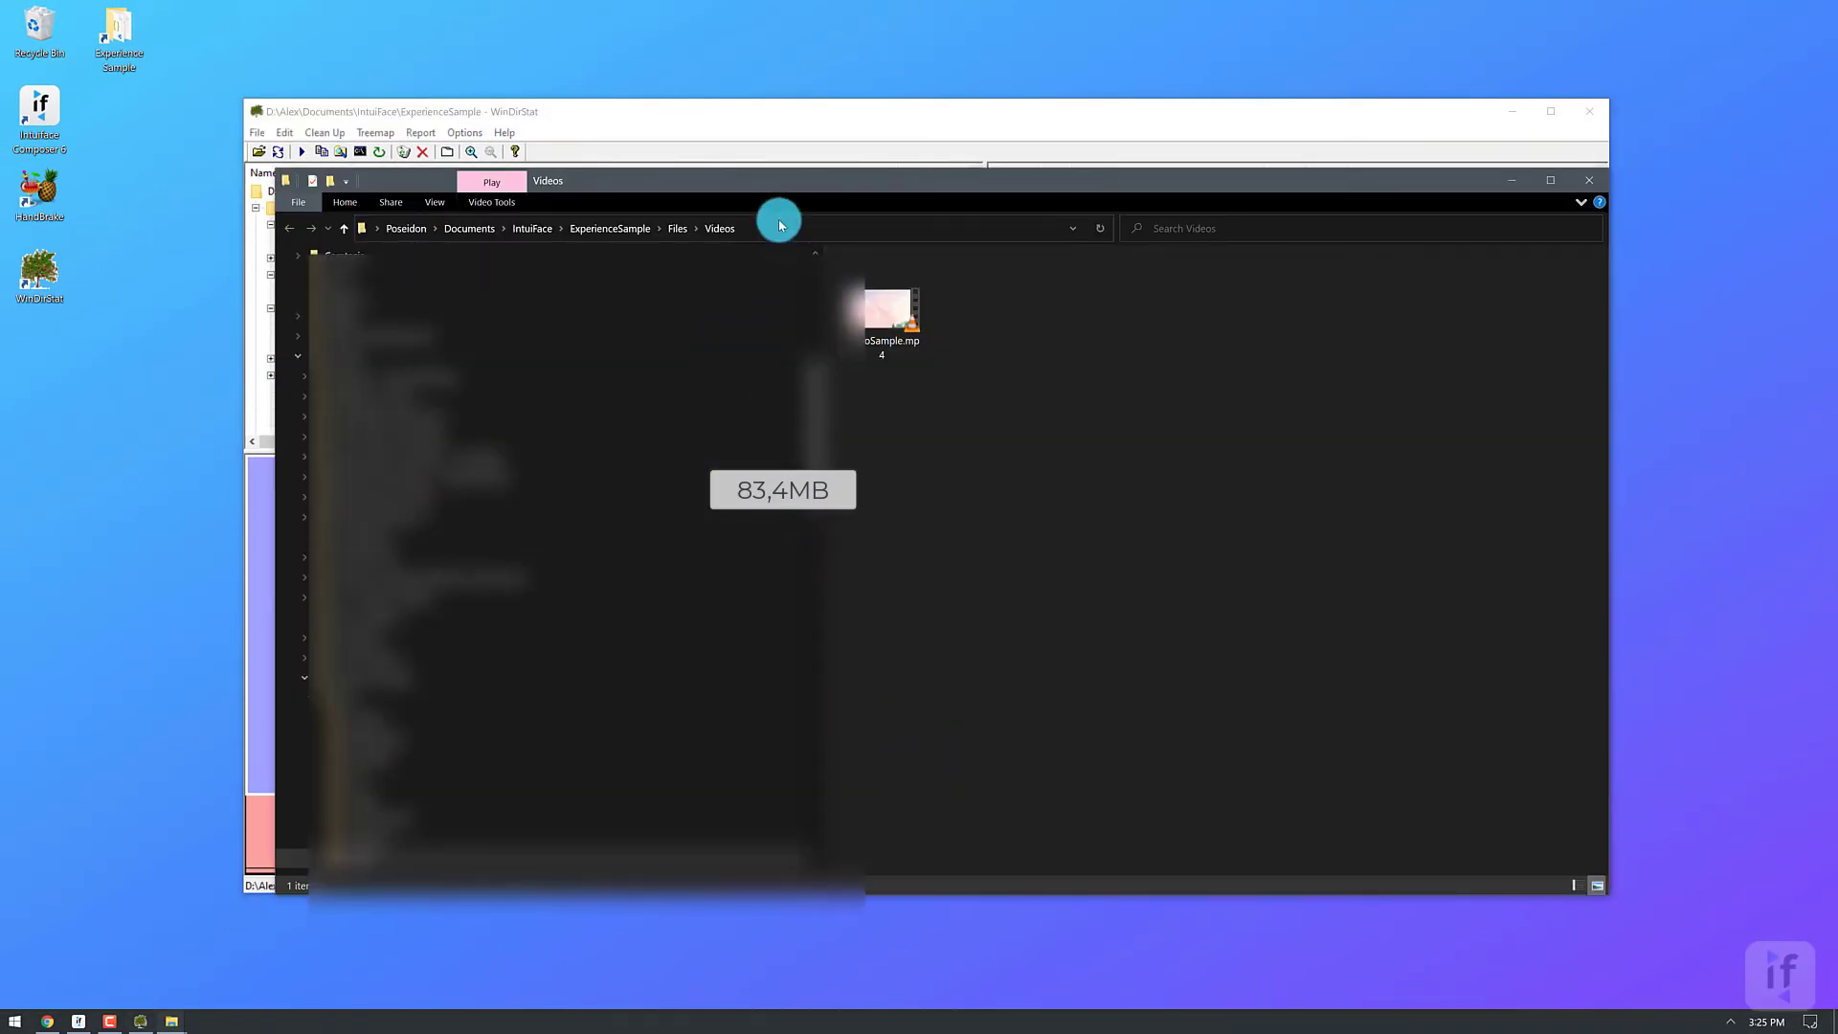
Move the Videos folder window aside, minimize WinDirStat, and launch HandBrake with VideoSample.mp4 as its source
{"action": "left_click_drag", "start_coordinate": [849, 178], "coordinate": [1037, 247]}
{"action": "left_click_drag", "start_coordinate": [464, 239], "coordinate": [1023, 363]}
{"action": "left_click", "coordinate": [1512, 113]}
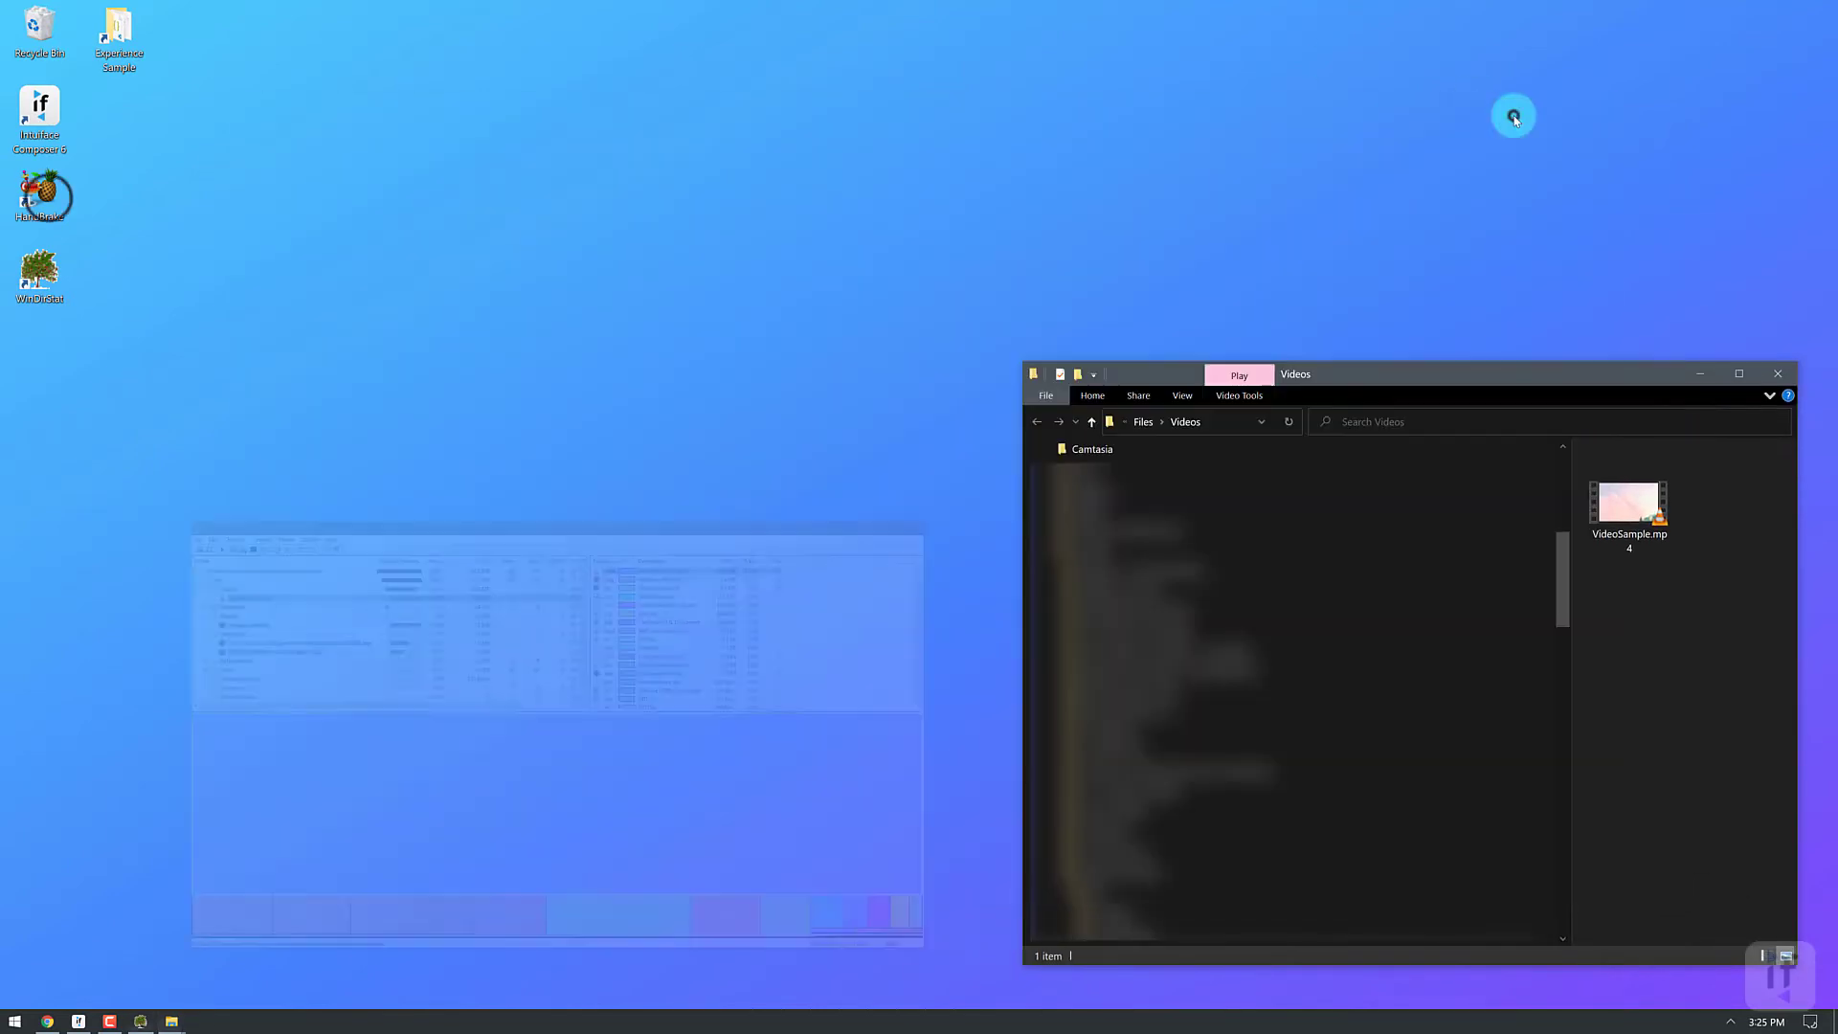
{"action": "double_click", "coordinate": [49, 198]}
{"action": "left_click_drag", "start_coordinate": [968, 255], "coordinate": [627, 230]}
{"action": "left_click_drag", "start_coordinate": [1592, 533], "coordinate": [690, 483]}
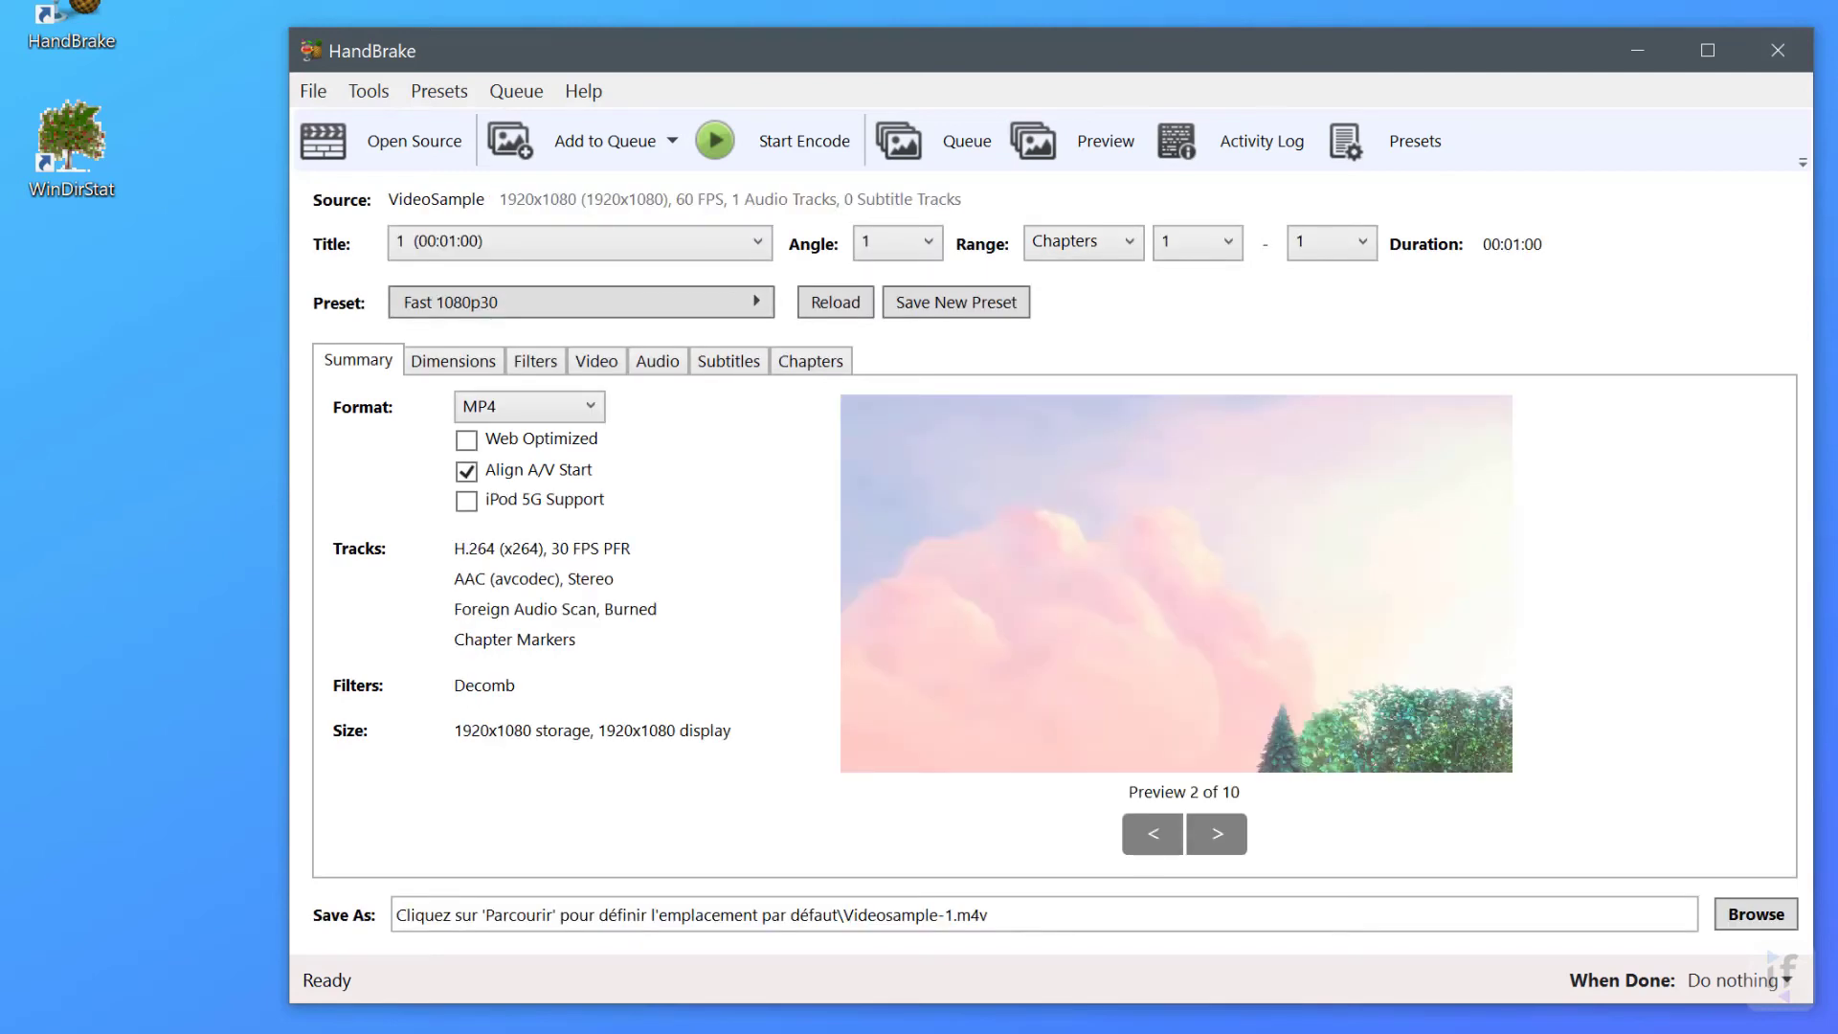
Choose the Fast 1080p30 preset from the General presets for the video encode
{"action": "left_click", "coordinate": [739, 298]}
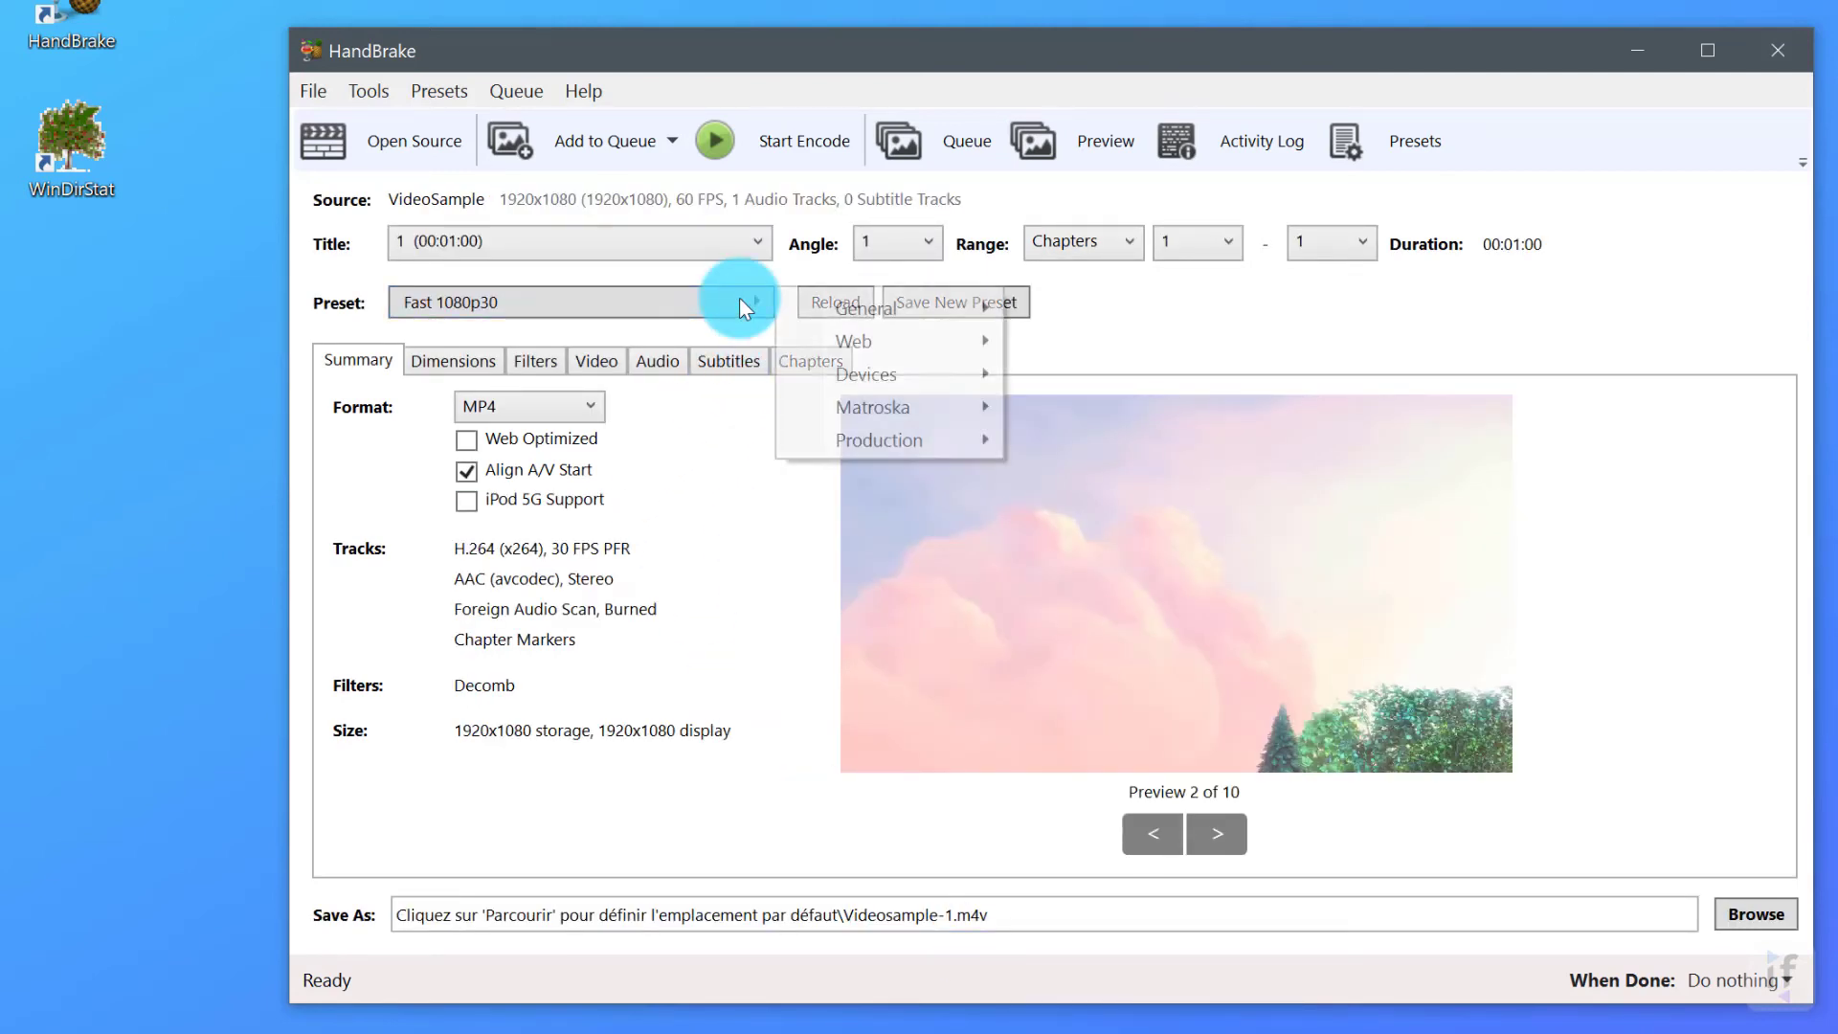
{"action": "left_click", "coordinate": [739, 297]}
{"action": "left_click", "coordinate": [739, 296]}
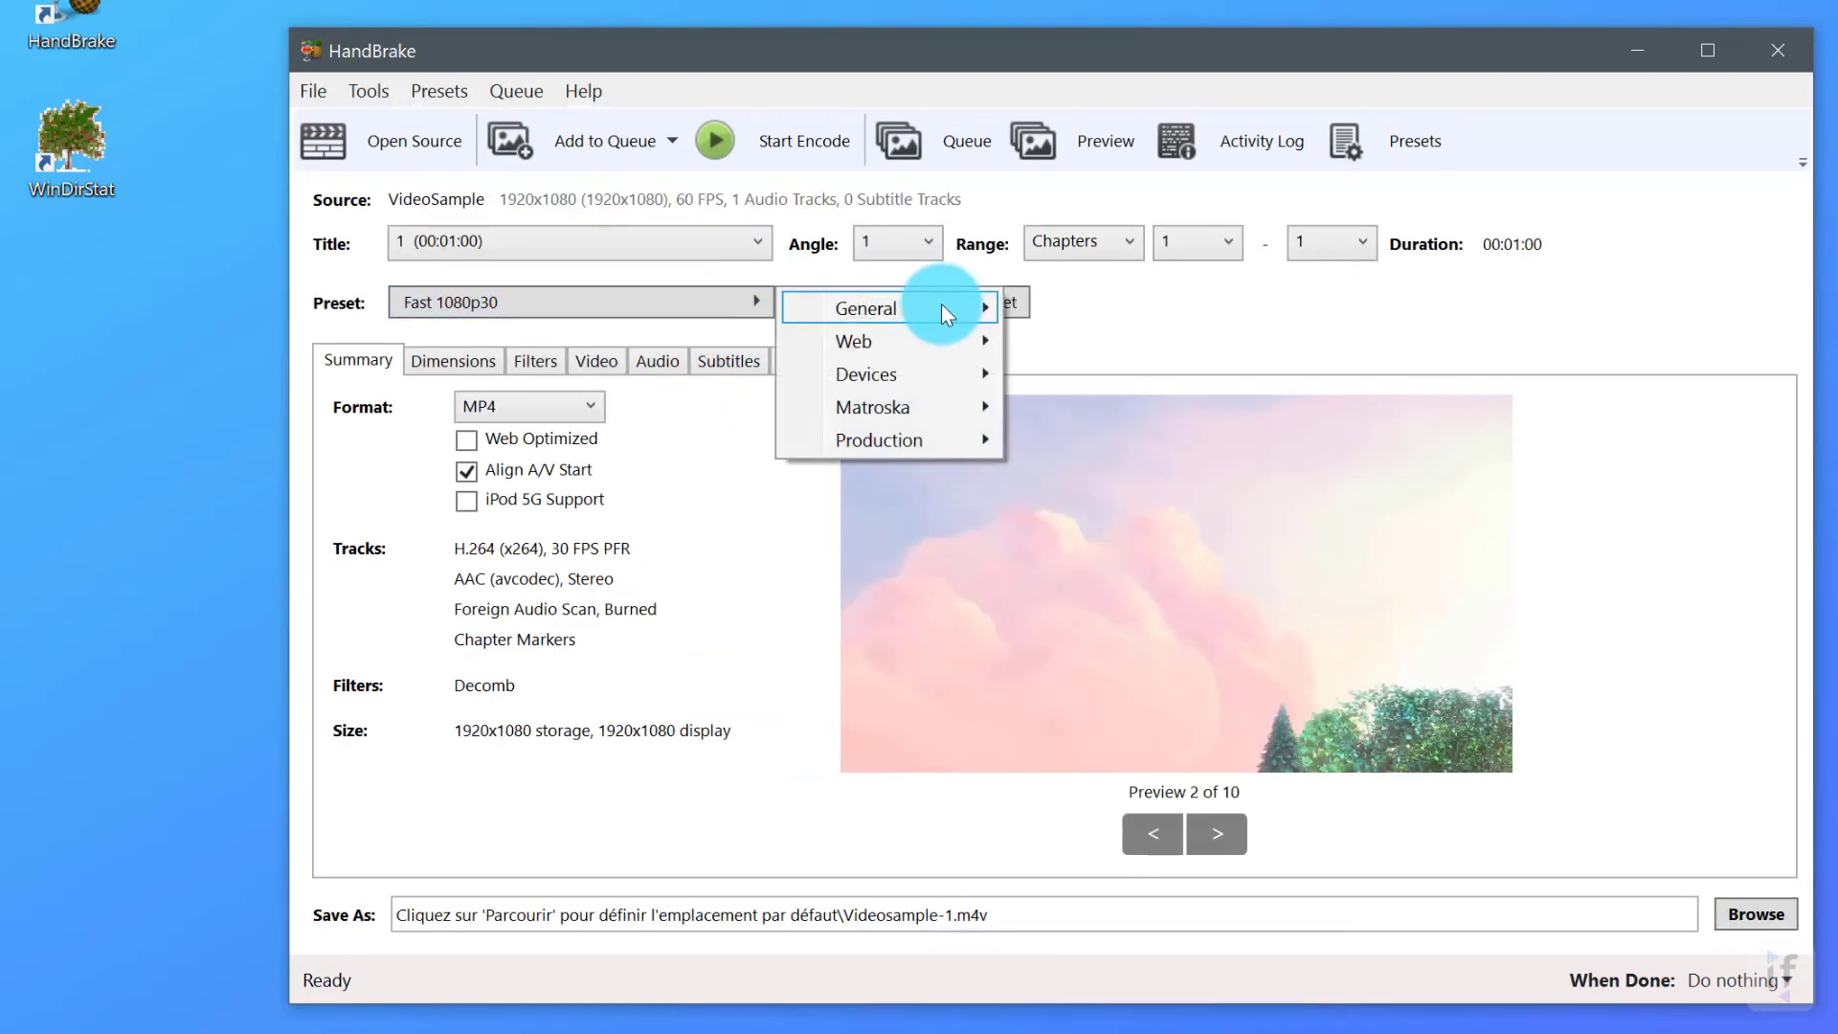
{"action": "mouse_move", "coordinate": [940, 303]}
{"action": "left_click", "coordinate": [1164, 437]}
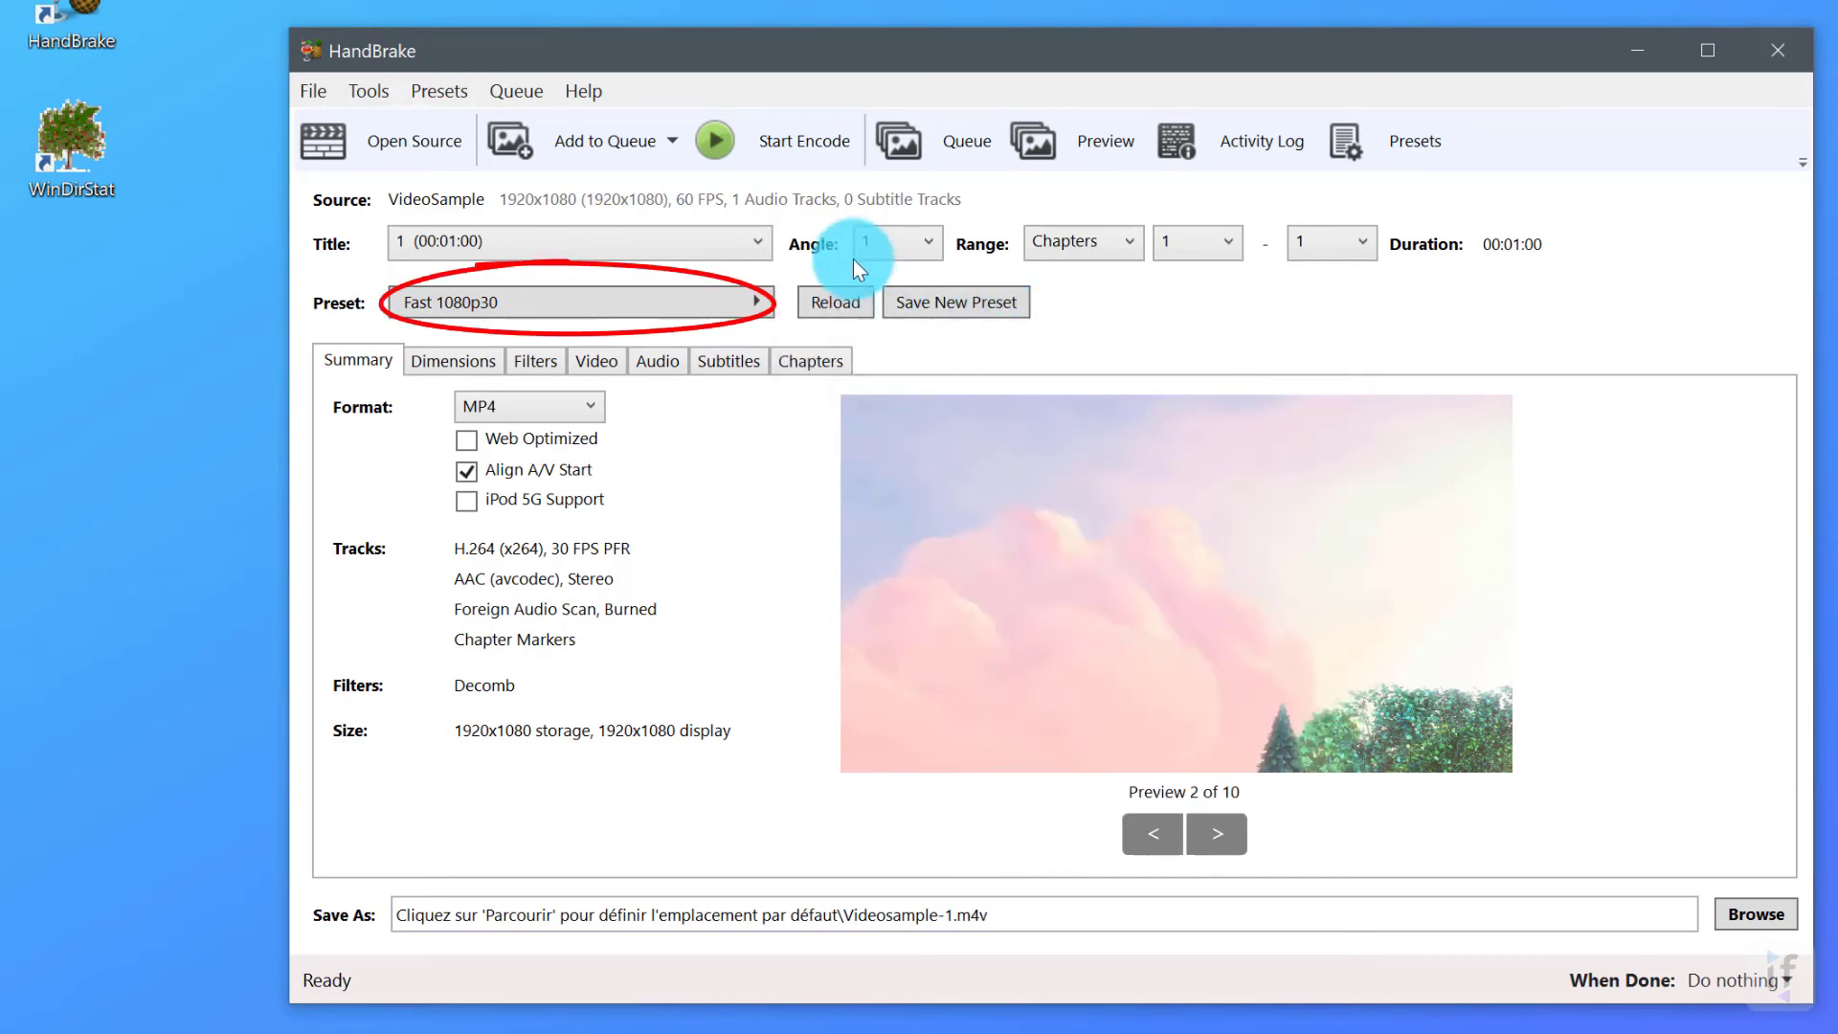
Encode the video to the desktop as Videosample-Handbraked.mp4 and close HandBrake when the queue finishes
{"action": "left_click", "coordinate": [1744, 913]}
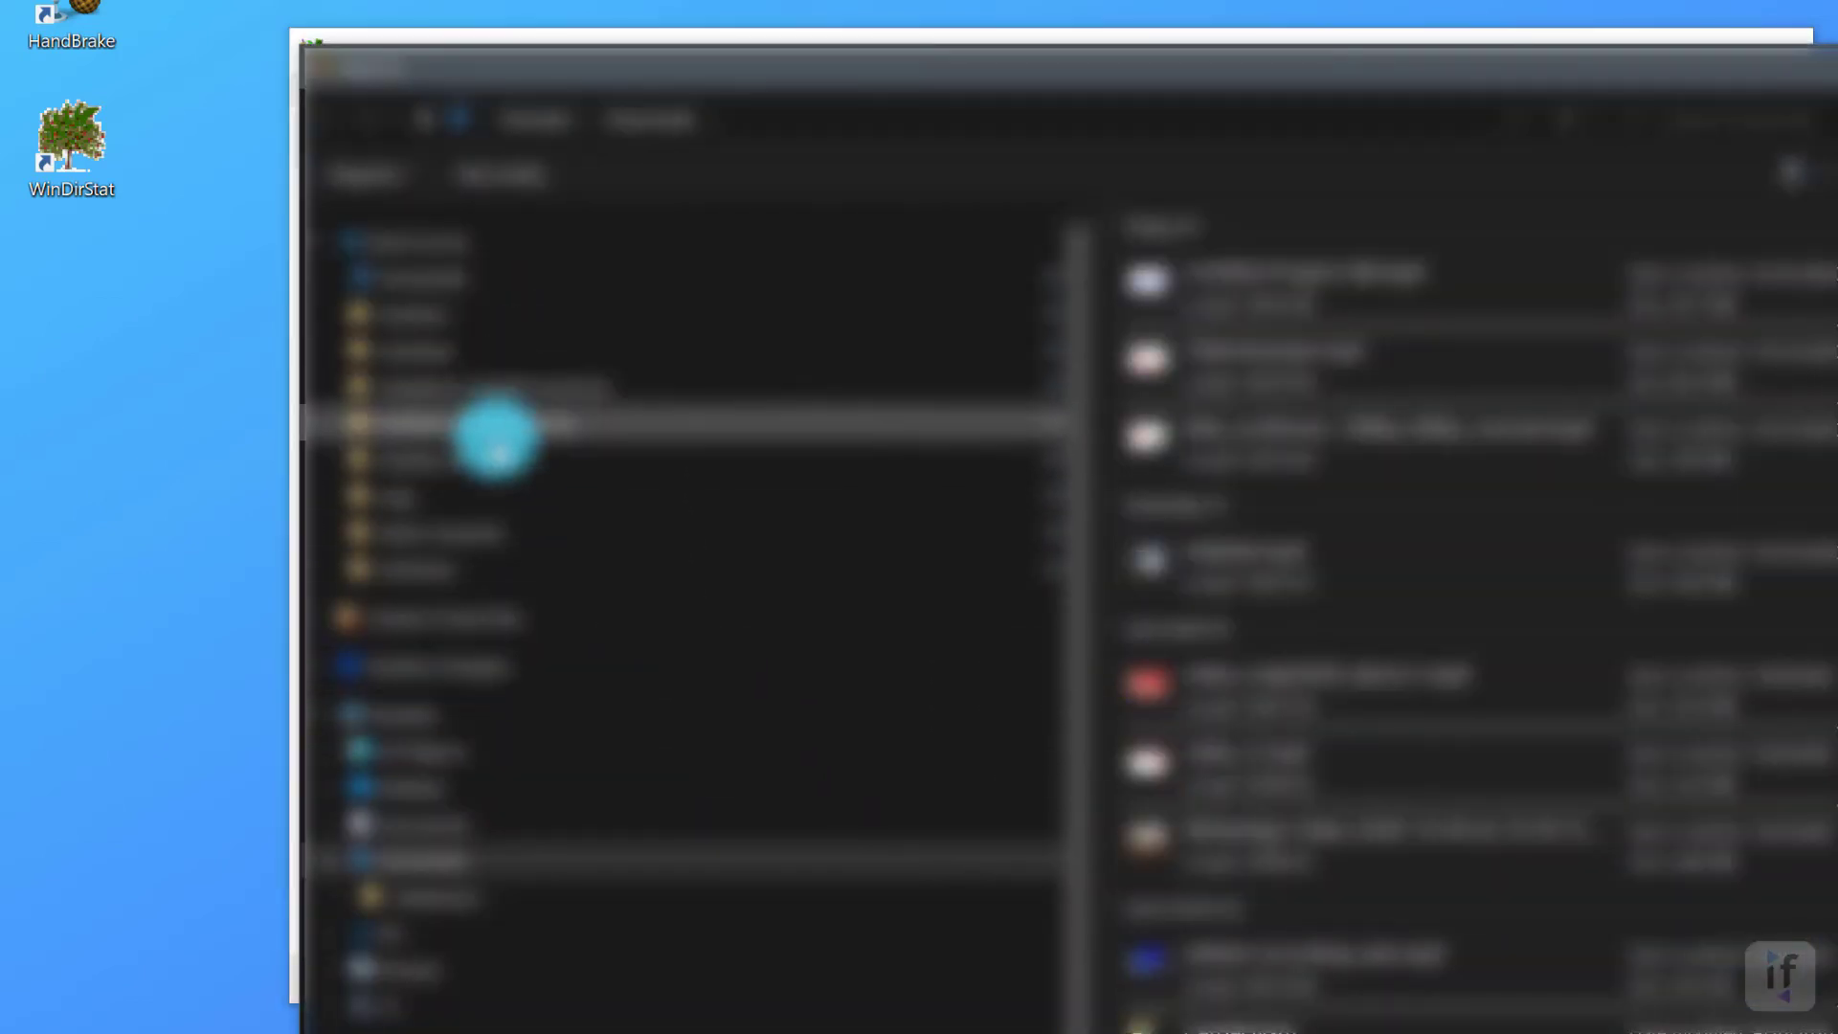
{"action": "left_click", "coordinate": [428, 783]}
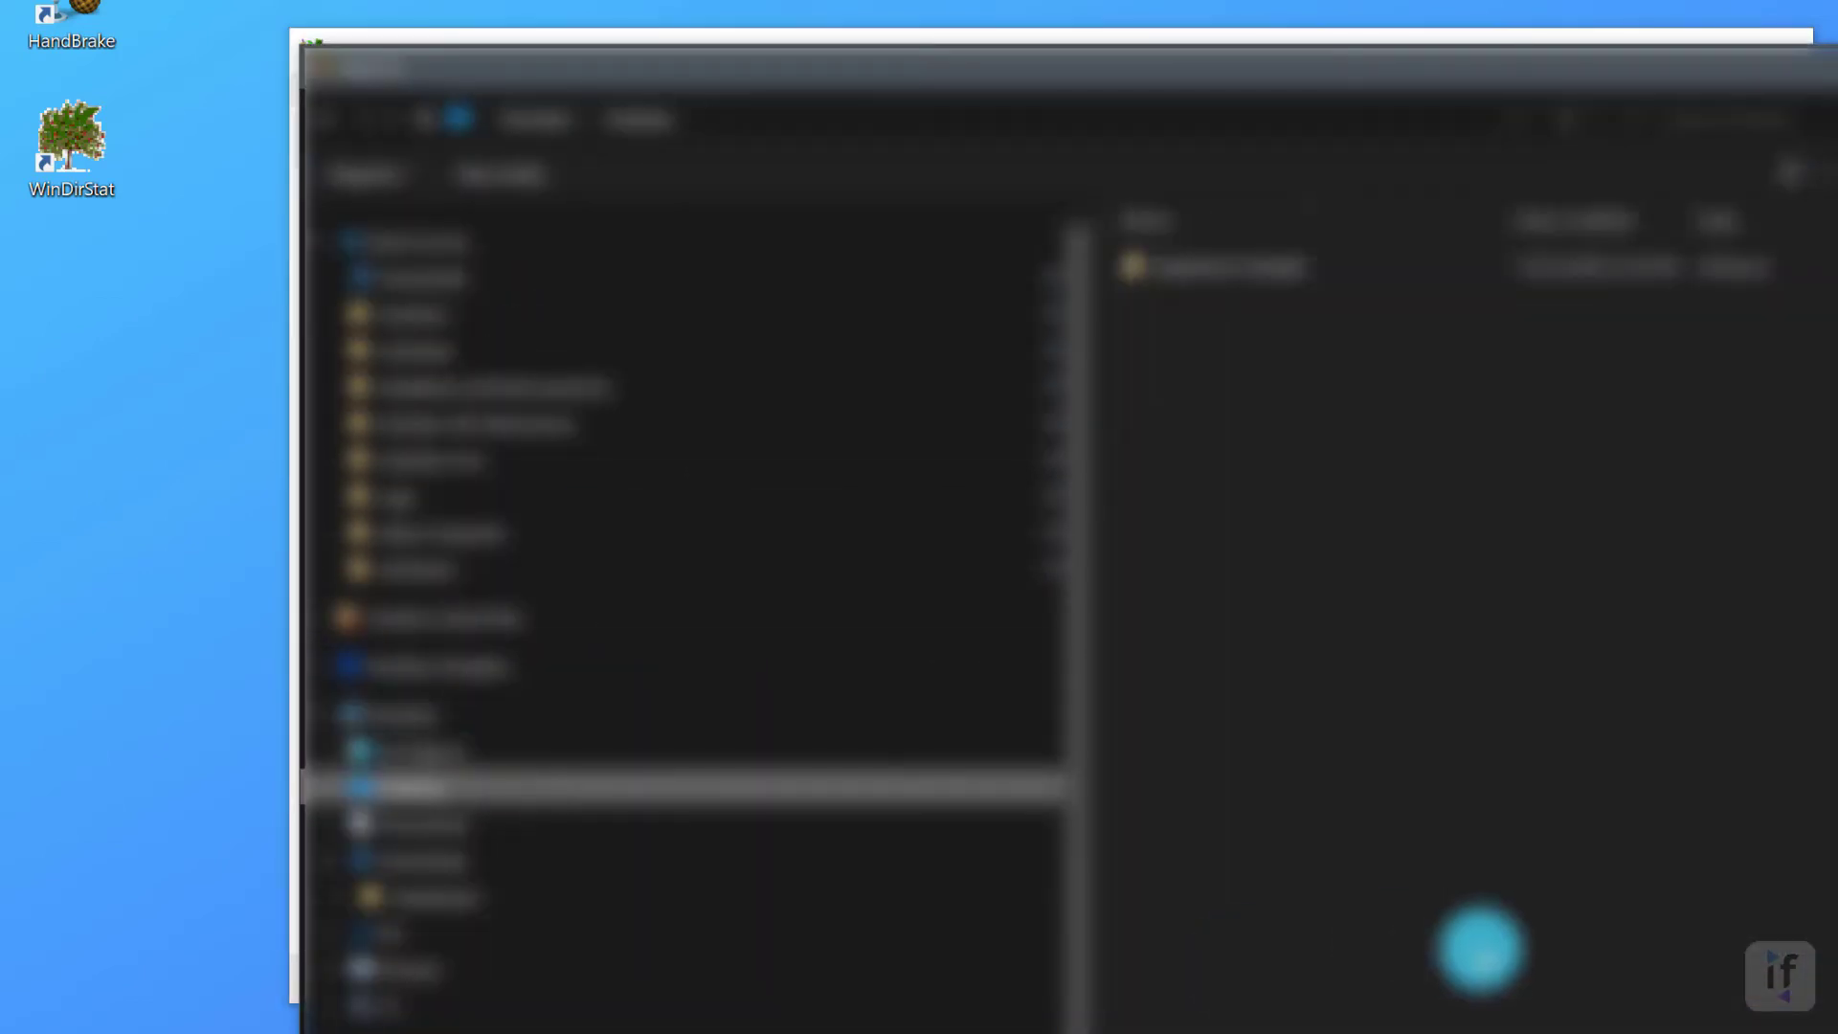
{"action": "key", "text": "Return"}
{"action": "left_click", "coordinate": [767, 140]}
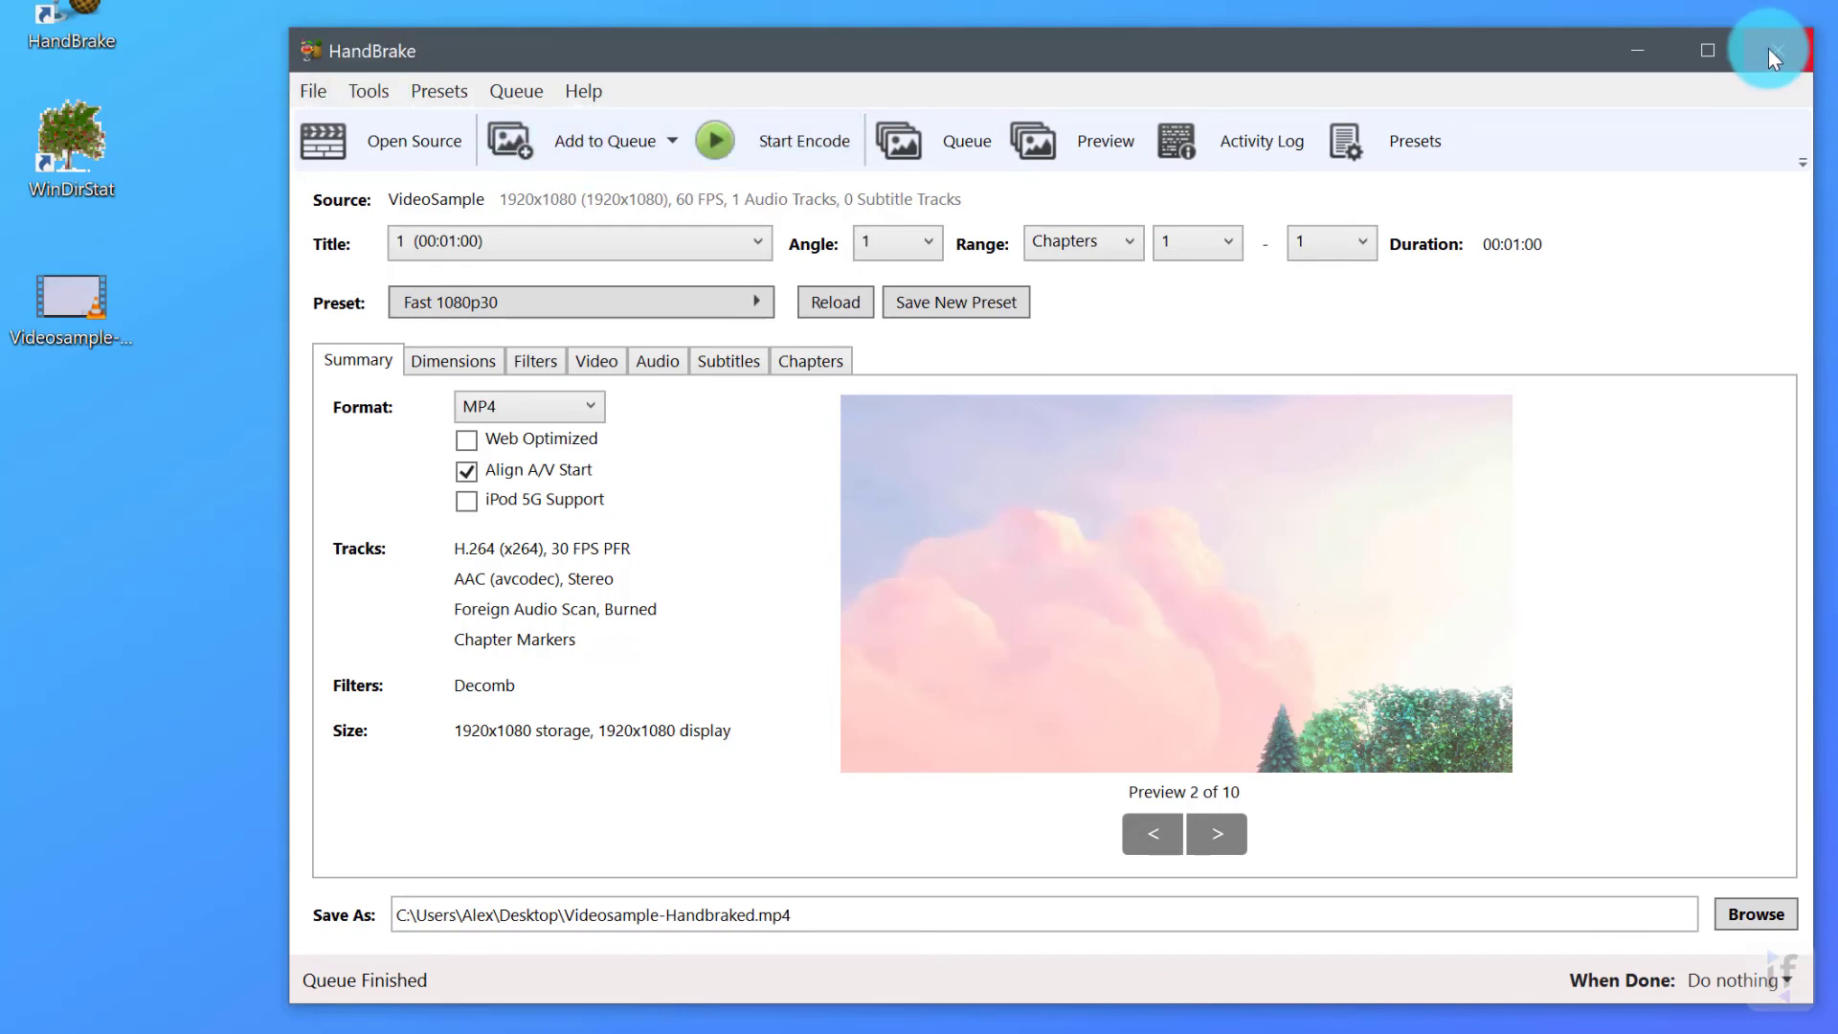
{"action": "left_click", "coordinate": [1768, 47]}
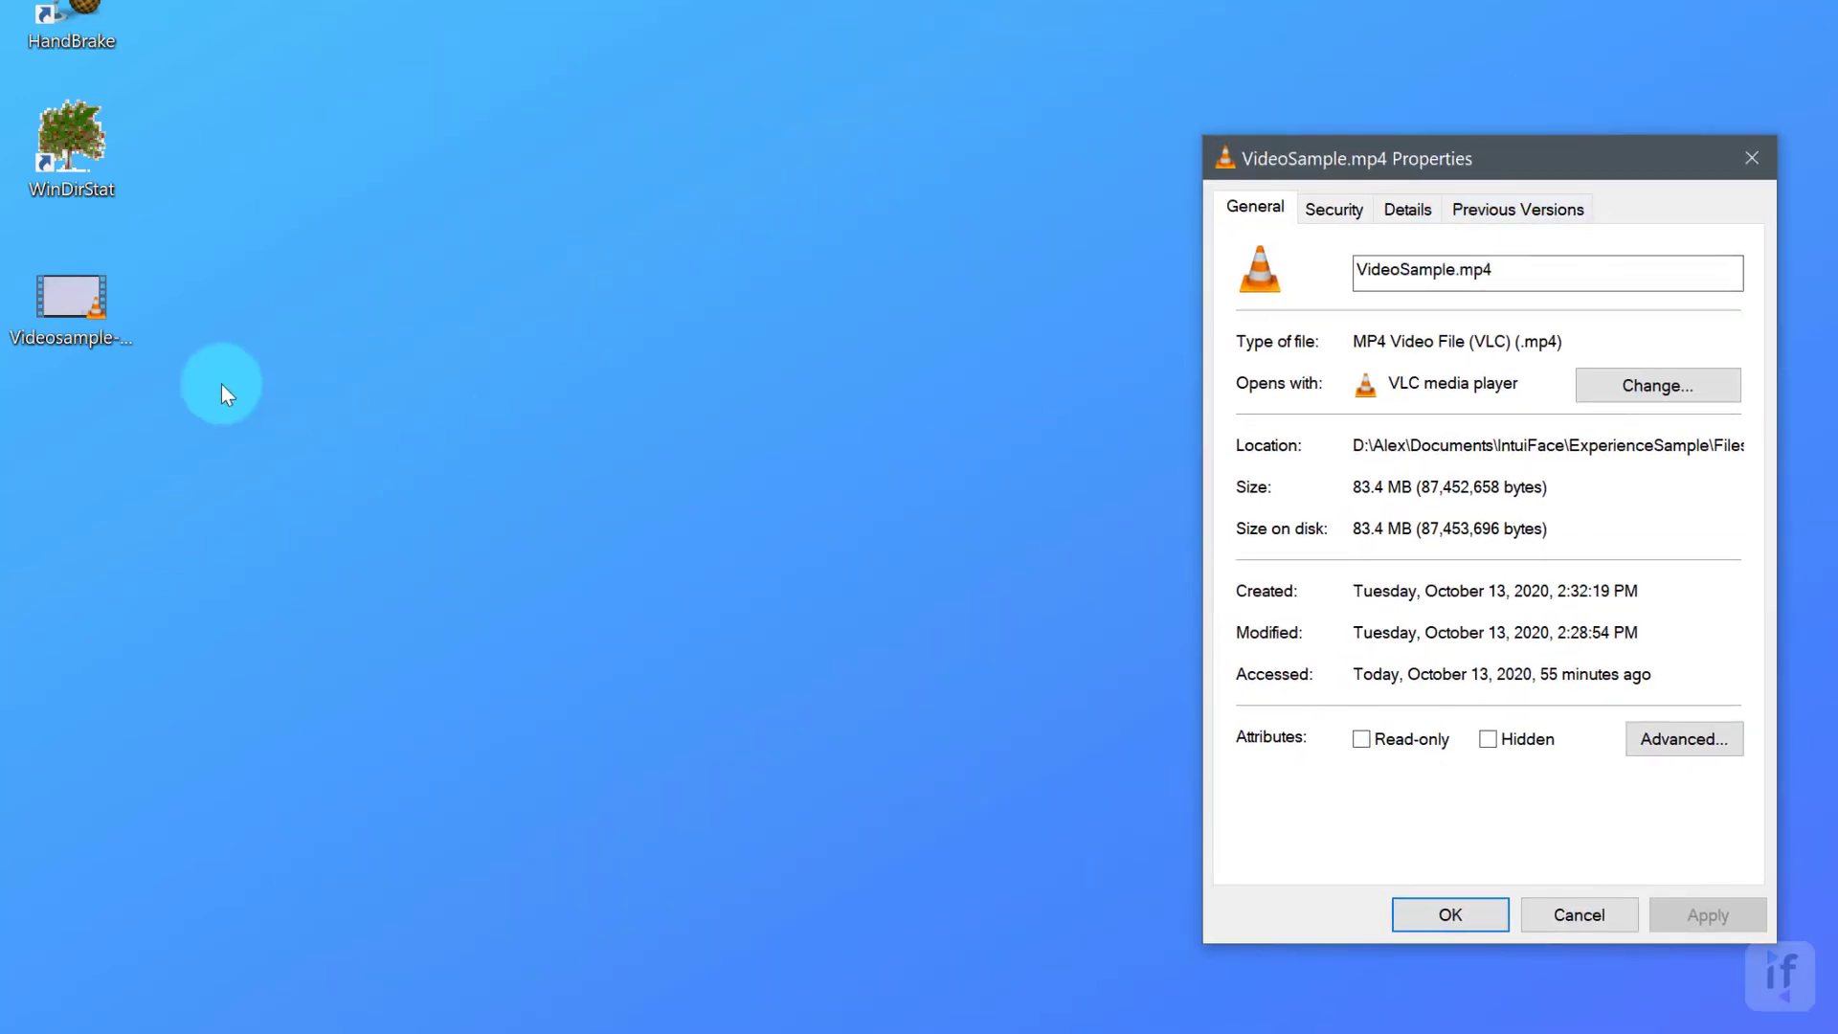
Compare the file properties of Videosample-Handbraked.mp4 with those of the original VideoSample.mp4, then close both property windows
{"action": "right_click", "coordinate": [84, 327]}
{"action": "left_click", "coordinate": [337, 919]}
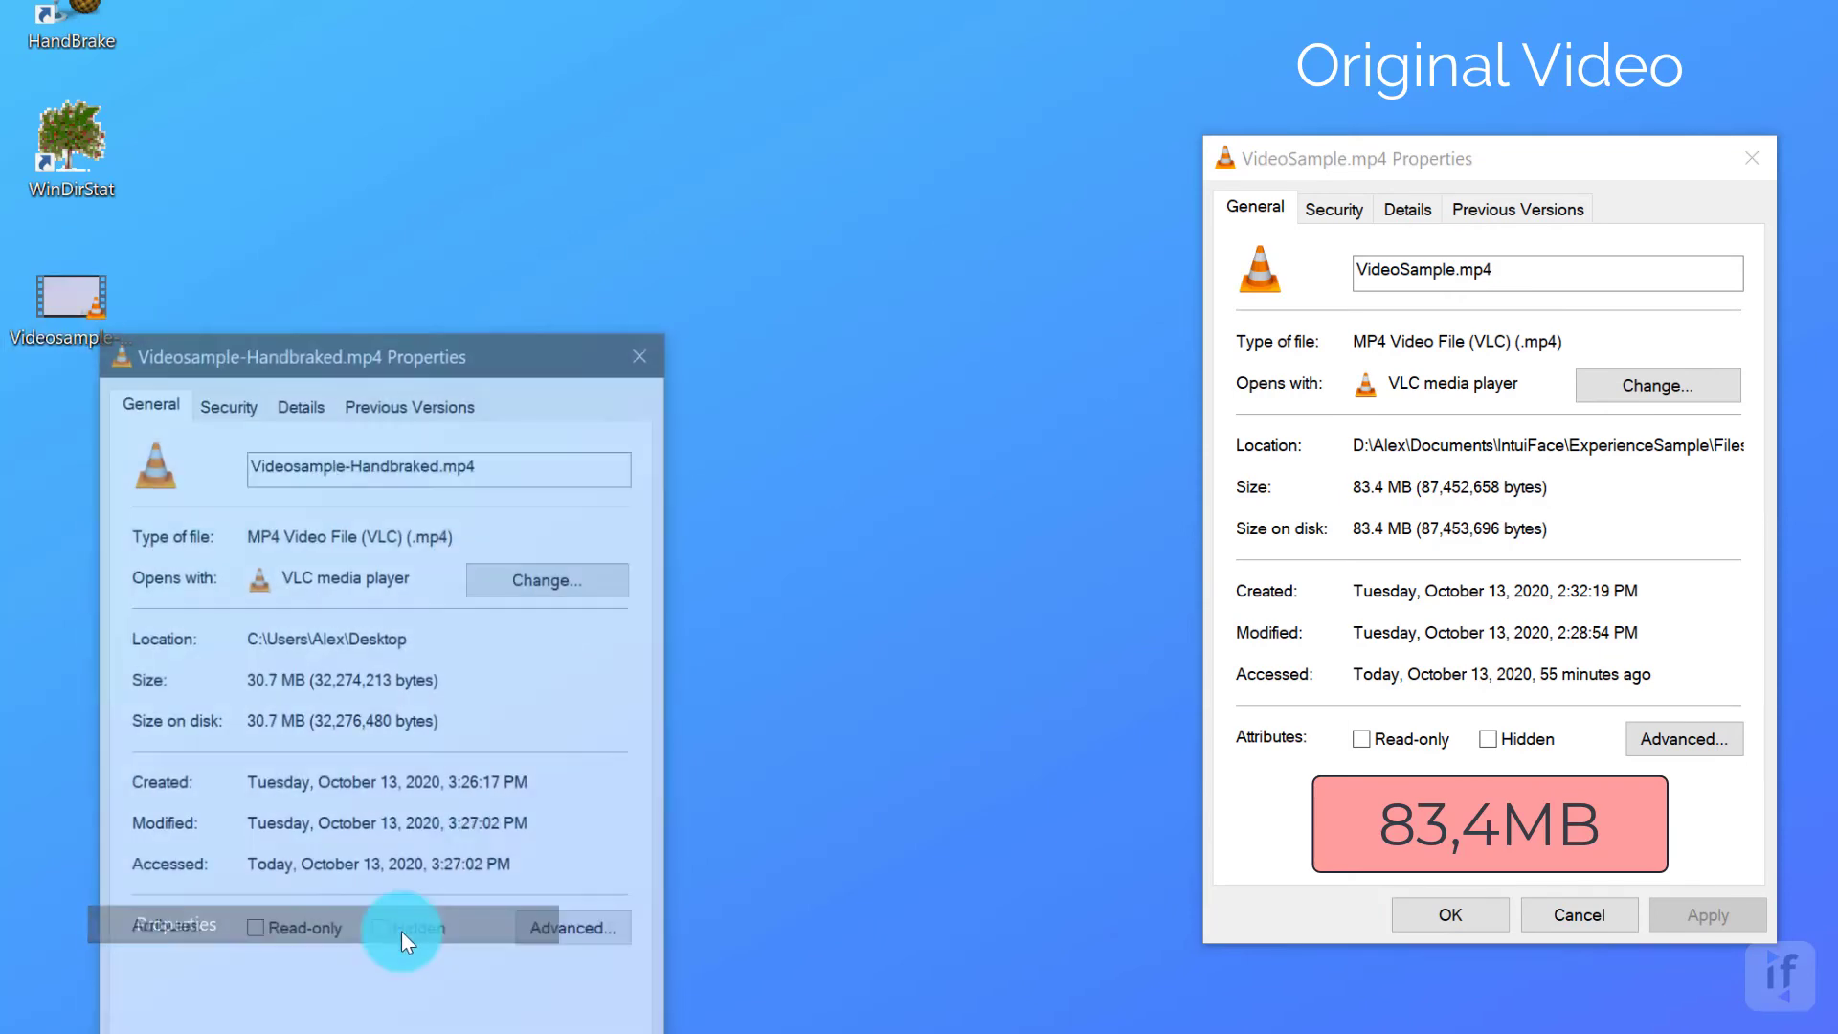
{"action": "left_click_drag", "start_coordinate": [523, 368], "coordinate": [1027, 166]}
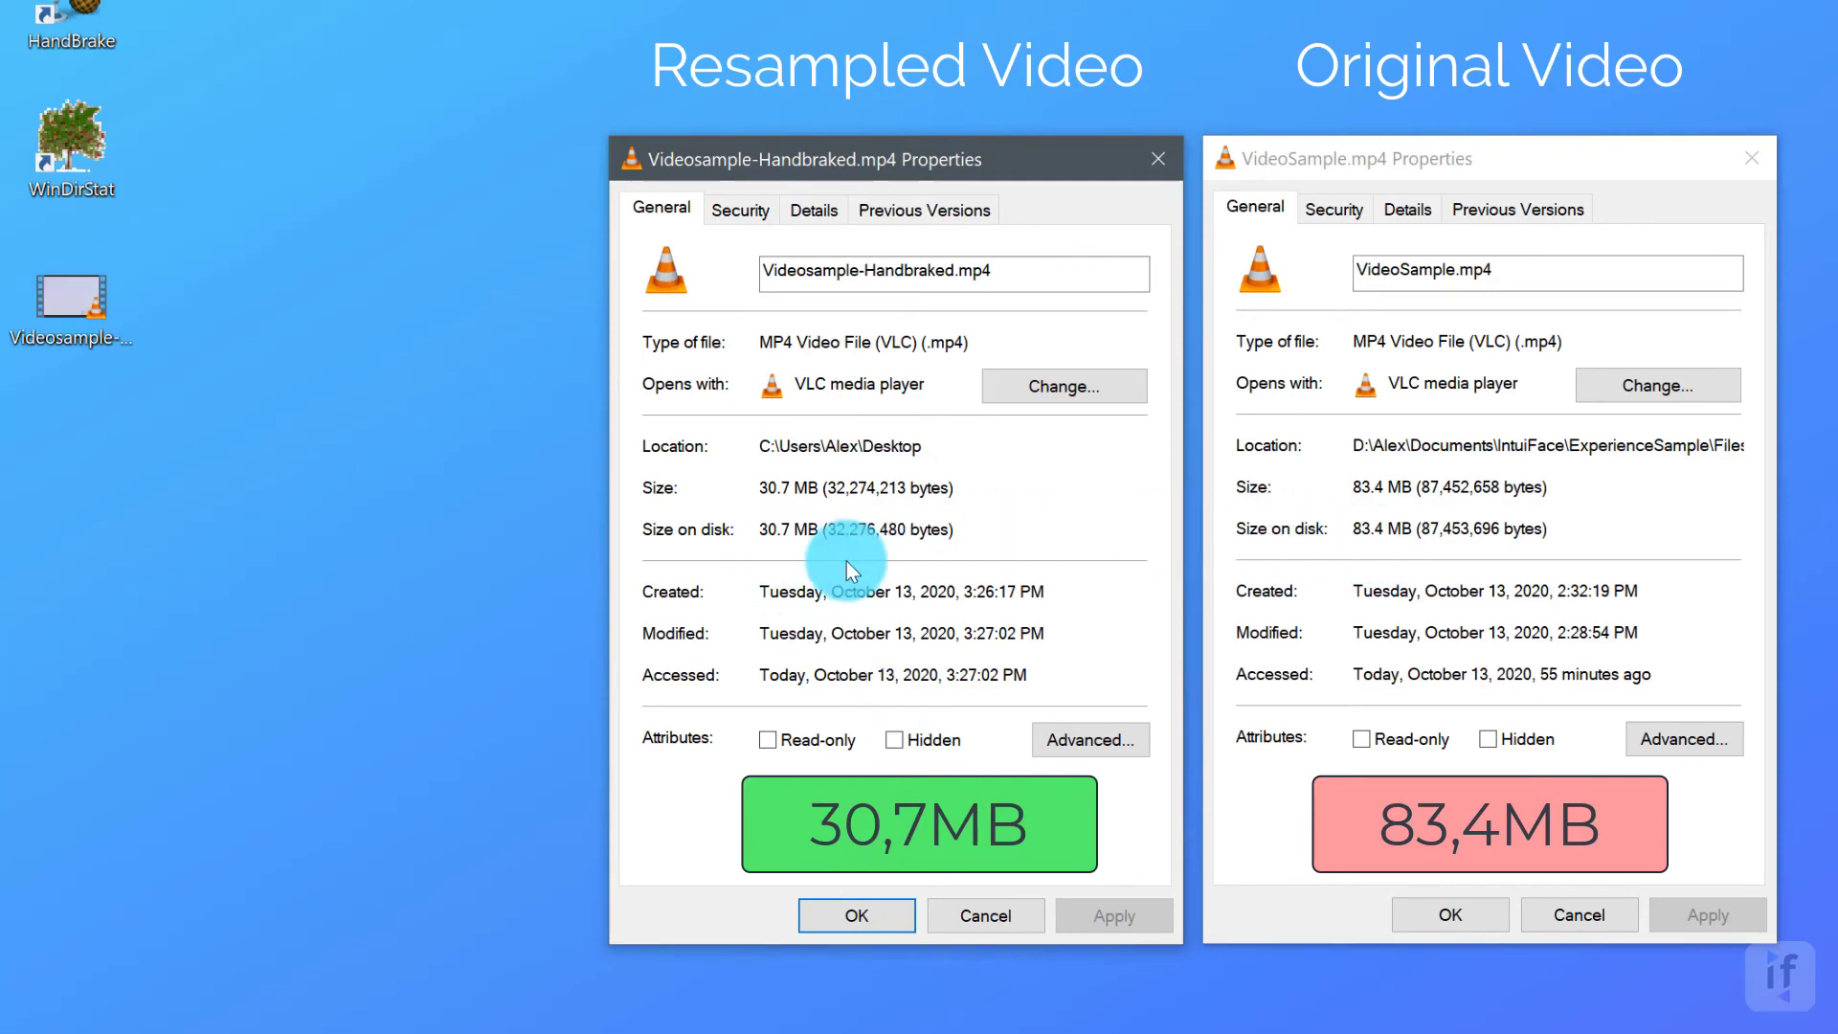
{"action": "left_click", "coordinate": [1450, 914]}
{"action": "left_click", "coordinate": [856, 915]}
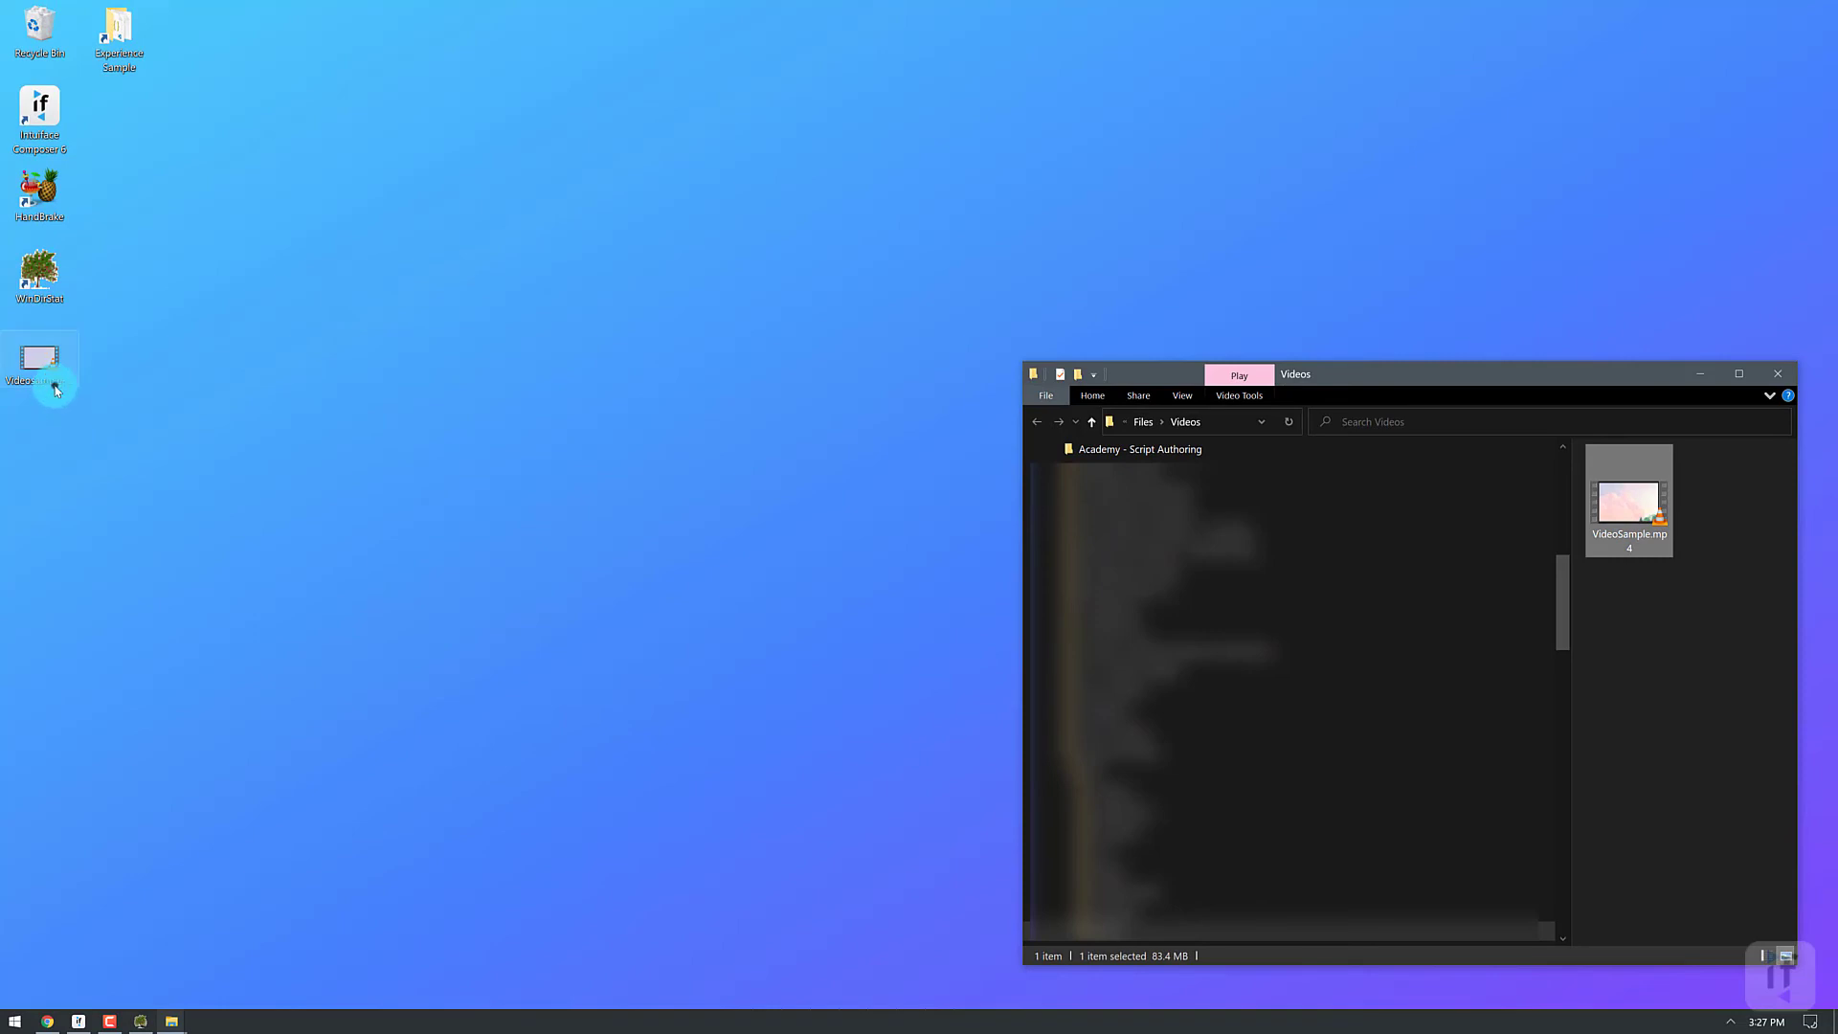
Rename the encoded video on the desktop to Videosample.mp4
{"action": "left_click", "coordinate": [55, 390]}
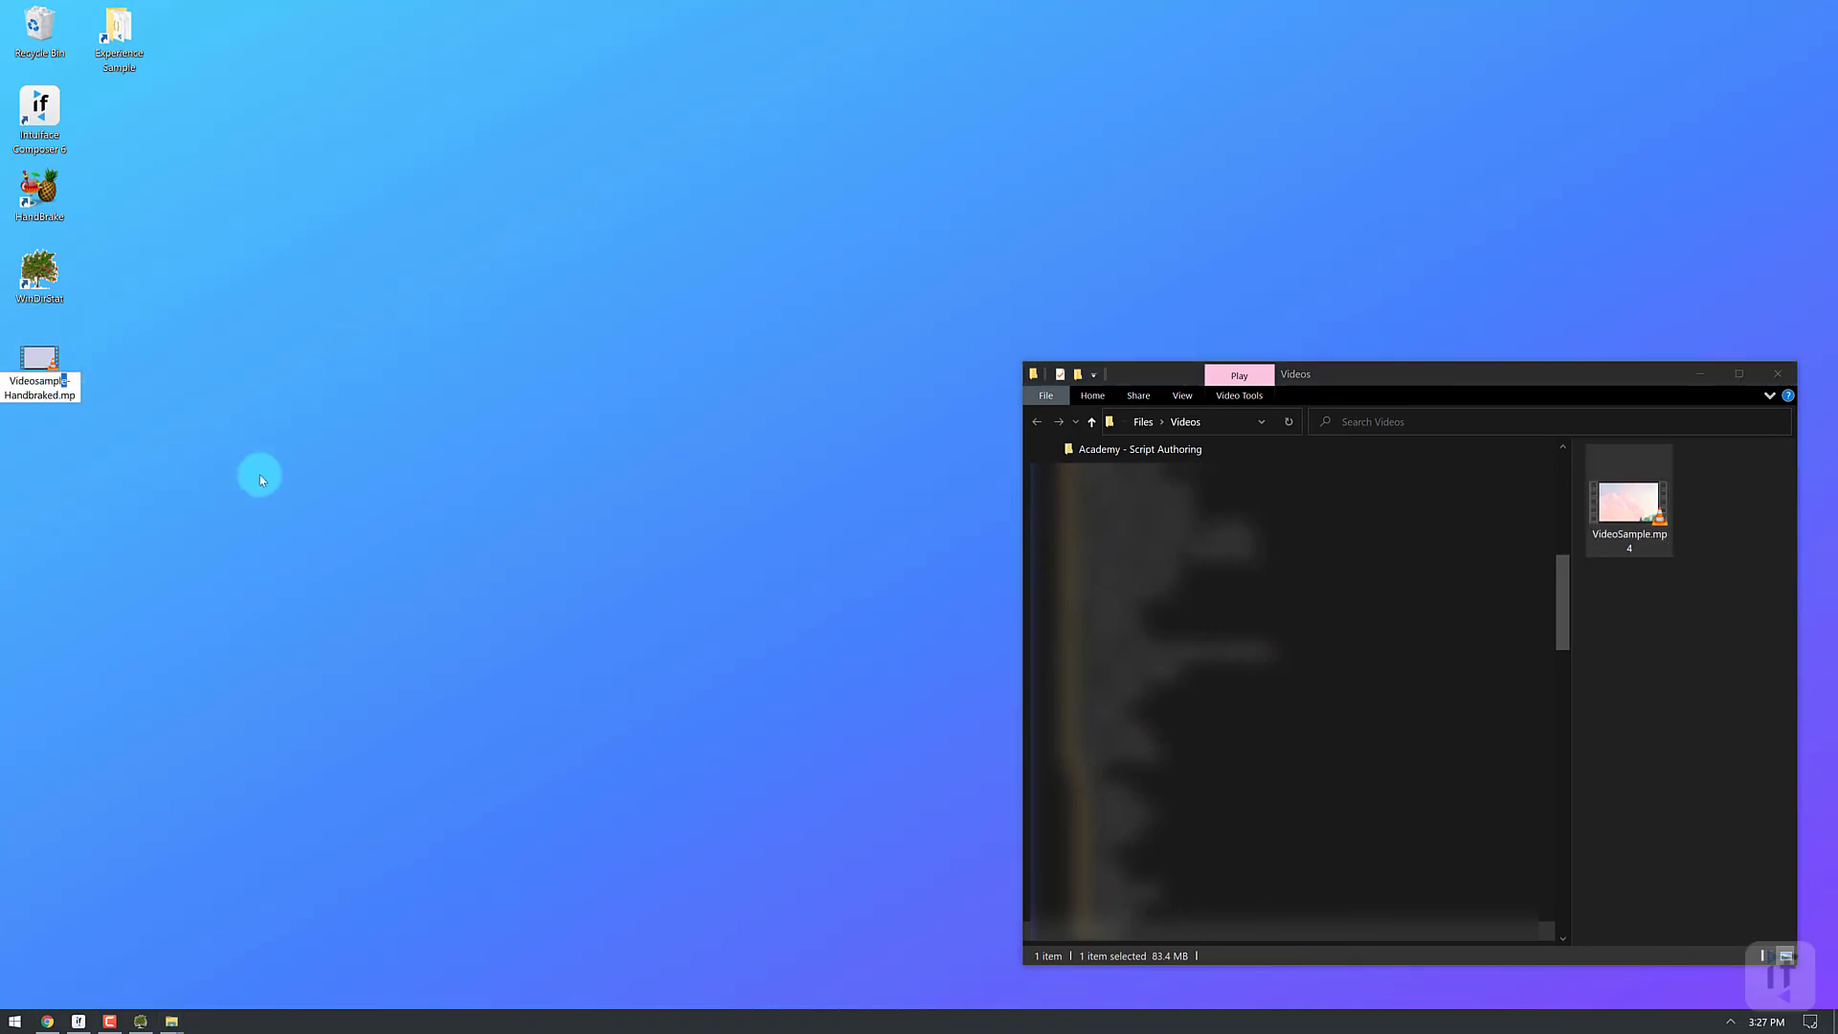
{"action": "key", "text": "shift+Down"}
{"action": "key", "text": "shift+Left"}
{"action": "key", "text": "shift+Left"}
{"action": "key", "text": "Delete"}
{"action": "key", "text": "Return"}
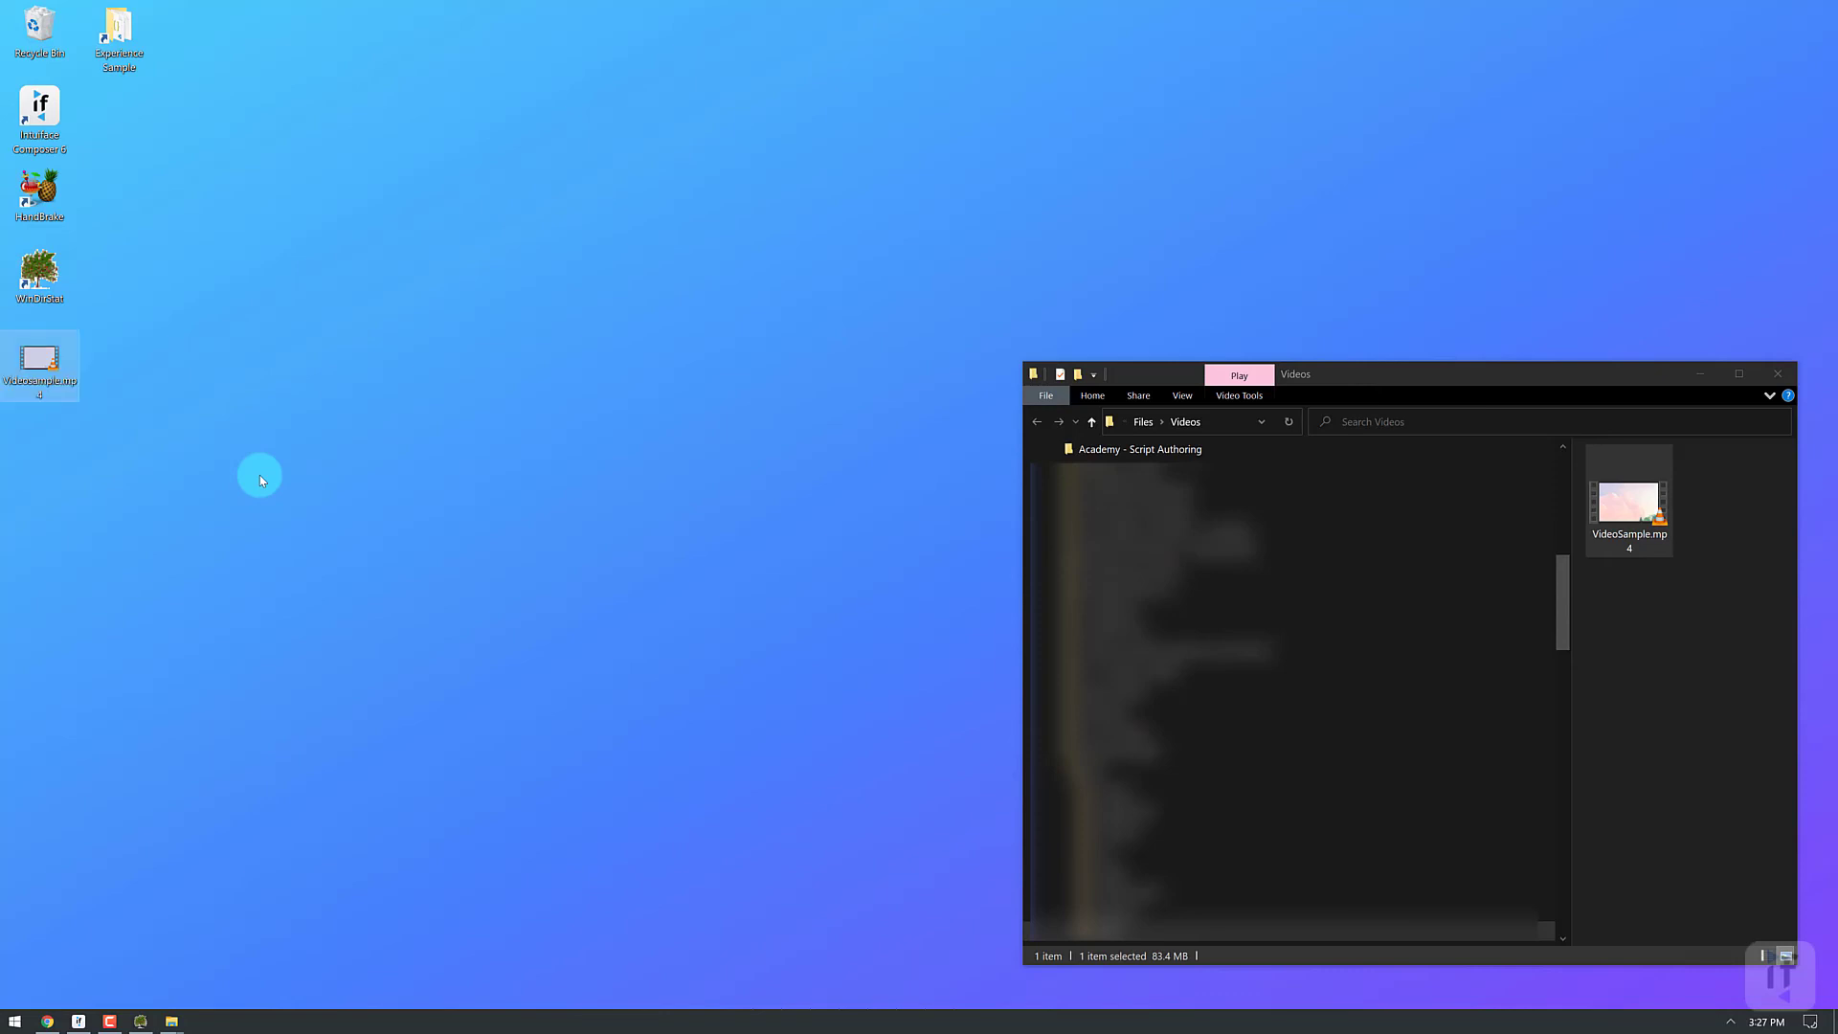
Copy Videosample.mp4 from the desktop into the Videos folder, replacing the existing file, and close the folder window
{"action": "left_click_drag", "start_coordinate": [53, 370], "coordinate": [1662, 644]}
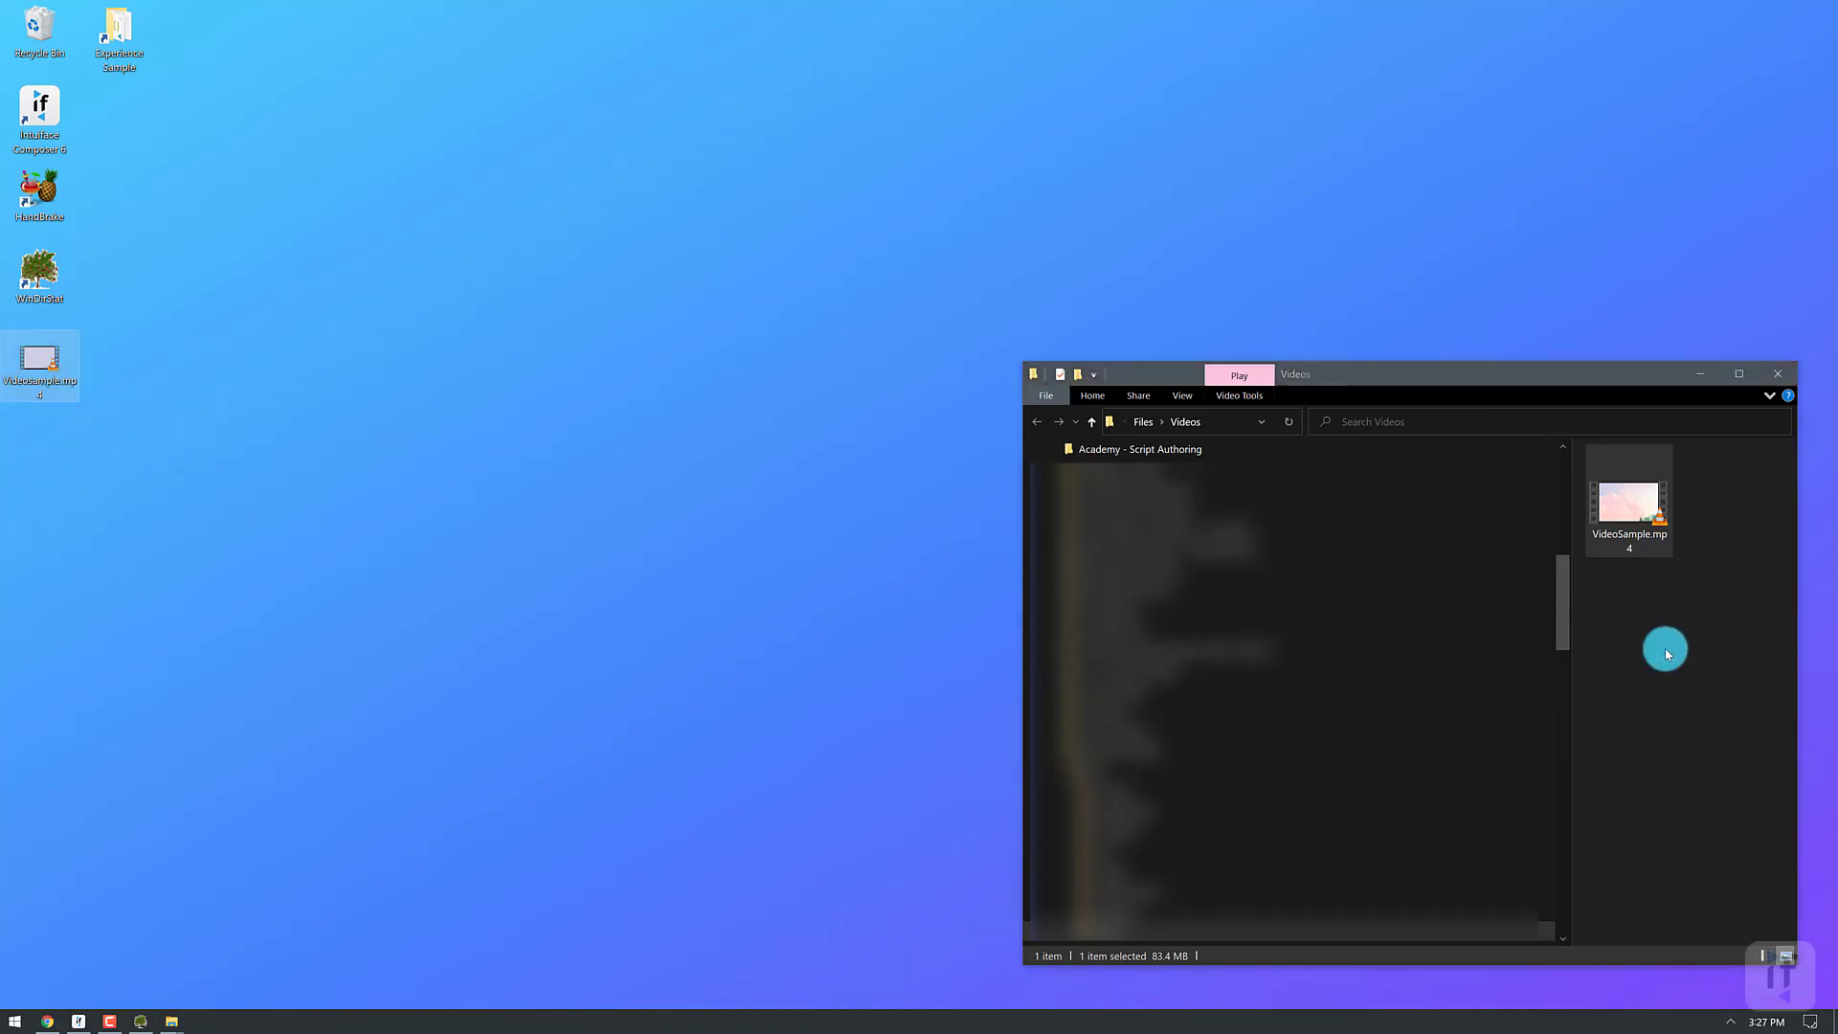
{"action": "left_click", "coordinate": [871, 497]}
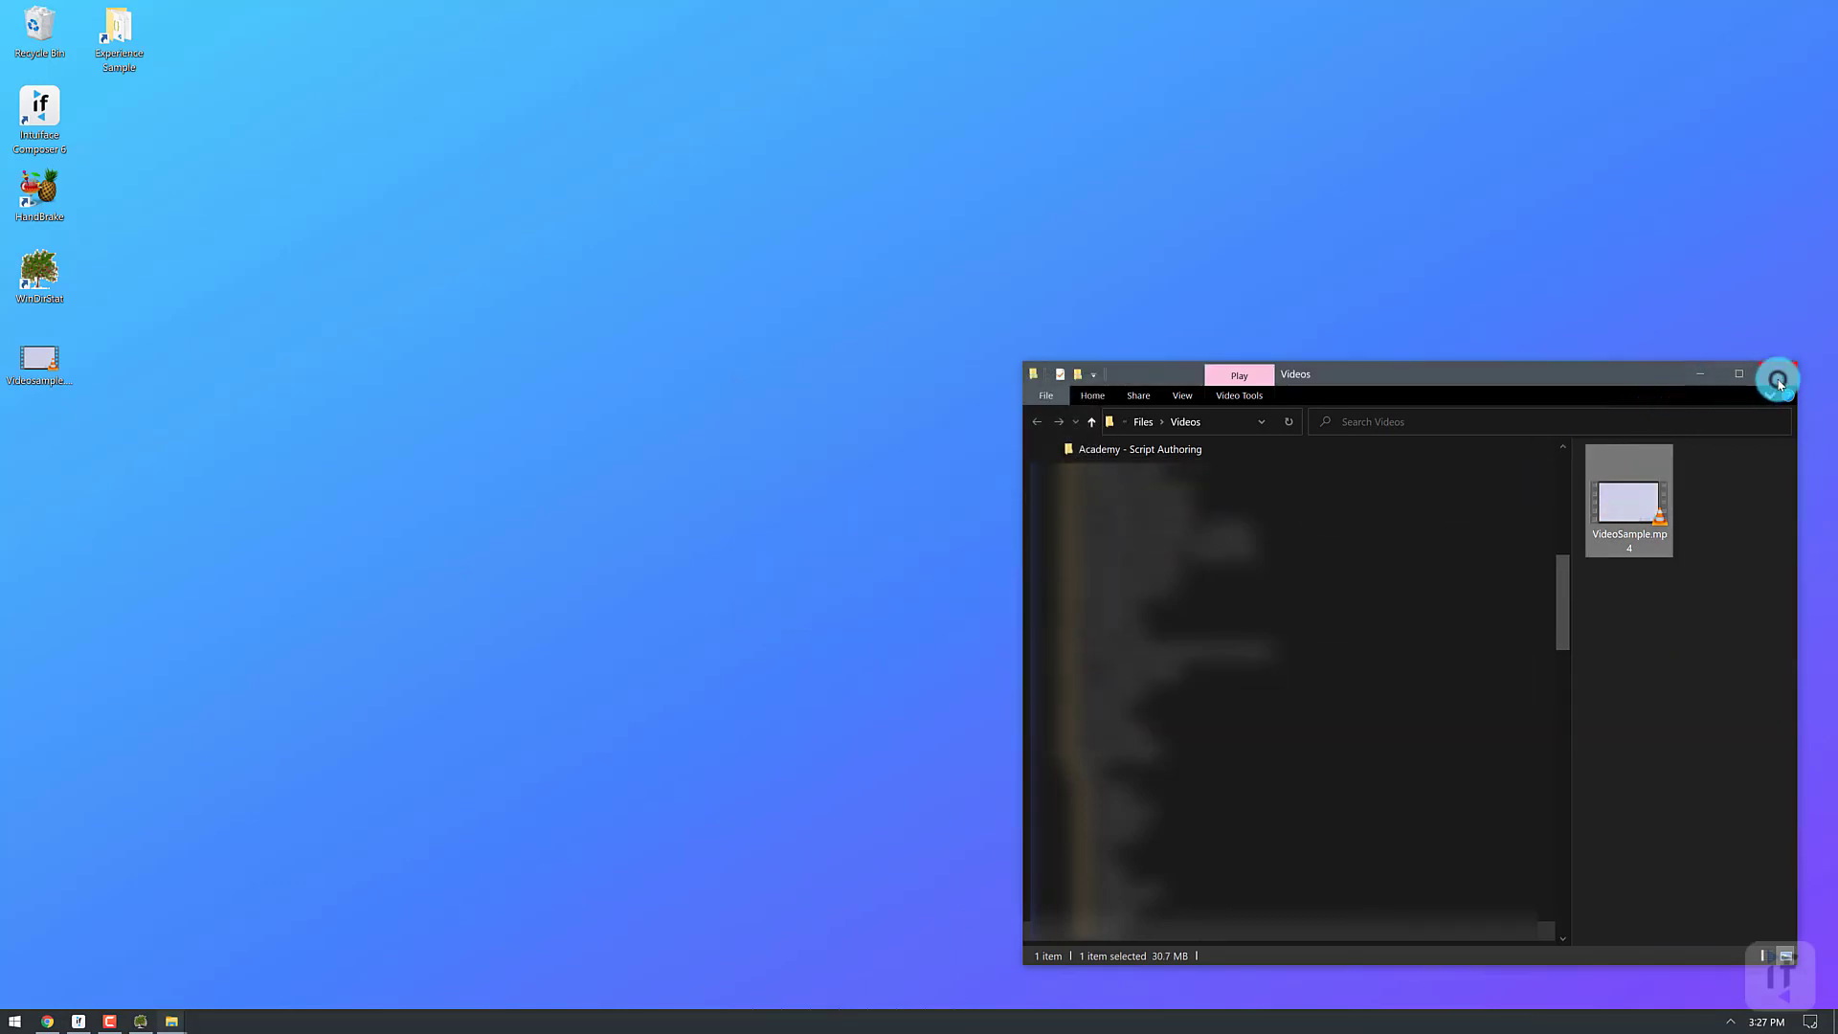
{"action": "left_click", "coordinate": [1776, 374]}
Rescan the ExperienceSample folder in WinDirStat, check its size in the folder properties, and close WinDirStat
{"action": "left_click", "coordinate": [145, 1023]}
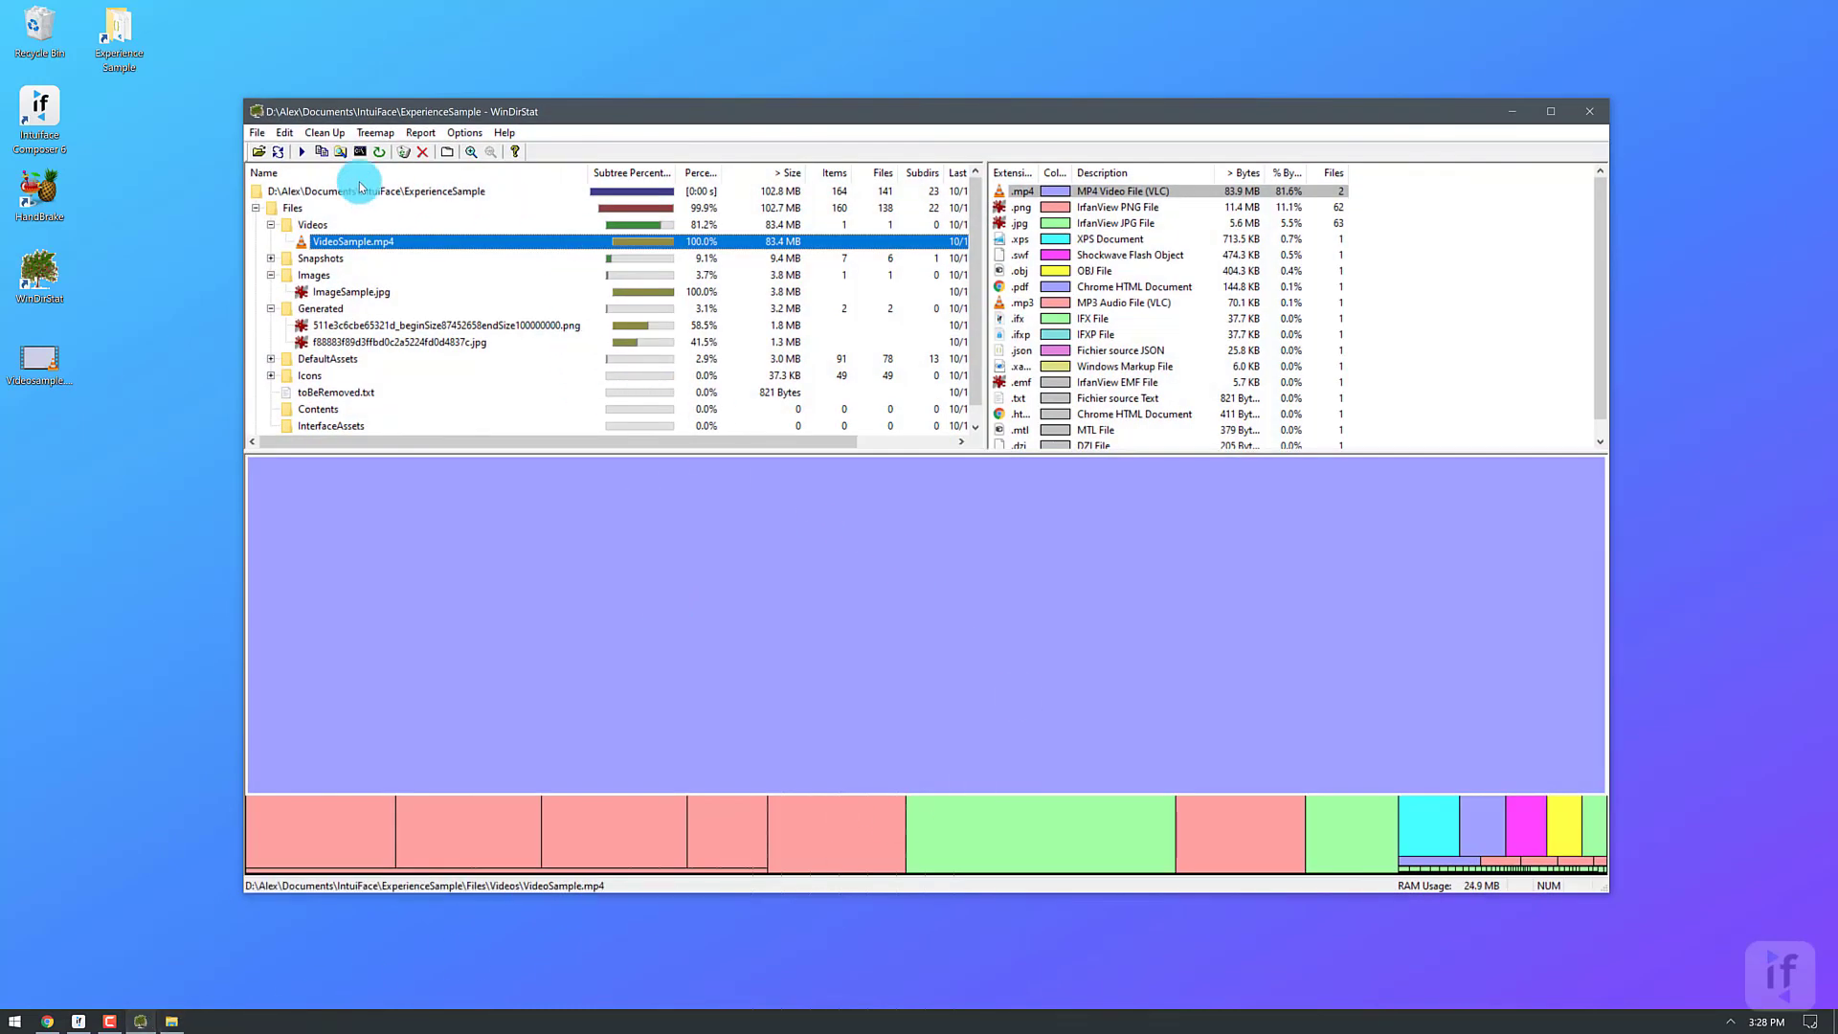
{"action": "left_click", "coordinate": [478, 191]}
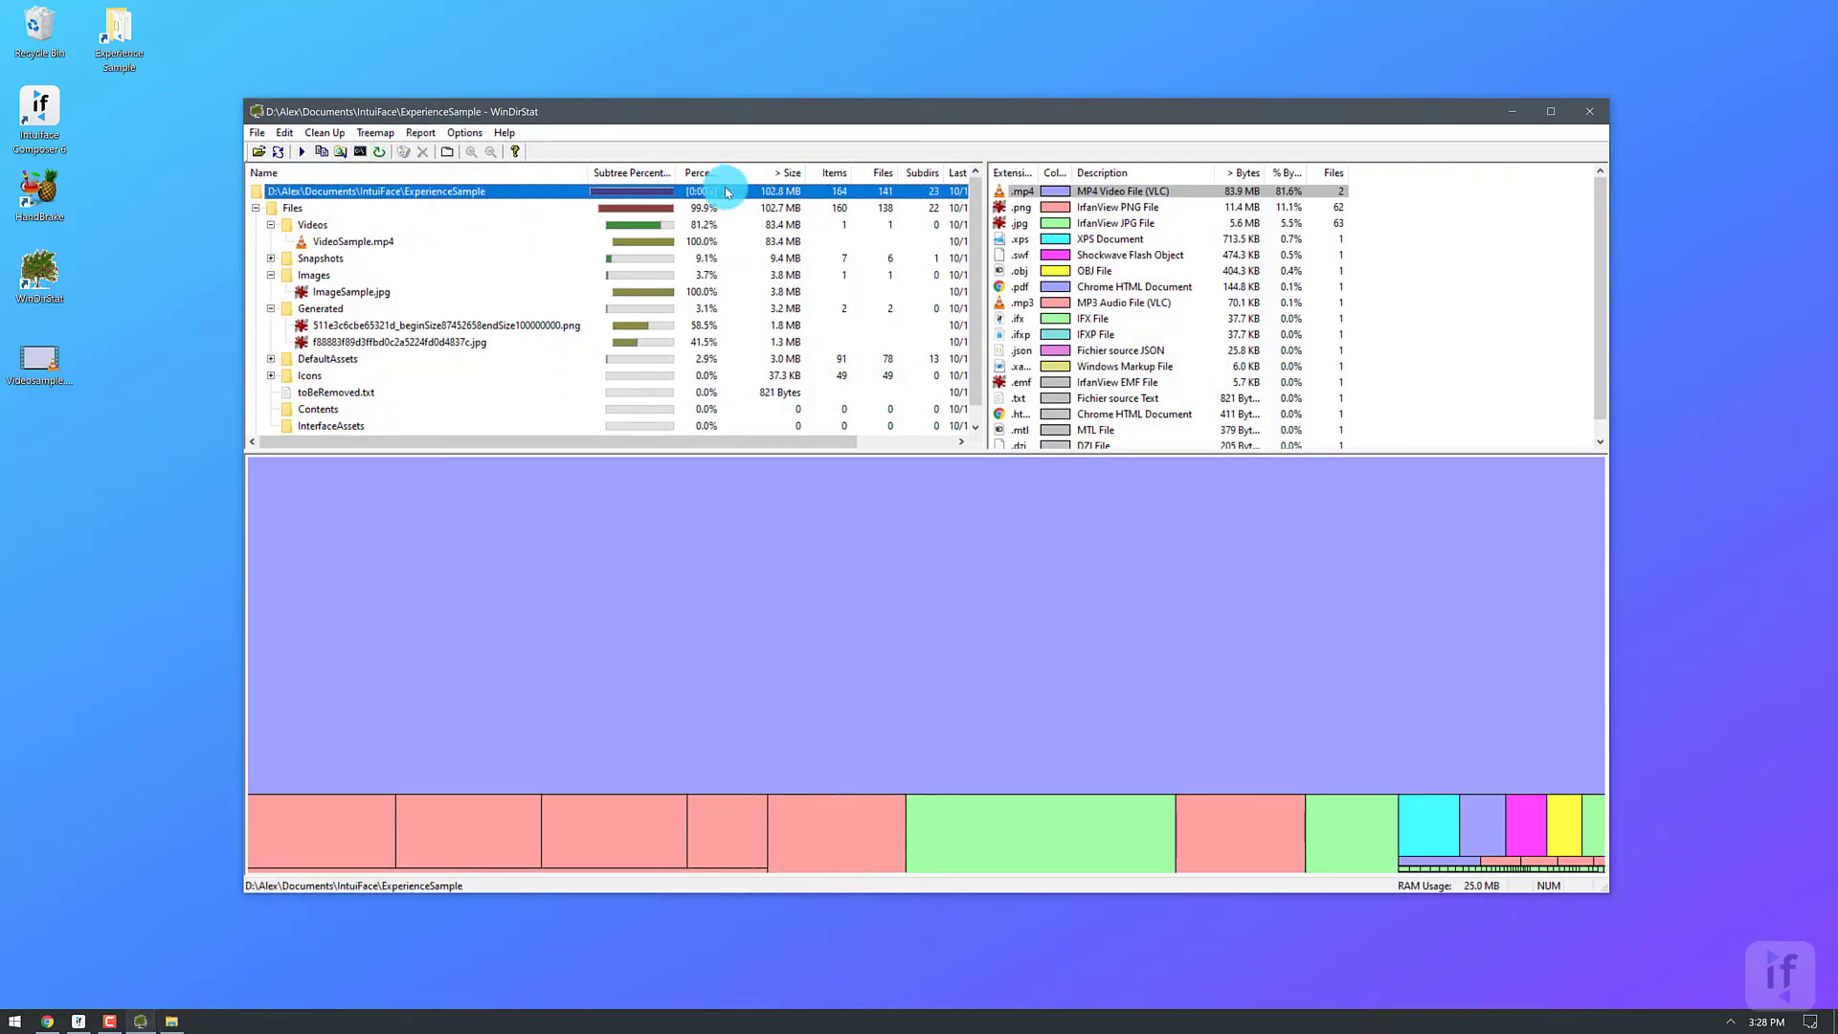
{"action": "left_click", "coordinate": [385, 153]}
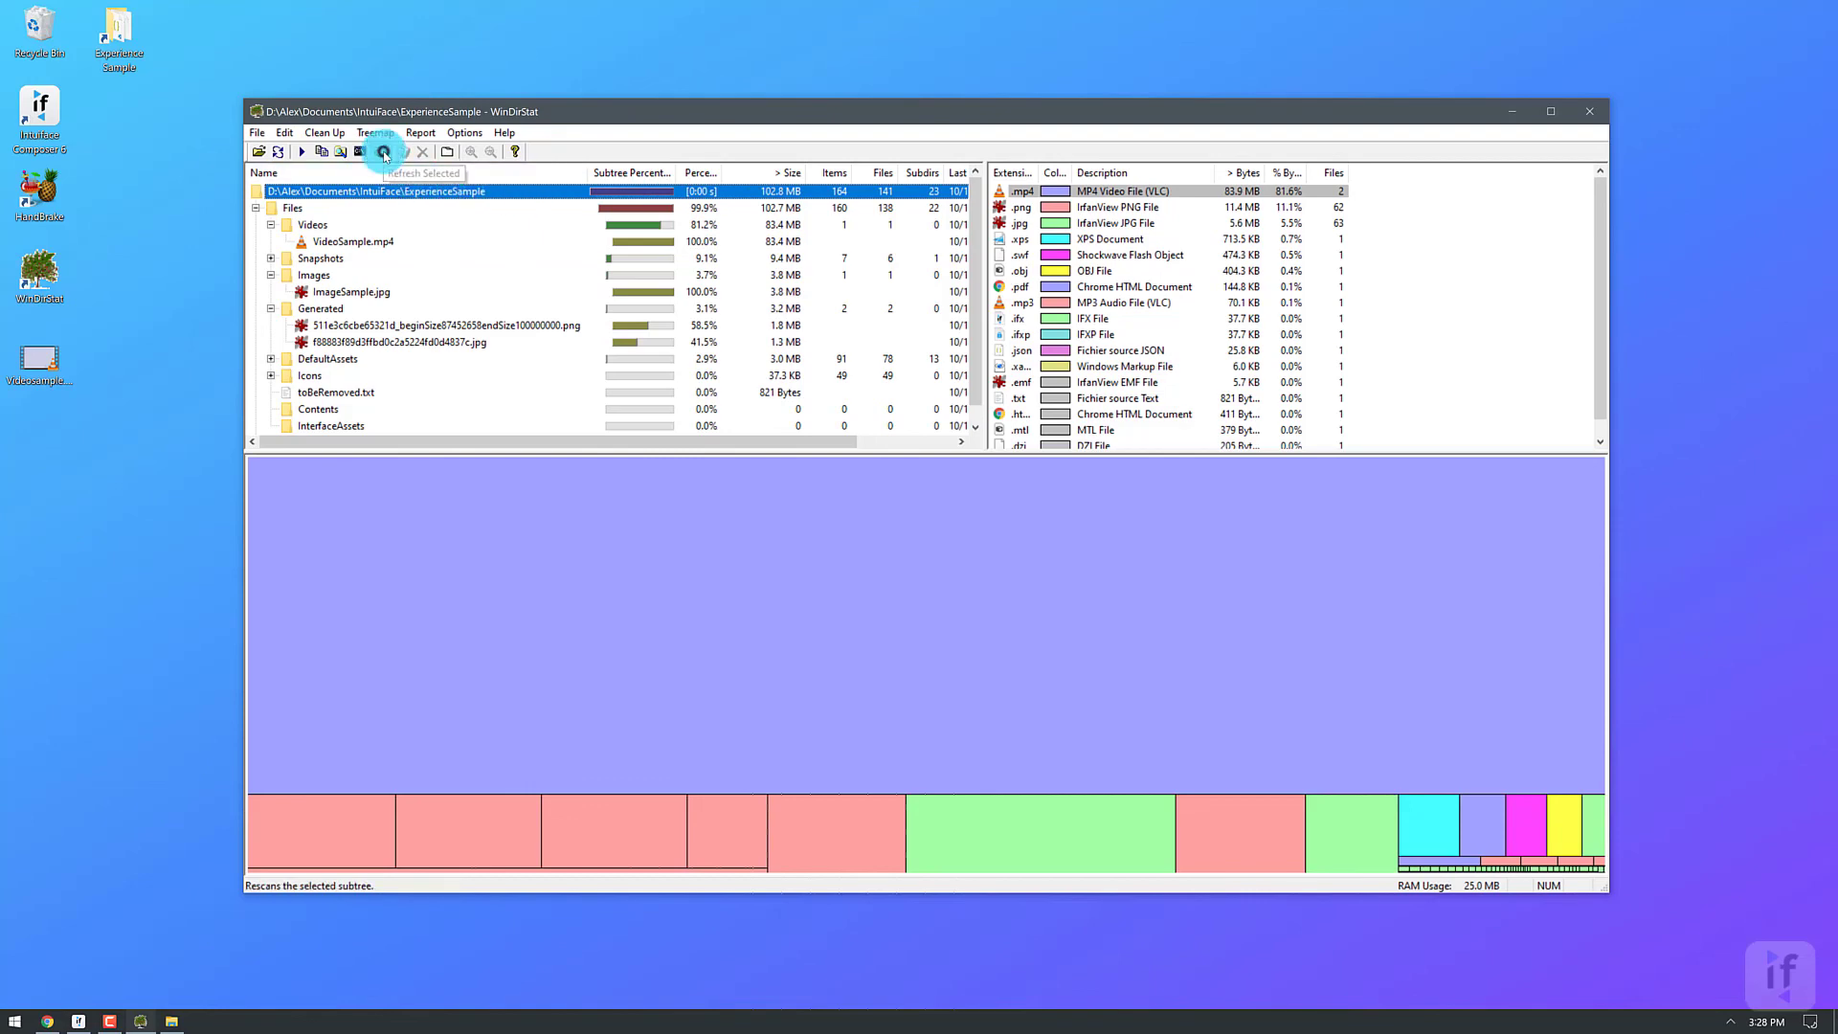
{"action": "right_click", "coordinate": [408, 197]}
{"action": "left_click", "coordinate": [510, 379]}
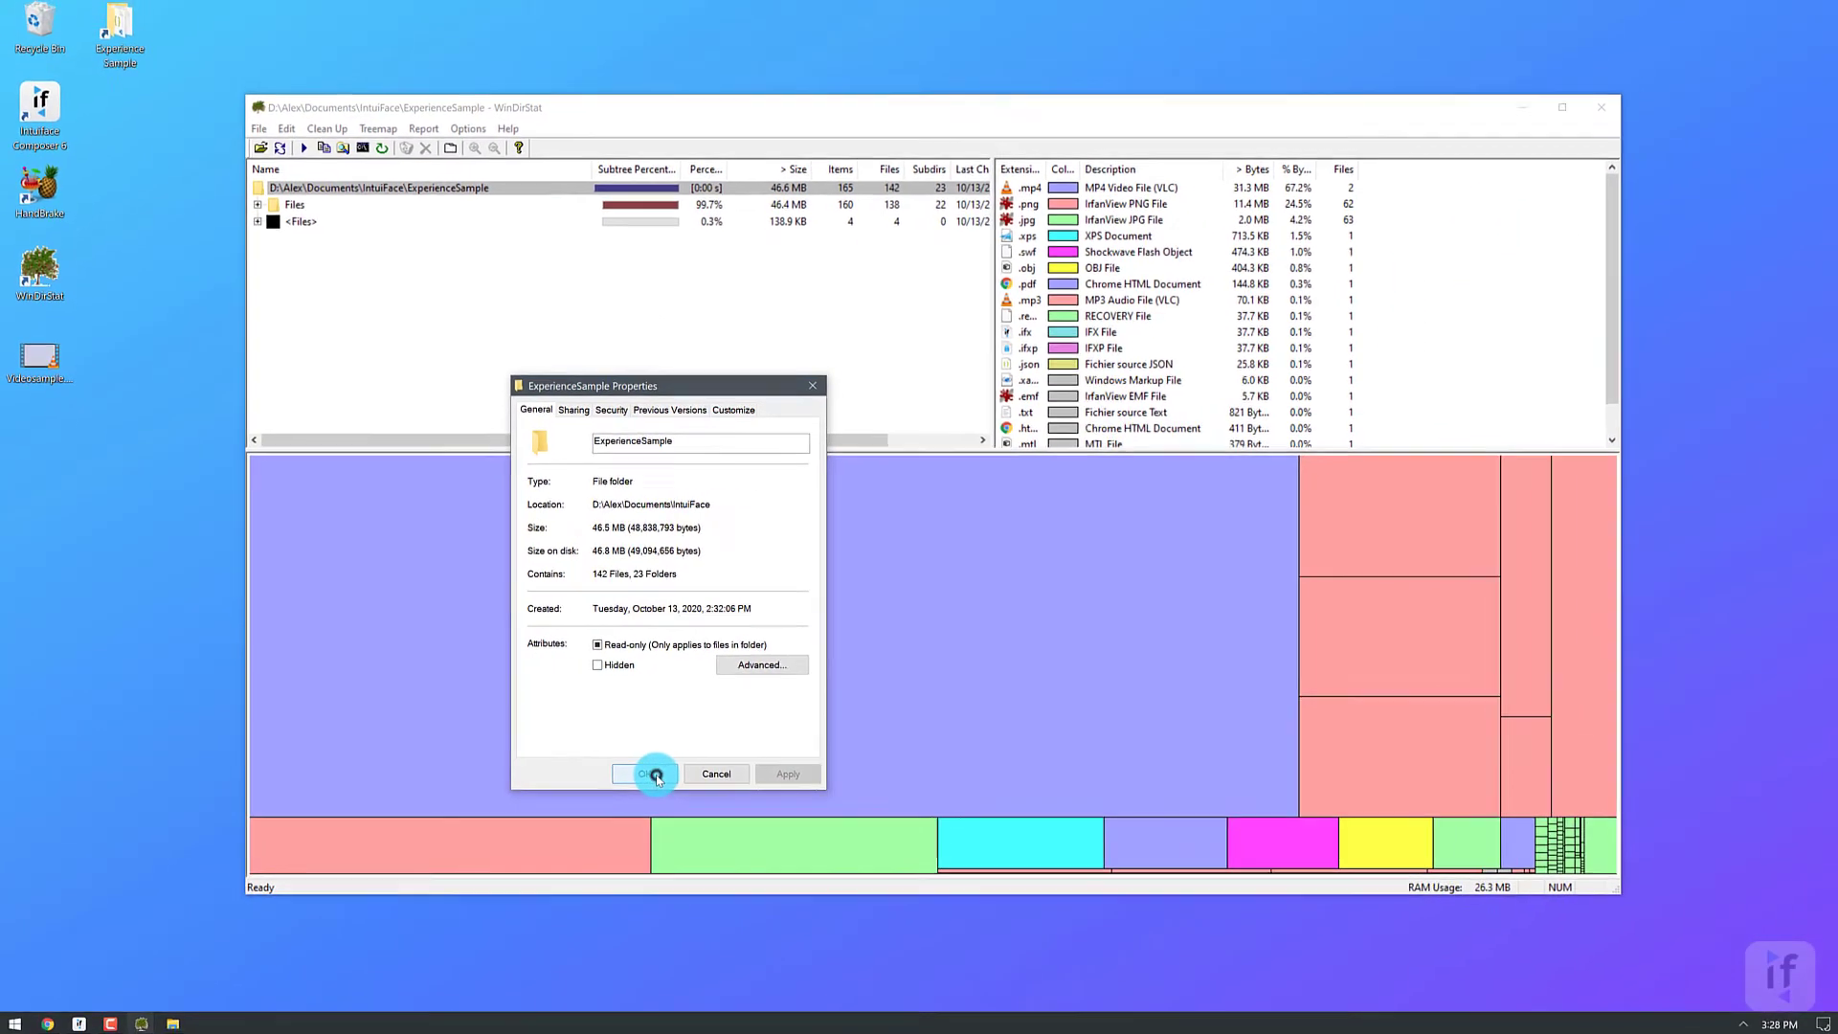
{"action": "left_click", "coordinate": [651, 773]}
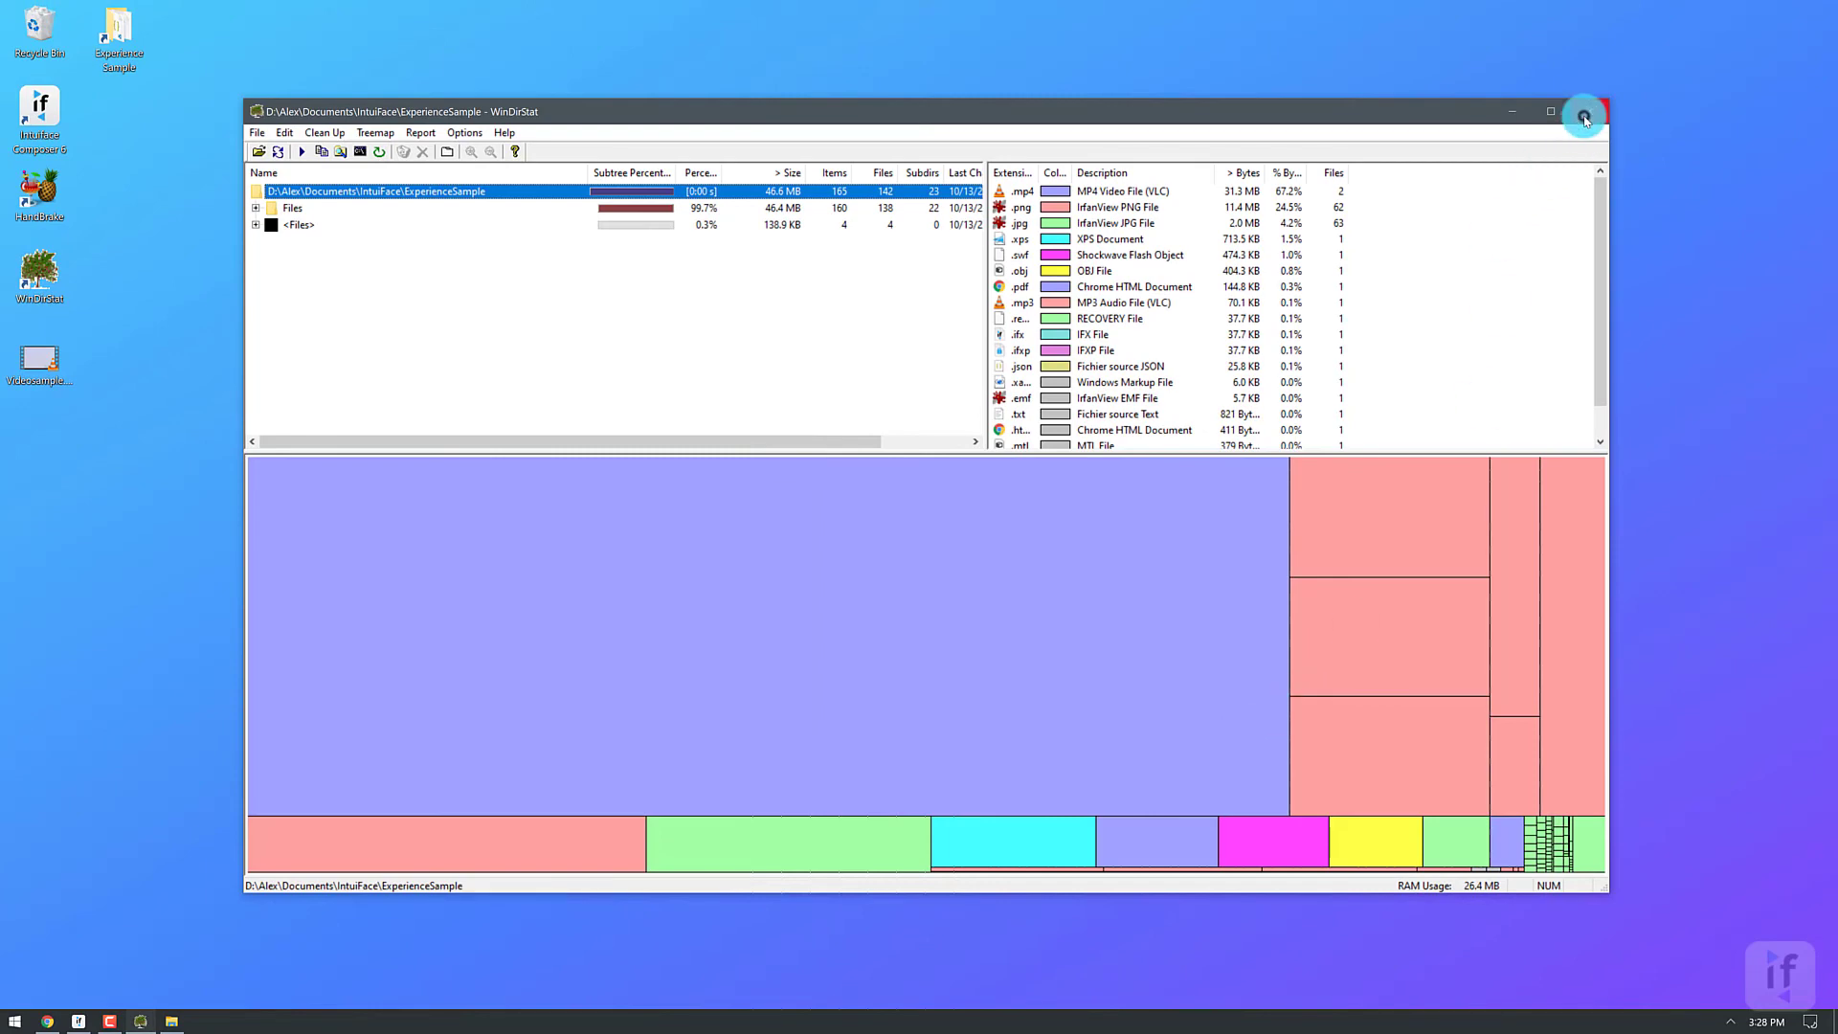
{"action": "left_click", "coordinate": [1572, 115]}
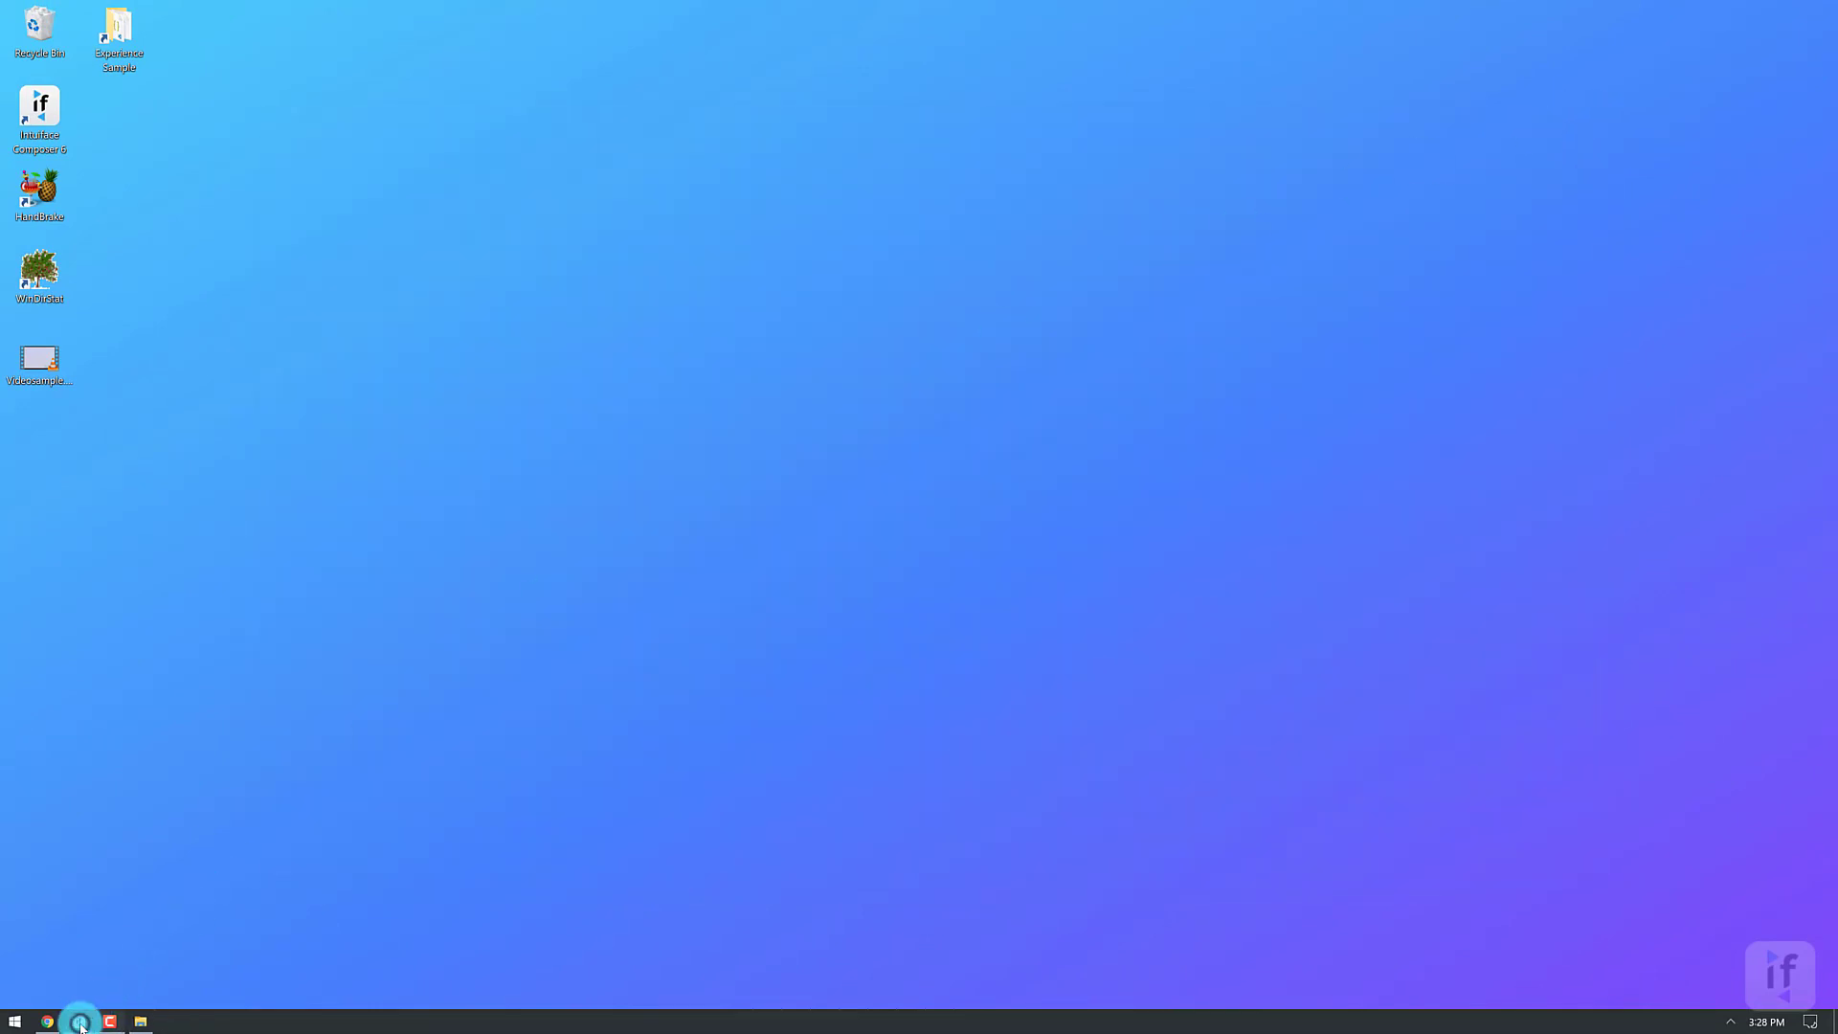
Switch to Intuiface Composer and start the experience in Play Mode
{"action": "left_click", "coordinate": [79, 1021]}
{"action": "left_click", "coordinate": [830, 74]}
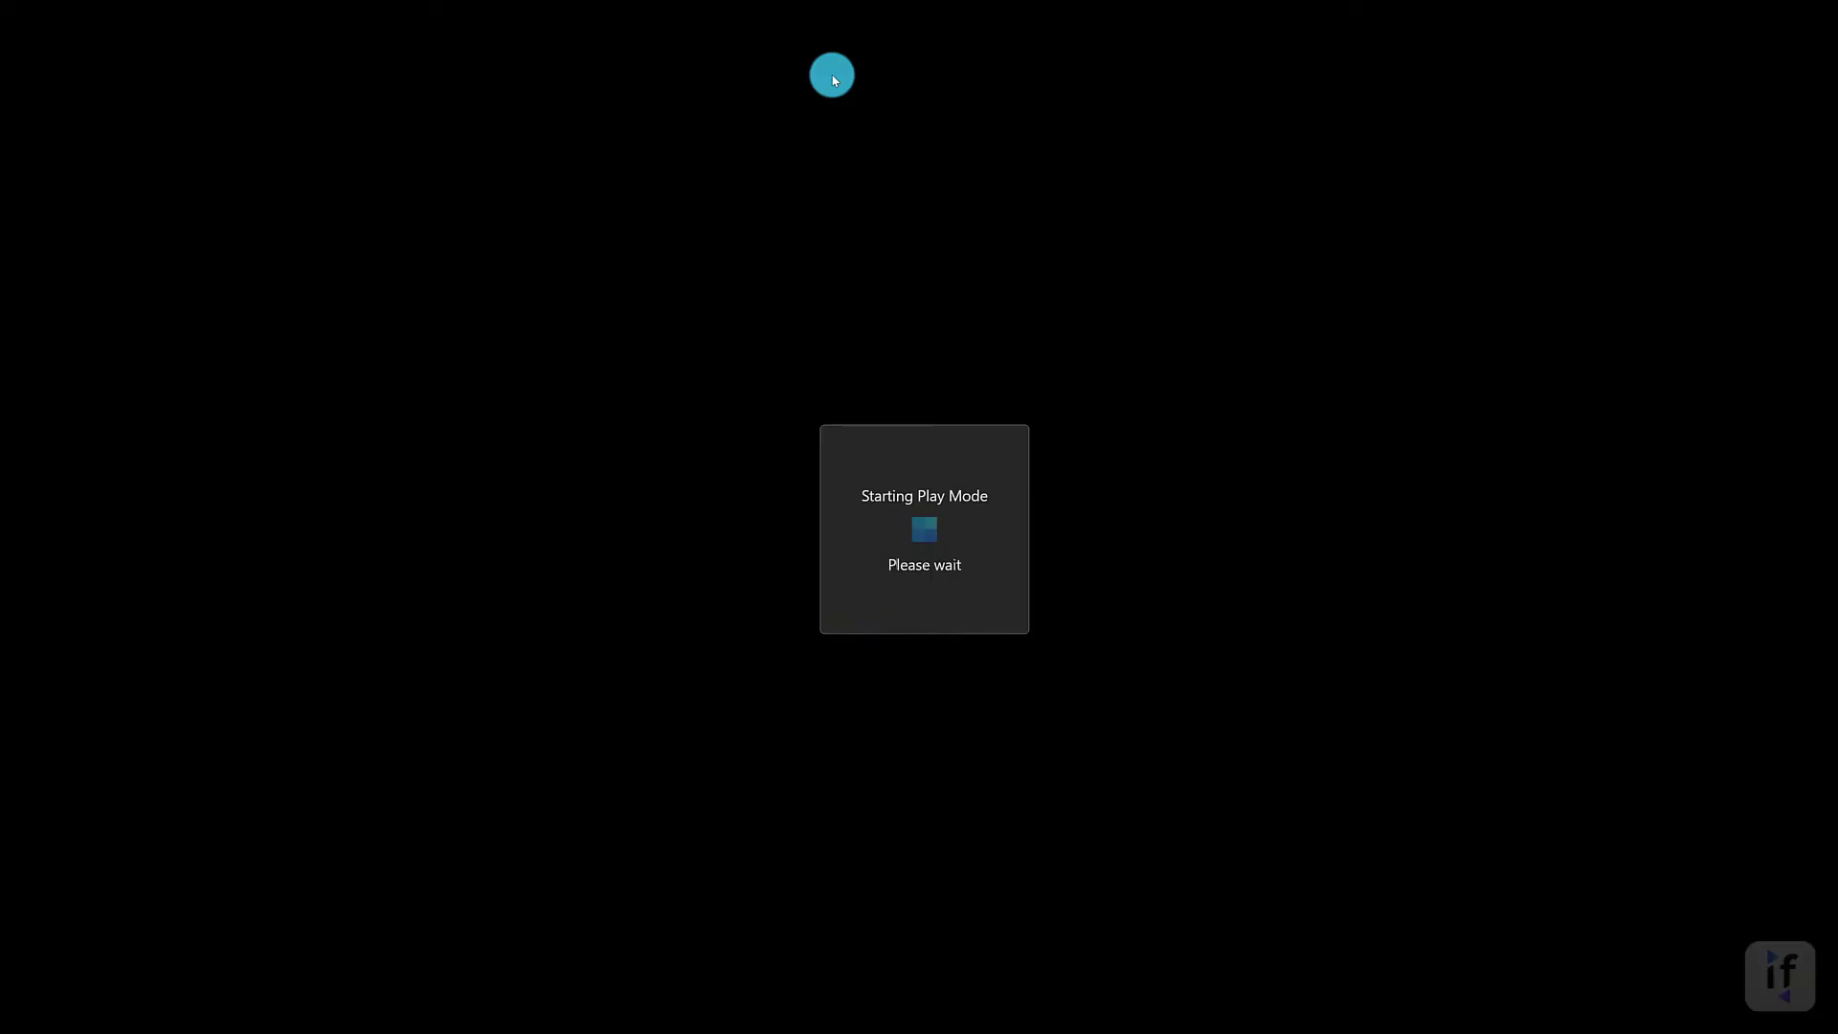